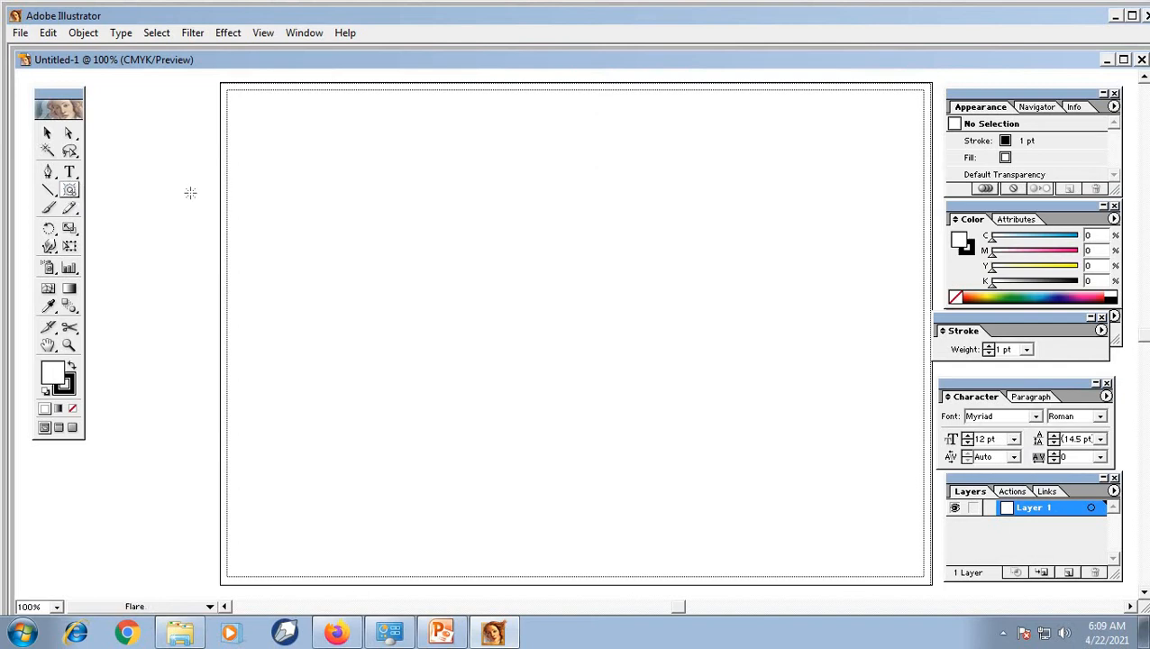
pyautogui.moveTo(72, 199); pyautogui.dragTo(197, 203)
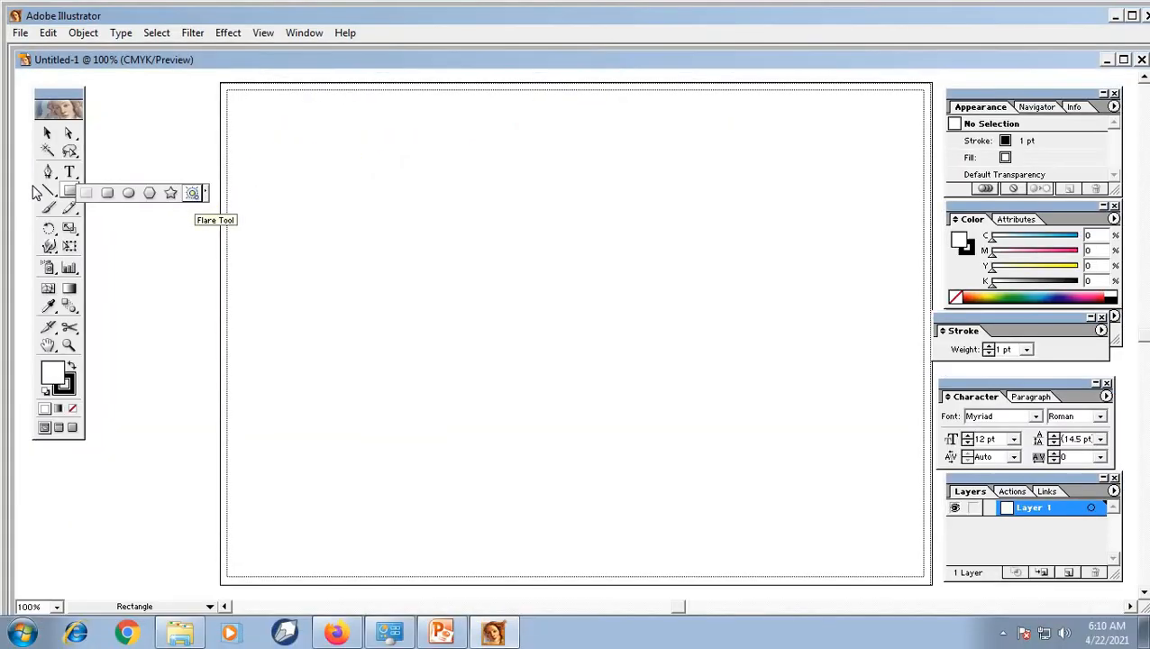
pyautogui.moveTo(49, 191); pyautogui.dragTo(150, 225)
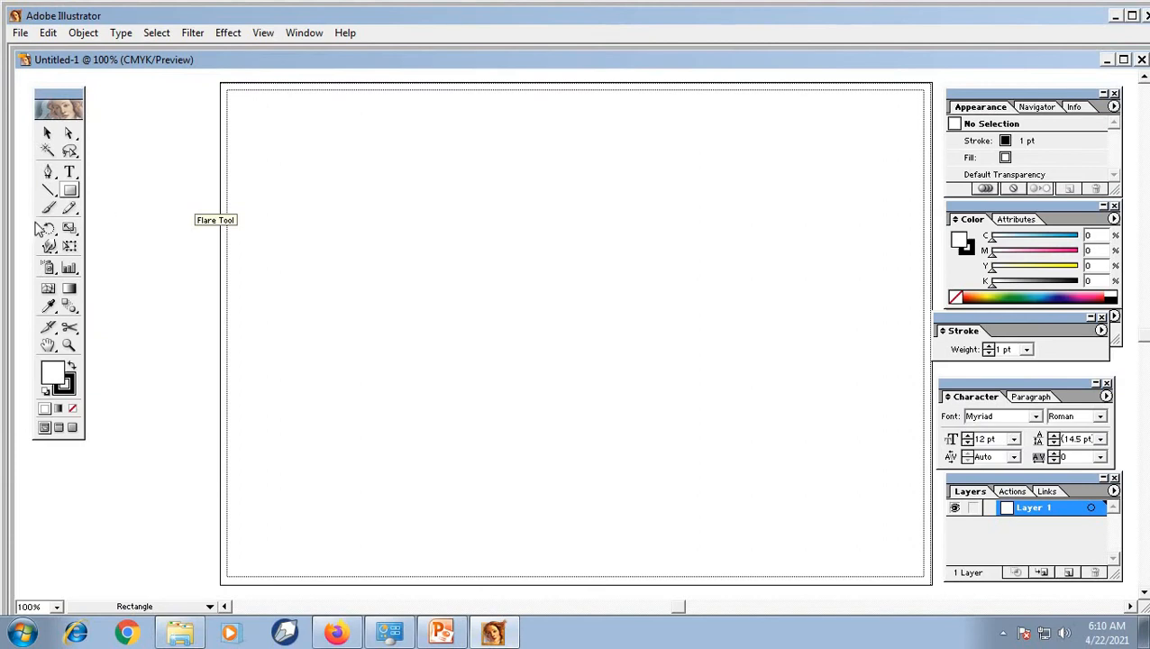
pyautogui.click(70, 192)
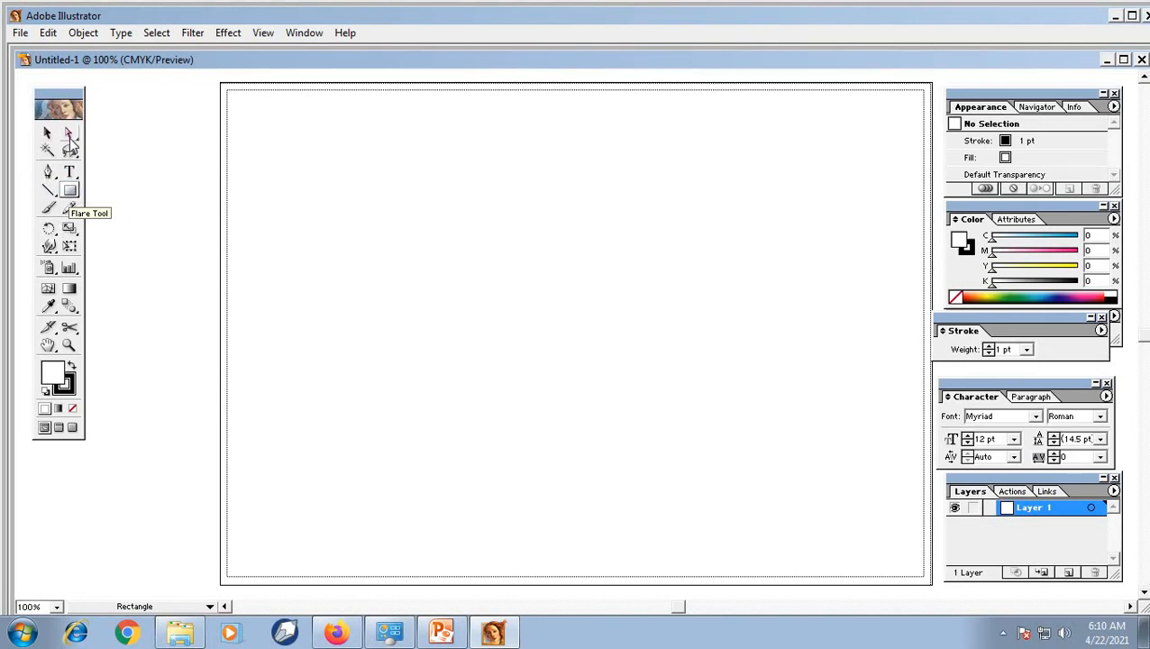
pyautogui.click(72, 194)
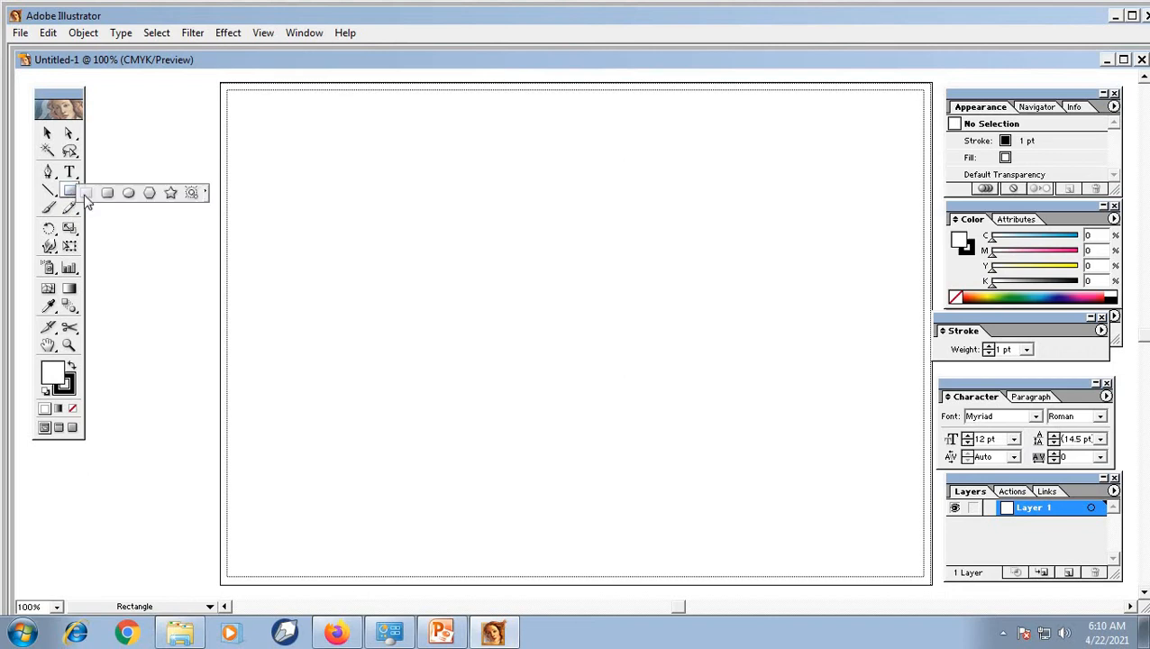
pyautogui.click(193, 194)
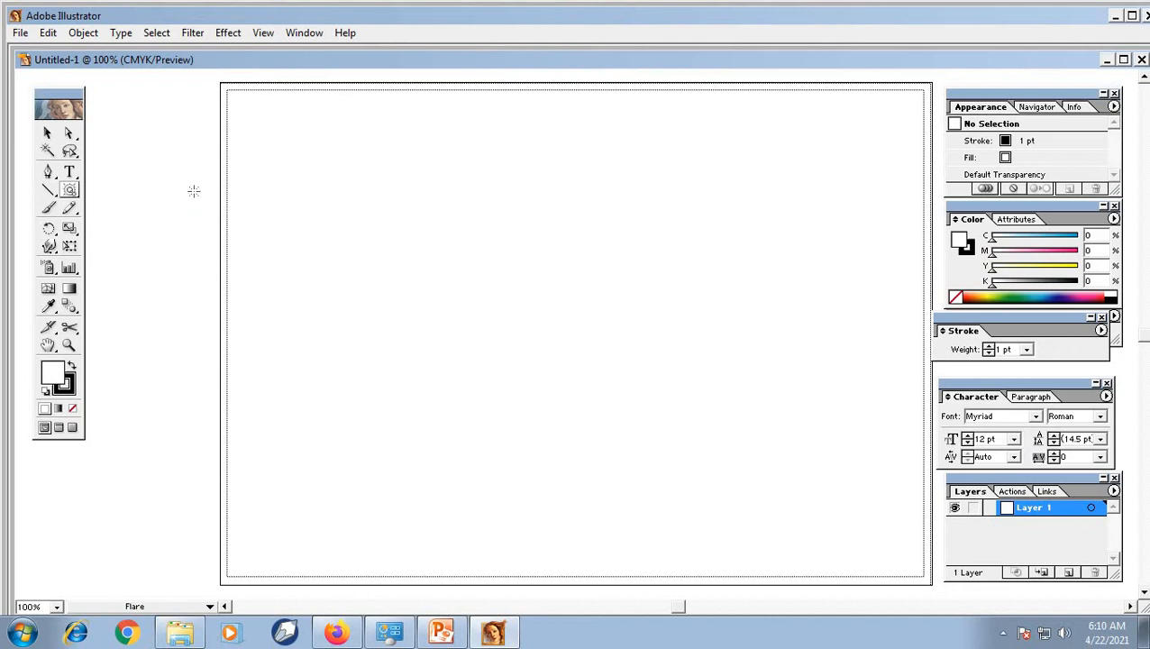
pyautogui.click(693, 311)
pyautogui.moveTo(570, 209); pyautogui.dragTo(718, 156)
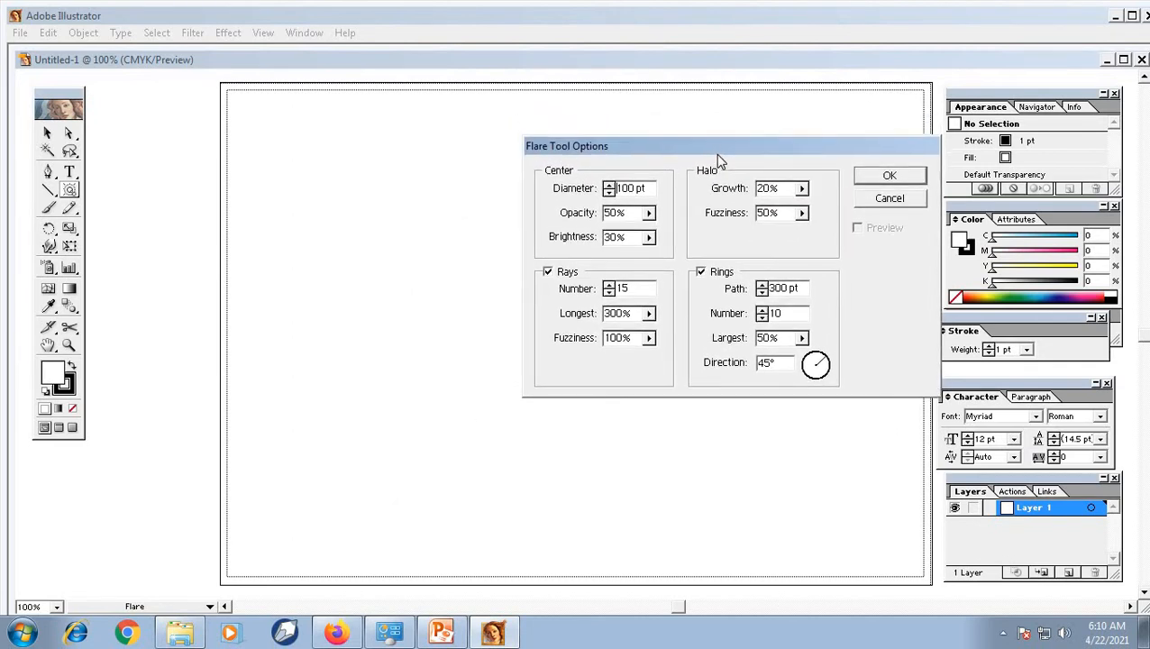
pyautogui.click(889, 200)
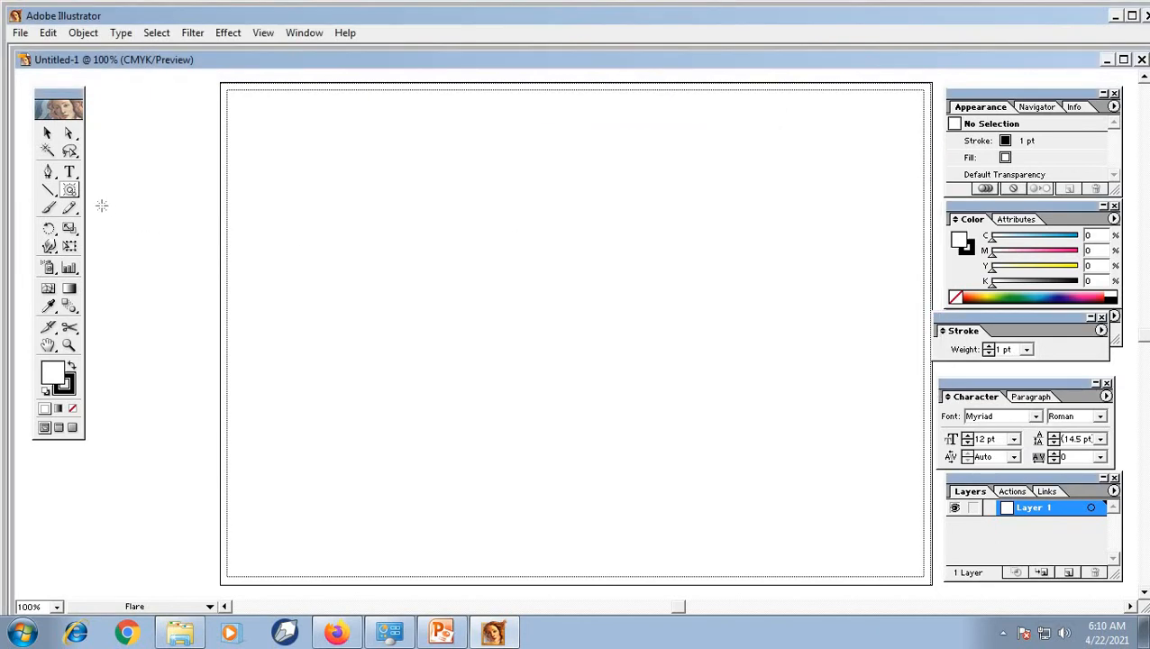
# Draw a rectangle covering the whole artboard and fill it with black.
pyautogui.moveTo(73, 196); pyautogui.dragTo(85, 191)
pyautogui.moveTo(225, 84); pyautogui.dragTo(935, 585)
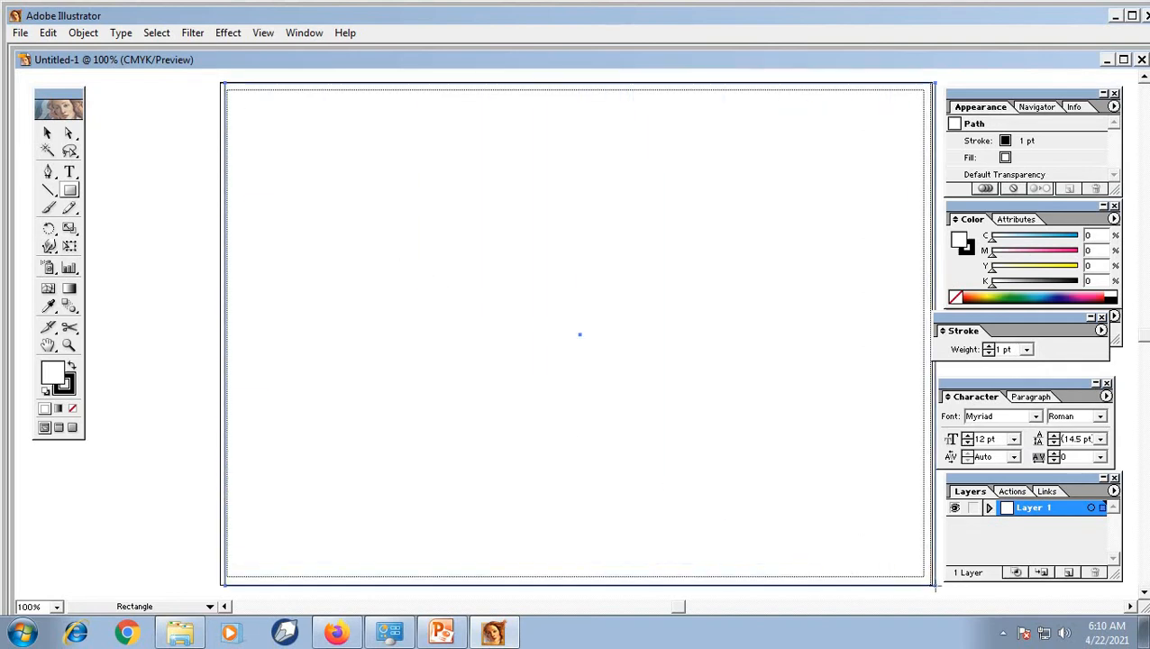
pyautogui.doubleClick(56, 377)
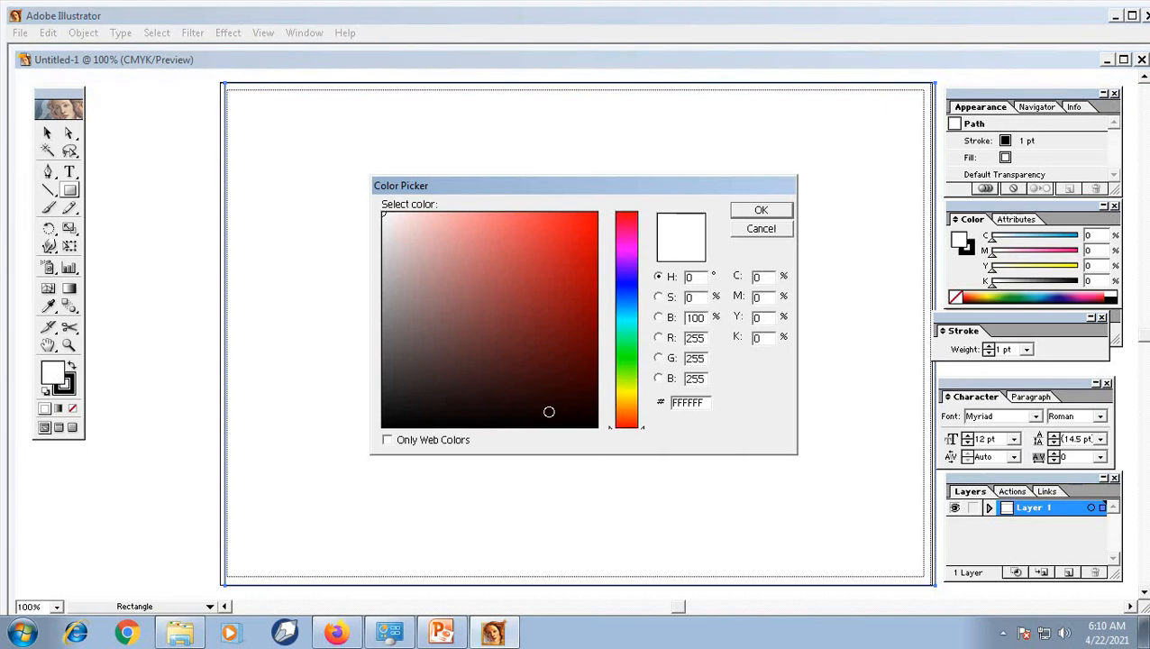
pyautogui.click(395, 424)
pyautogui.click(762, 210)
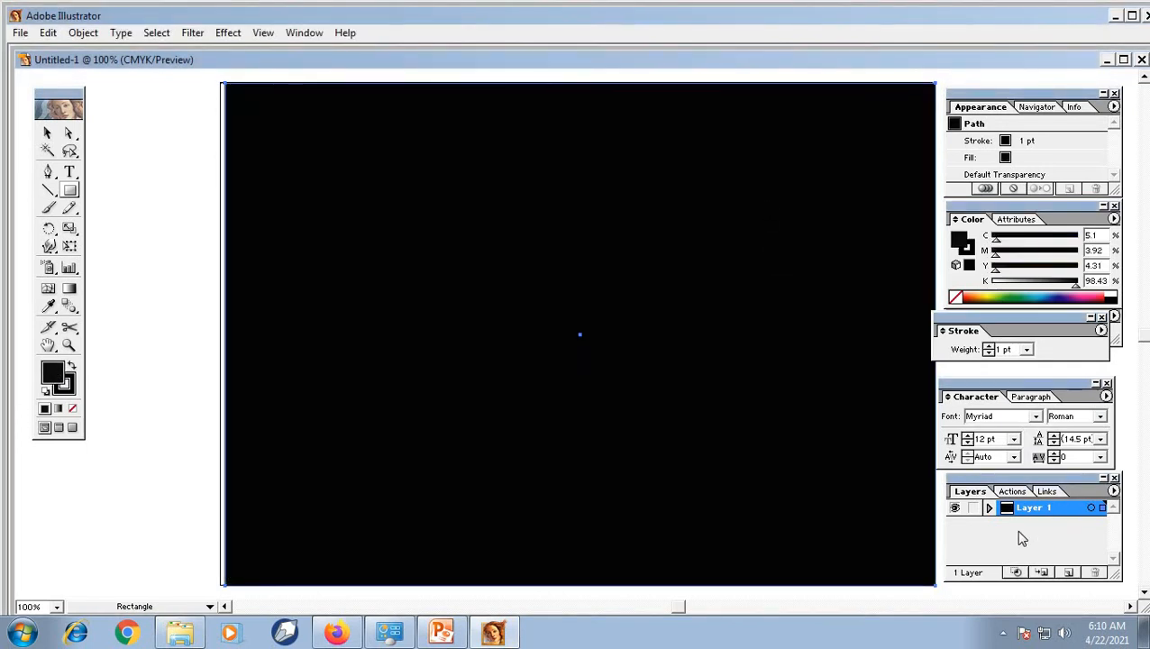
# Add a new layer above the black rectangle's layer and lock Layer 1.
pyautogui.click(1070, 575)
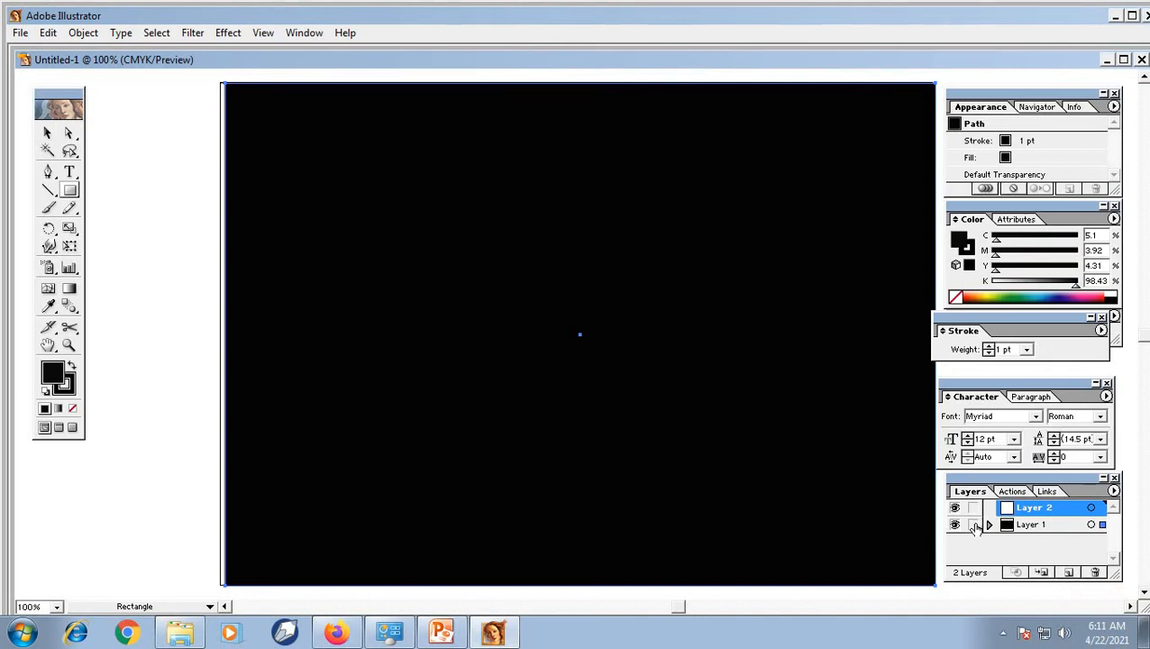
pyautogui.click(974, 526)
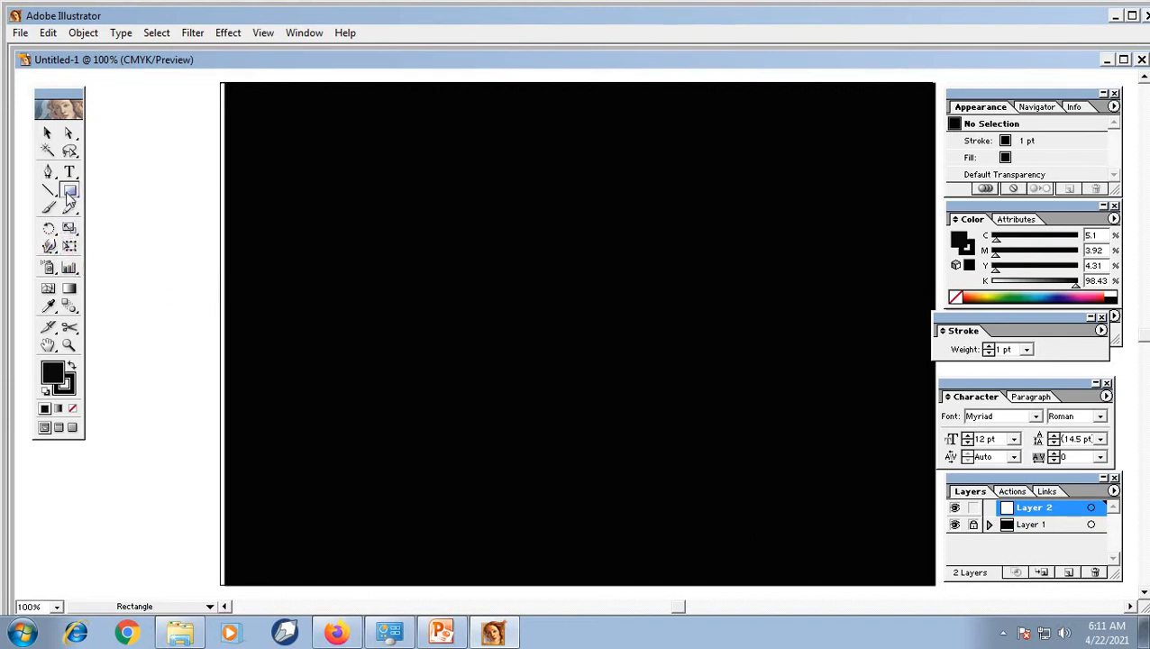
# Create a flare with the default 100 pt center diameter and move it to the middle of the black background.
pyautogui.moveTo(68, 193); pyautogui.dragTo(188, 190)
pyautogui.click(341, 189)
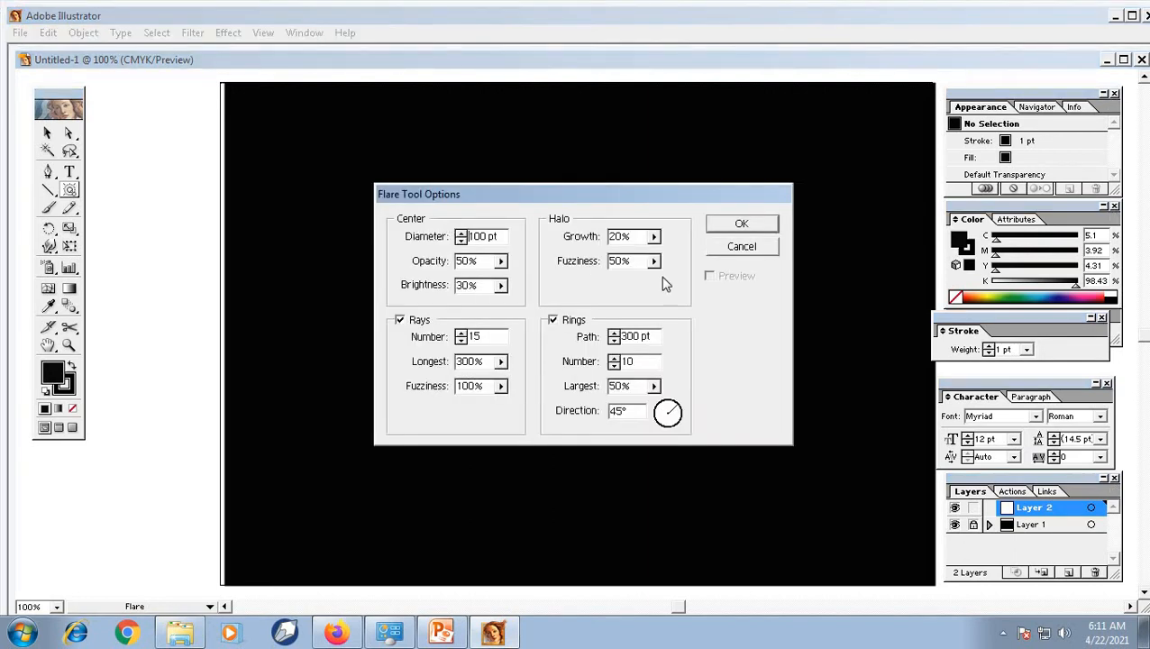
pyautogui.moveTo(619, 204); pyautogui.dragTo(686, 195)
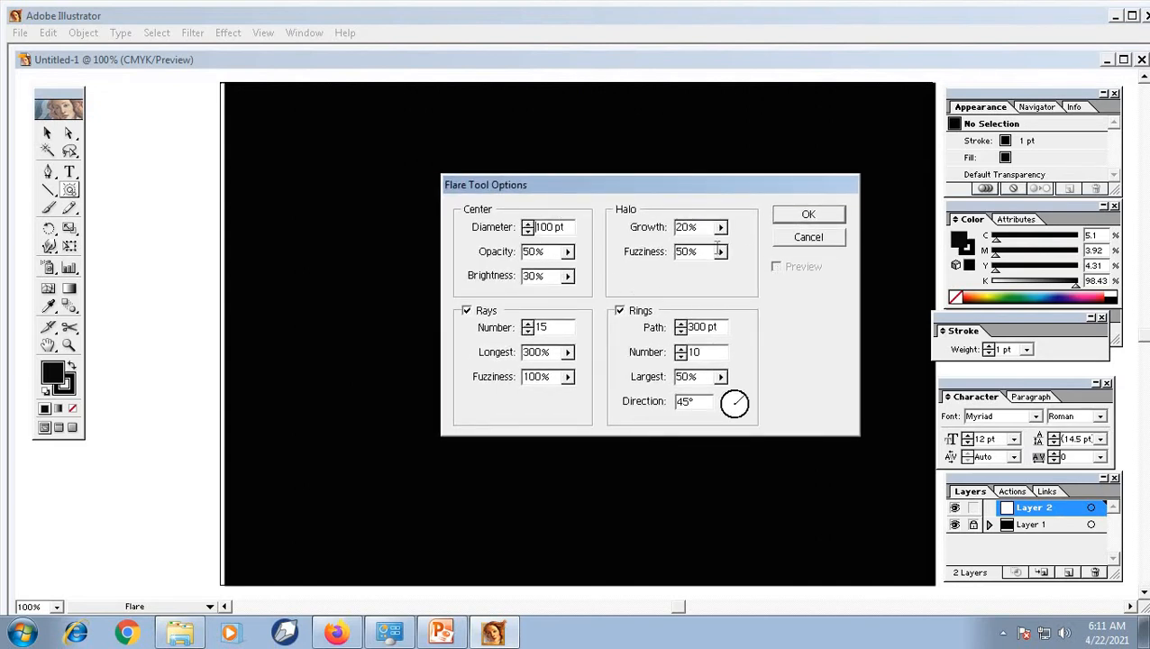
pyautogui.click(809, 215)
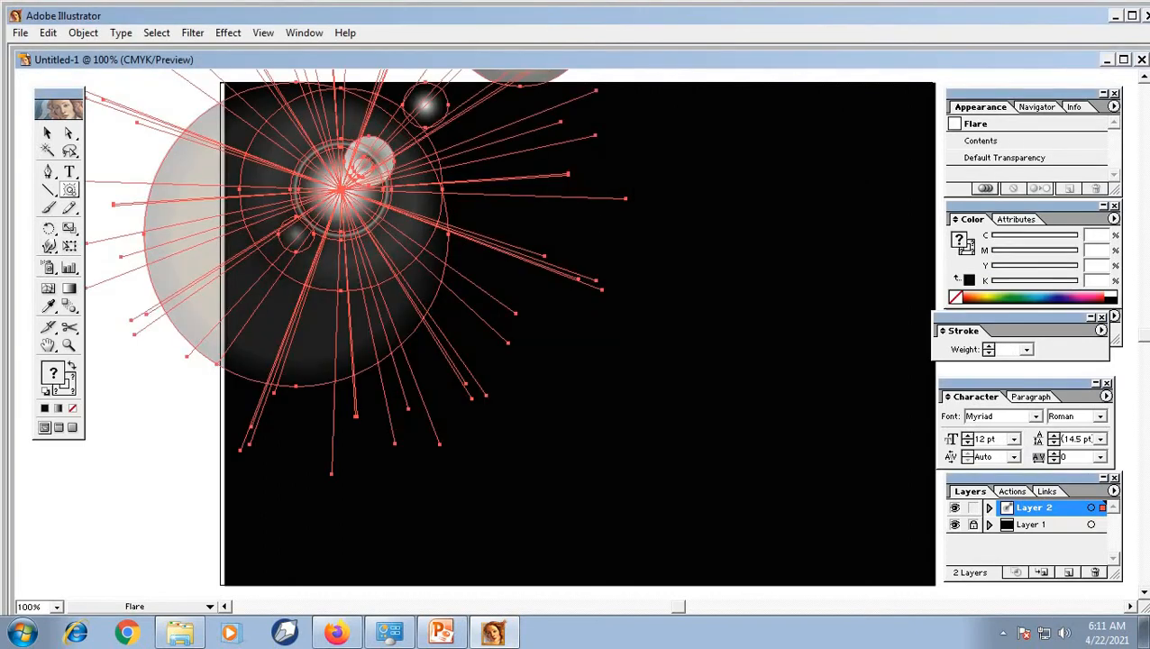
pyautogui.click(48, 136)
pyautogui.moveTo(320, 206); pyautogui.dragTo(535, 363)
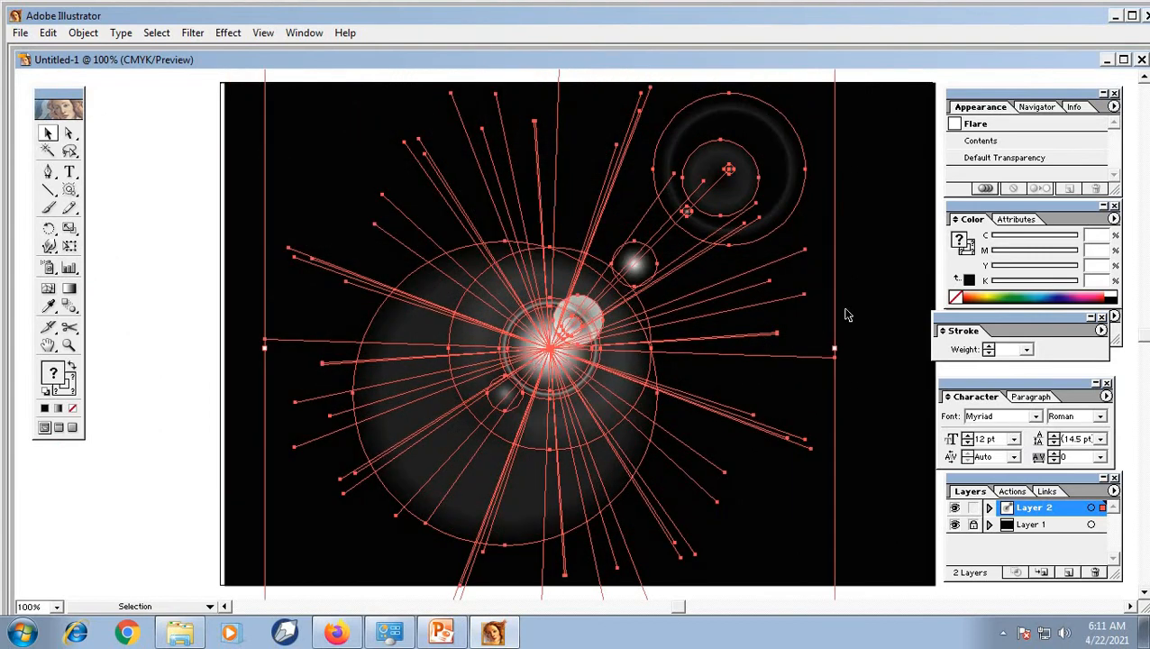
pyautogui.click(890, 273)
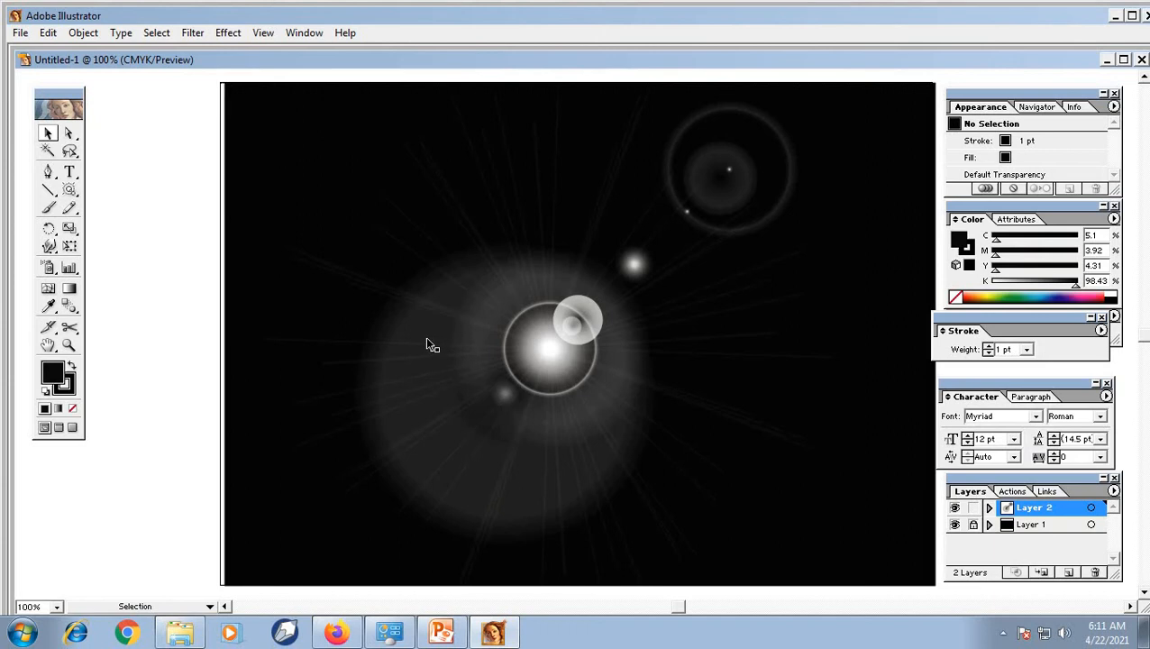
# Delete the flare in the middle of the black background.
pyautogui.click(541, 353)
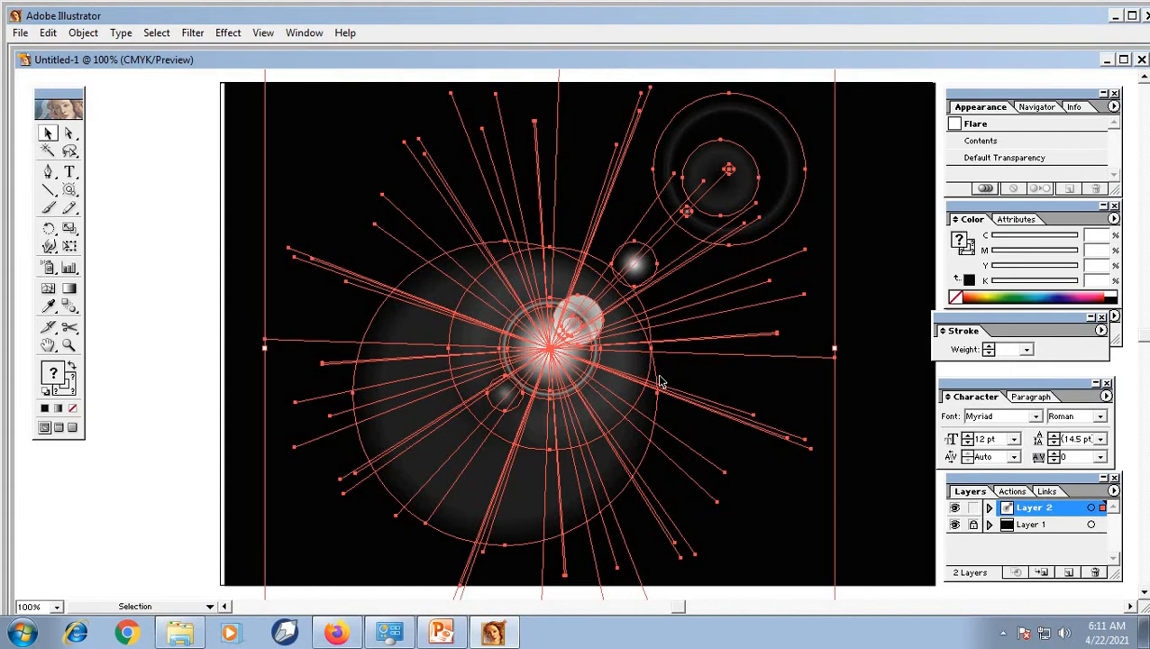
pyautogui.press('Delete')
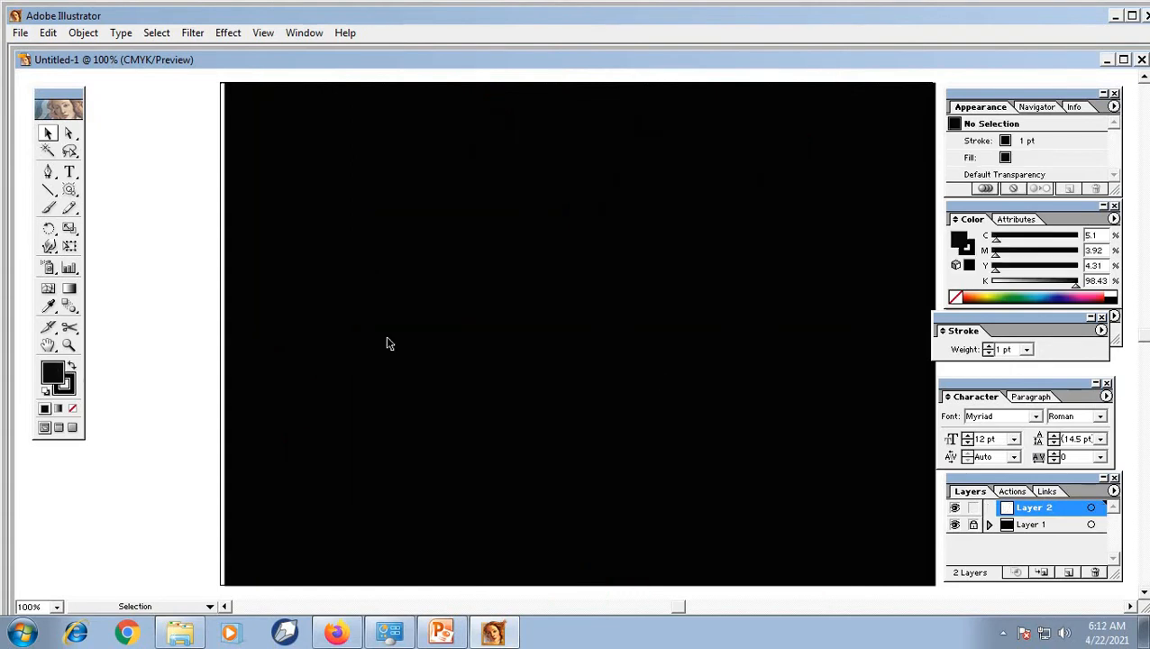
# Create another flare with a 100 pt center diameter and move it onto the artboard's left edge, in the upper half.
pyautogui.click(70, 190)
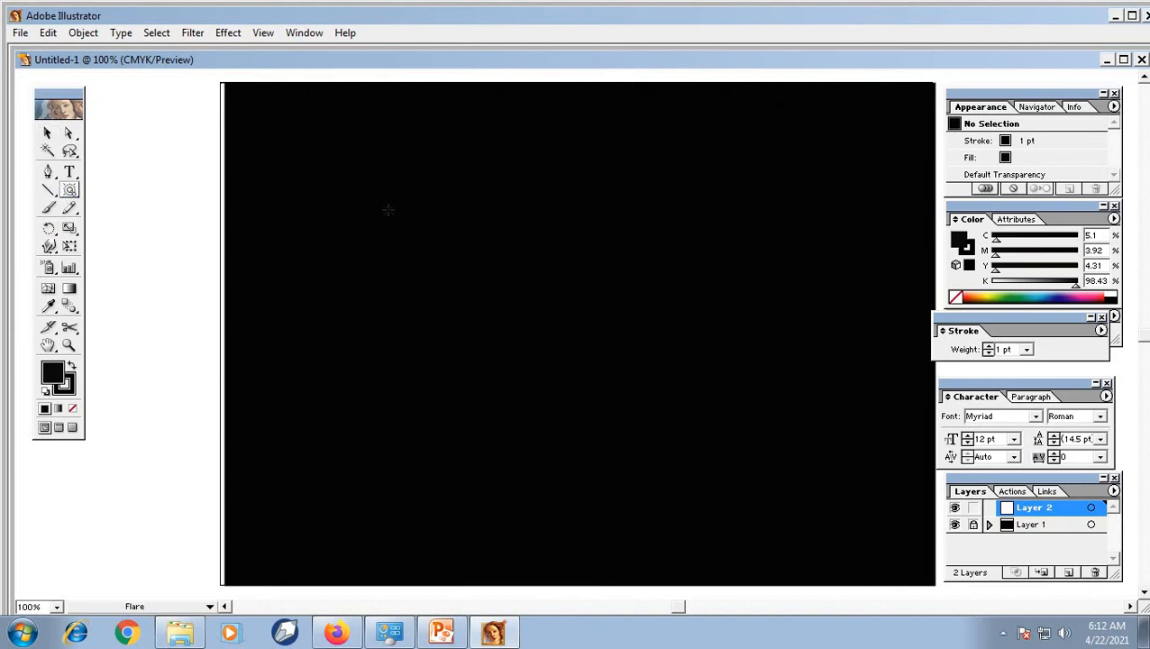
pyautogui.click(596, 343)
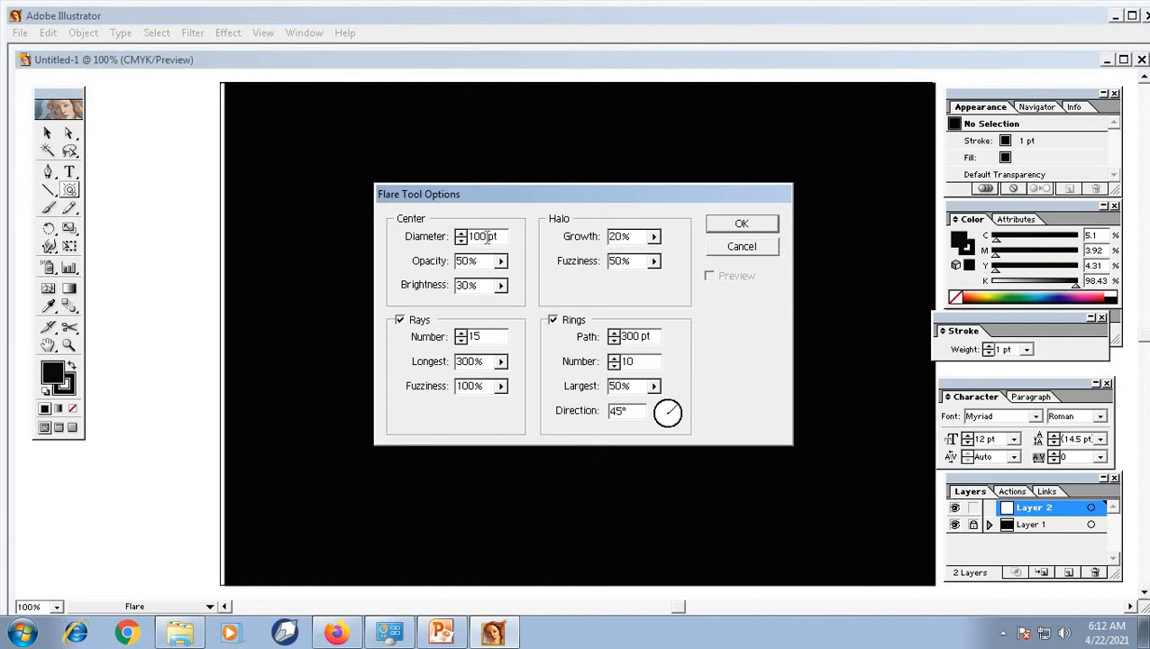
pyautogui.moveTo(484, 236); pyautogui.dragTo(415, 236)
pyautogui.click(729, 225)
pyautogui.click(47, 132)
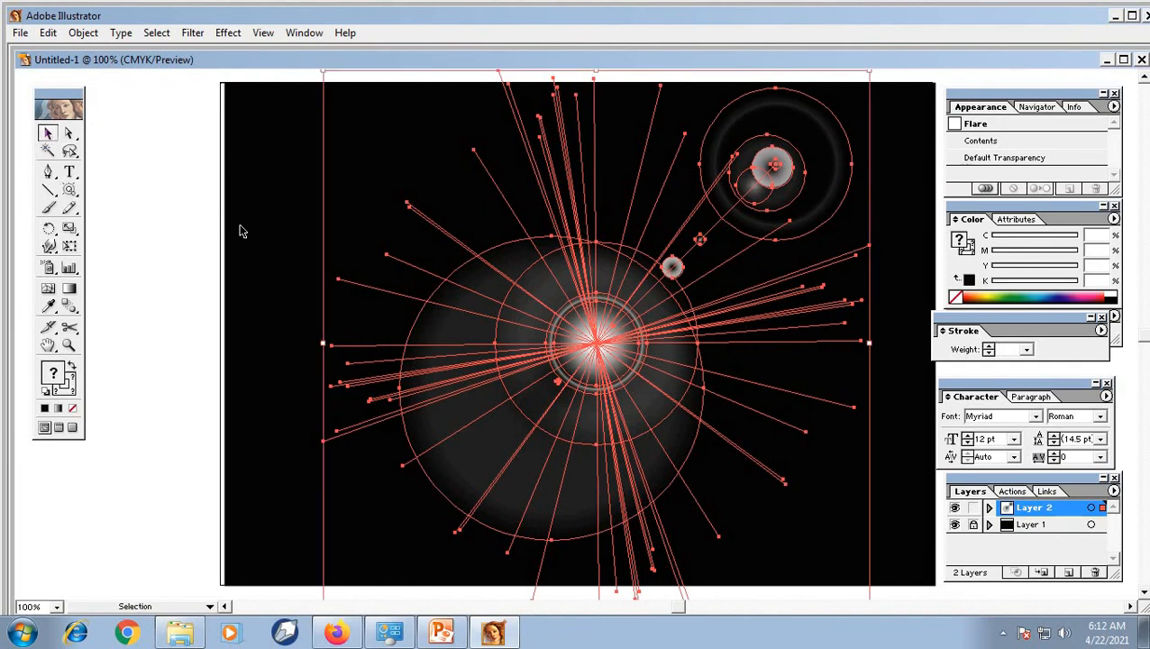
pyautogui.moveTo(575, 333); pyautogui.dragTo(246, 225)
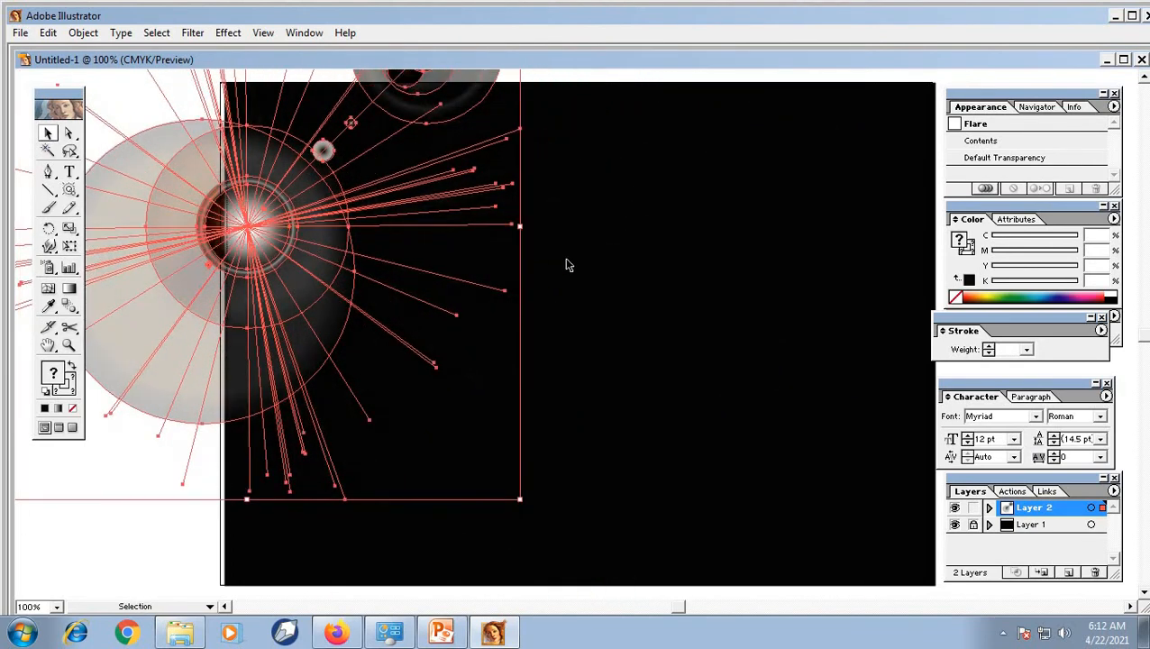
pyautogui.click(852, 382)
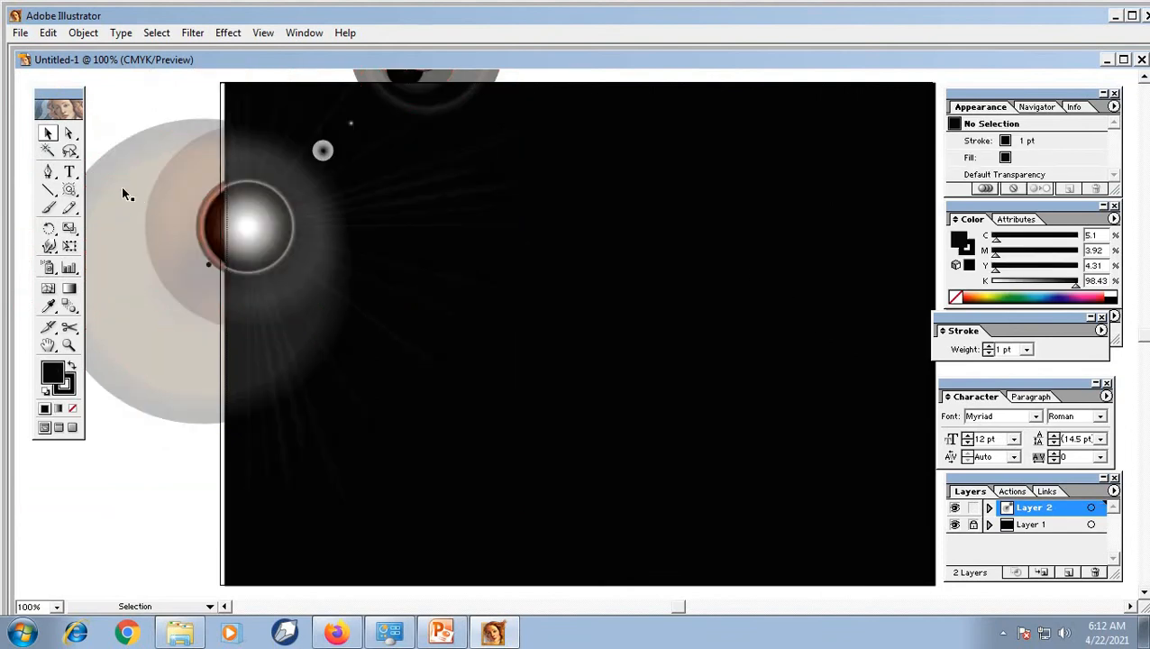
# Add a smaller flare with a 20 pt center diameter in the right half of the black background.
pyautogui.click(71, 190)
pyautogui.click(600, 248)
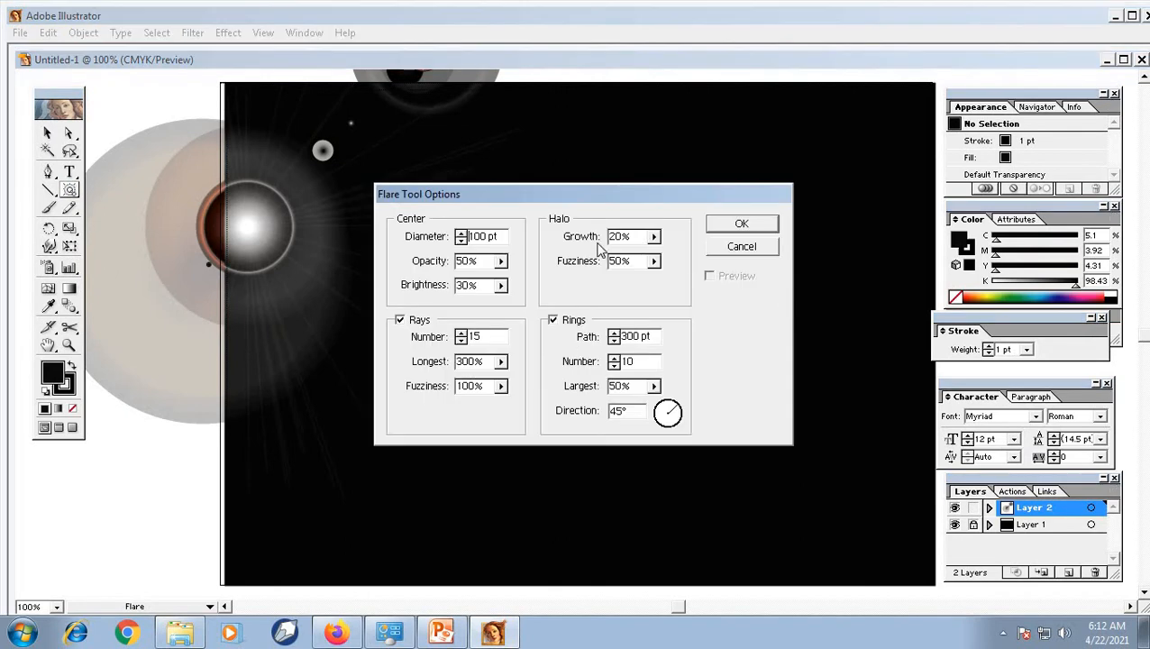
pyautogui.moveTo(581, 196); pyautogui.dragTo(770, 169)
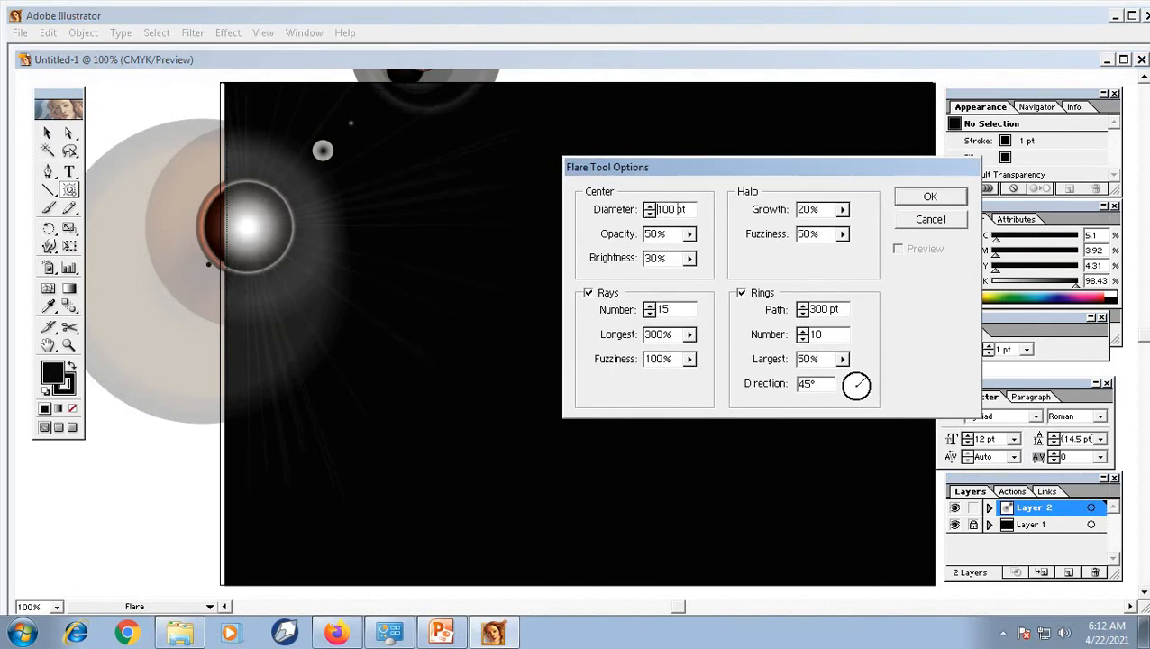
pyautogui.moveTo(671, 209); pyautogui.dragTo(624, 213)
pyautogui.write('20')
pyautogui.click(938, 200)
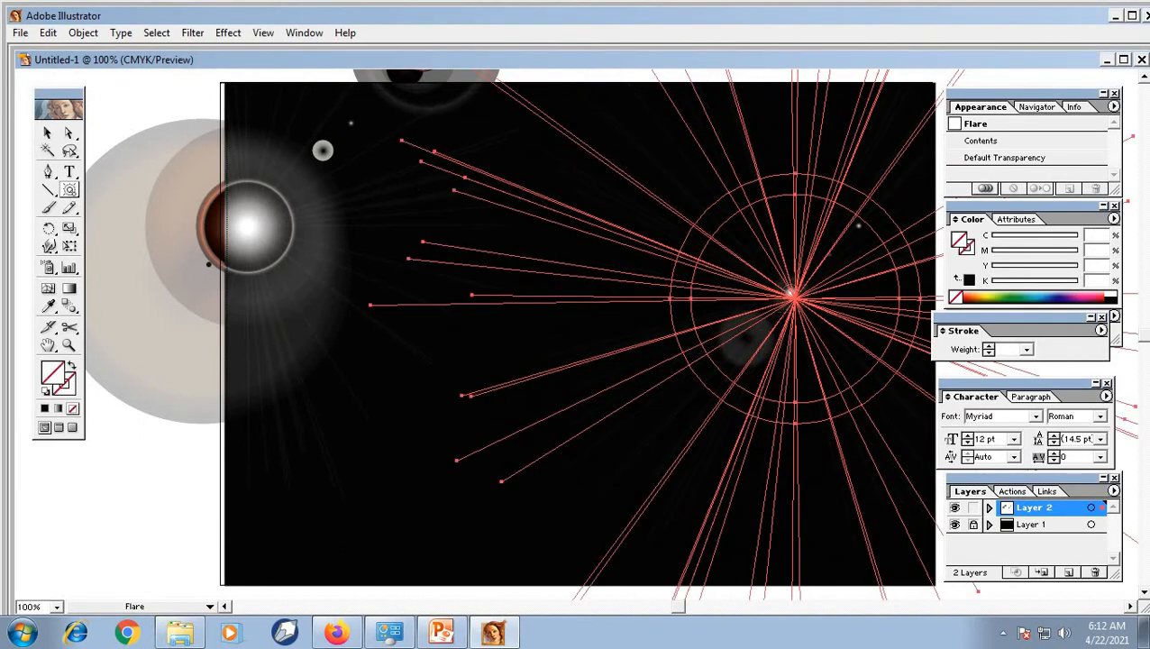
pyautogui.click(48, 134)
pyautogui.click(825, 328)
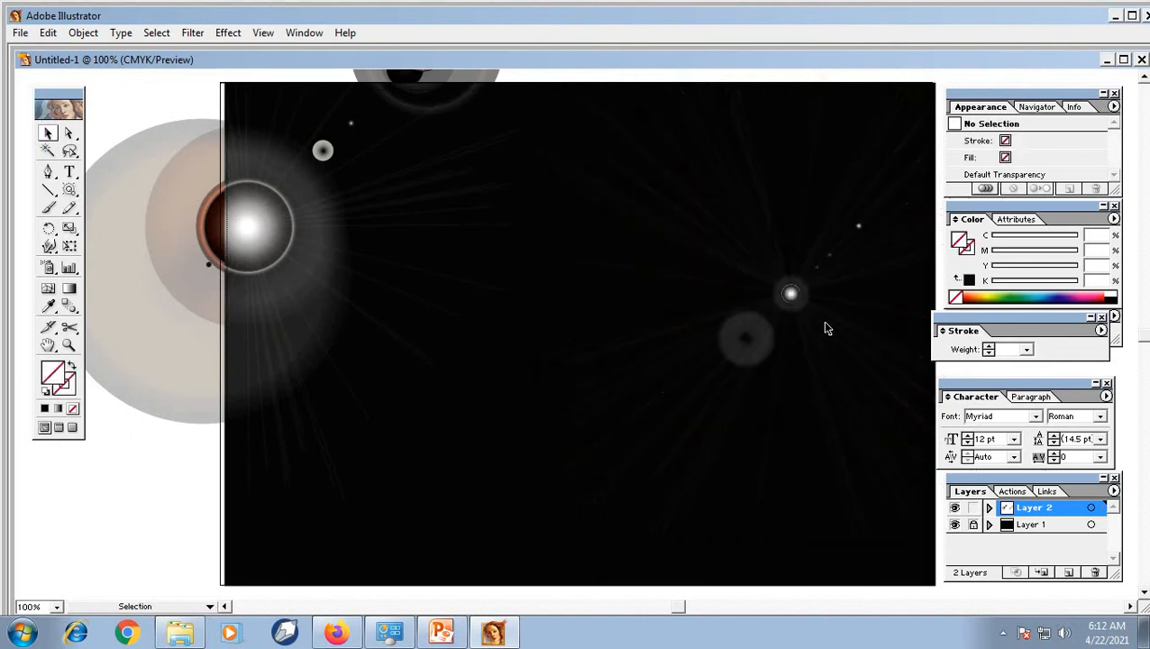
# Delete the 20 pt flare.
pyautogui.click(769, 340)
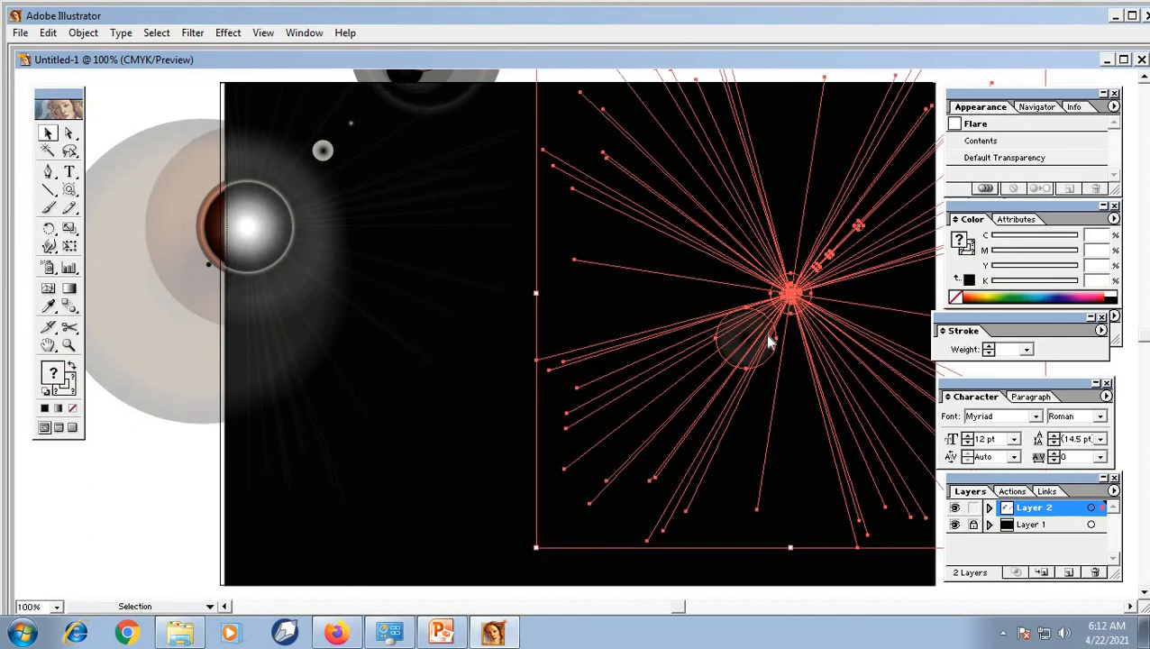
pyautogui.press('Delete')
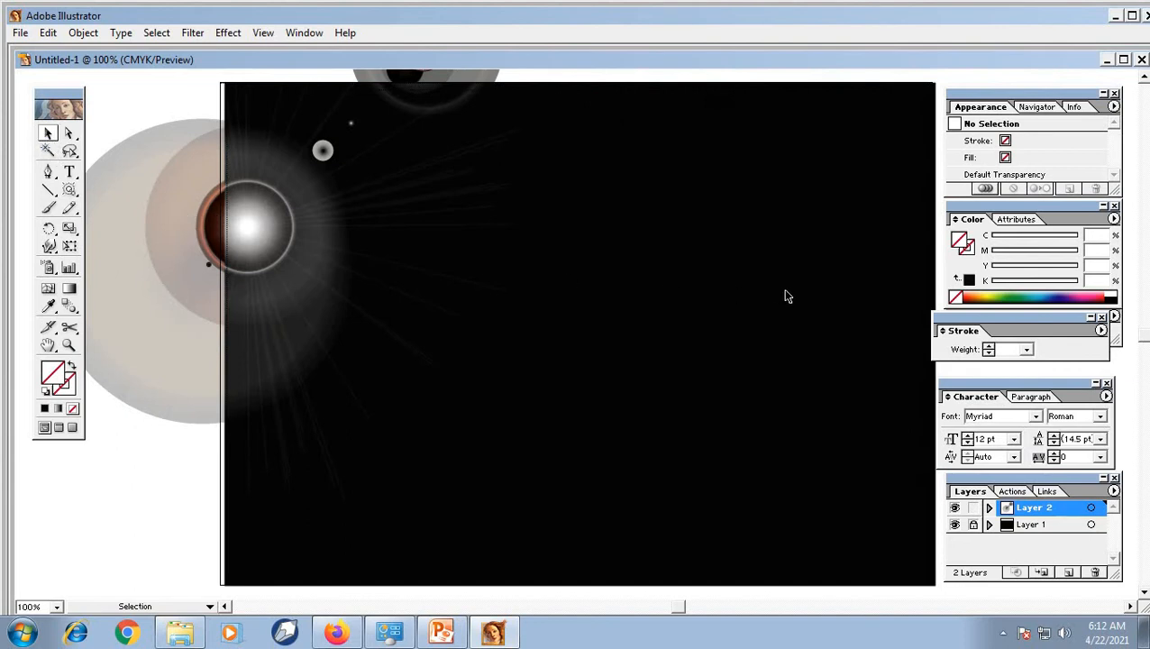
# Add a flare with a 50 pt center diameter in the right half of the artboard, slightly below mid-height, and deselect it.
pyautogui.click(70, 191)
pyautogui.click(783, 360)
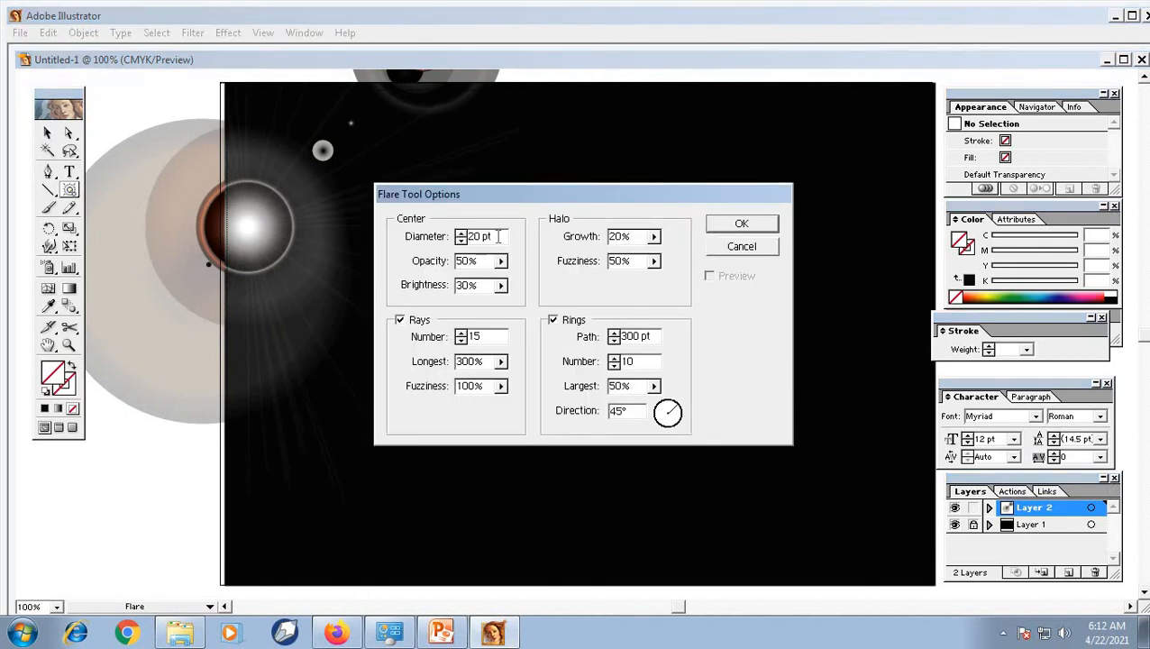
pyautogui.moveTo(484, 236); pyautogui.dragTo(379, 233)
pyautogui.write('50')
pyautogui.moveTo(590, 200); pyautogui.dragTo(776, 200)
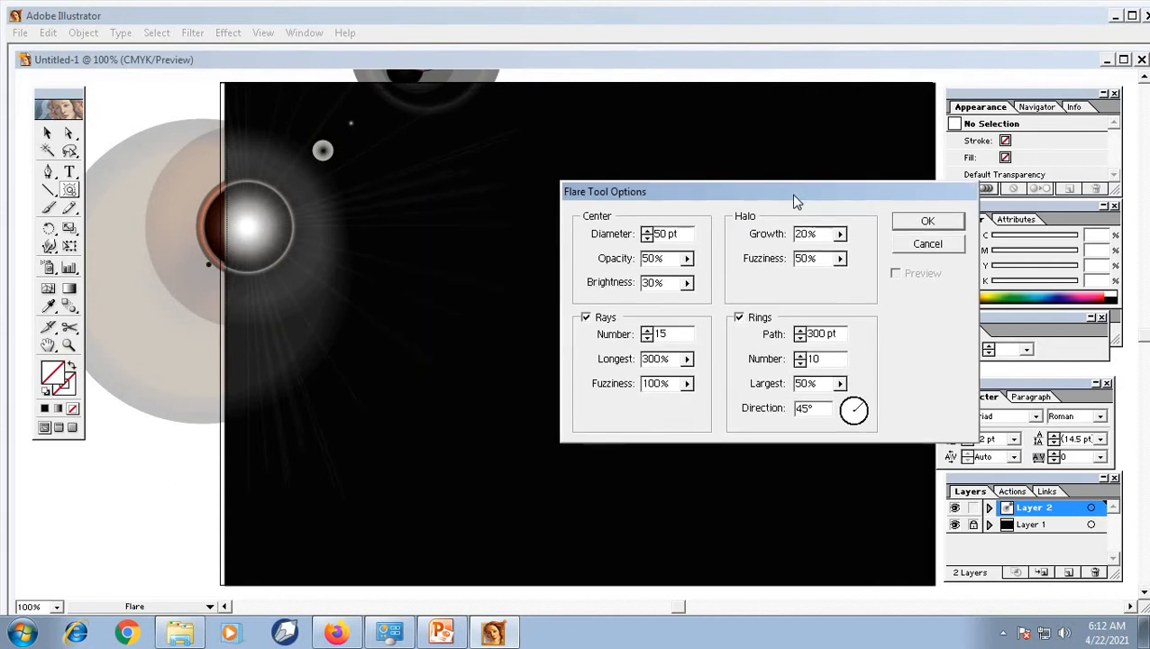
pyautogui.click(944, 222)
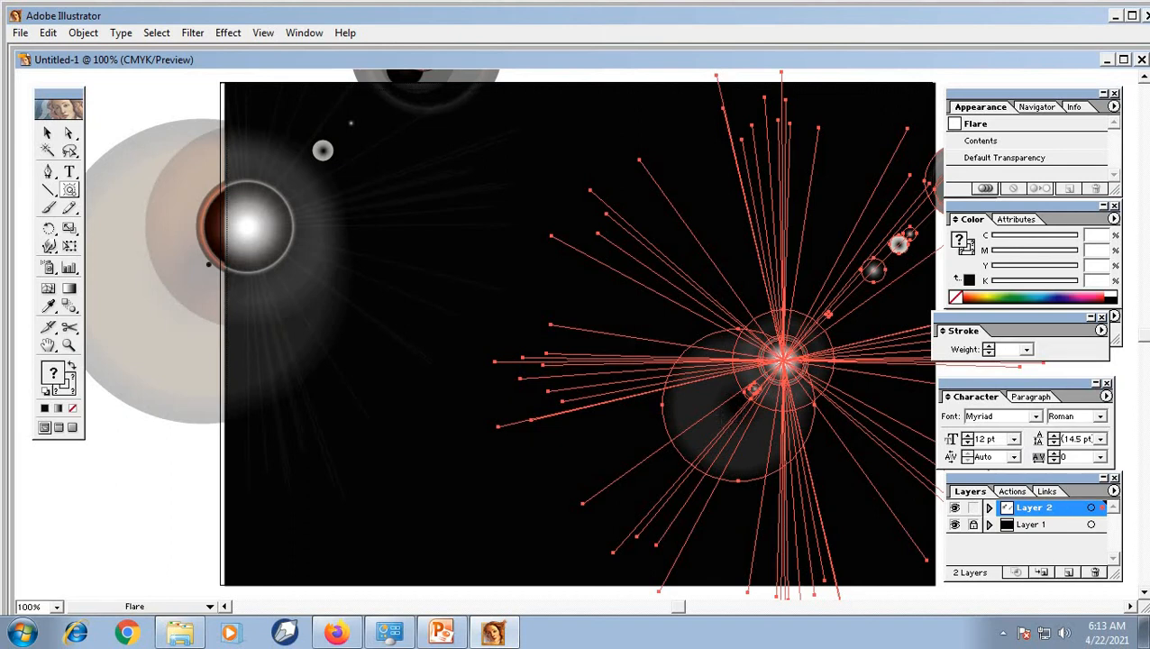
pyautogui.click(48, 133)
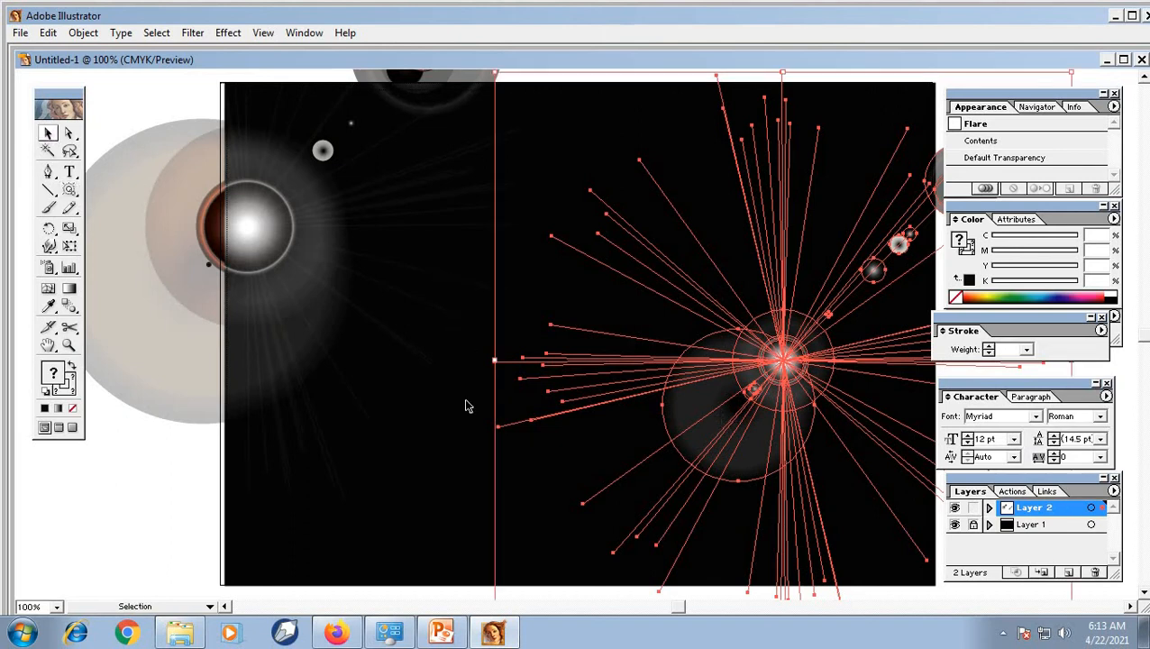
pyautogui.click(680, 475)
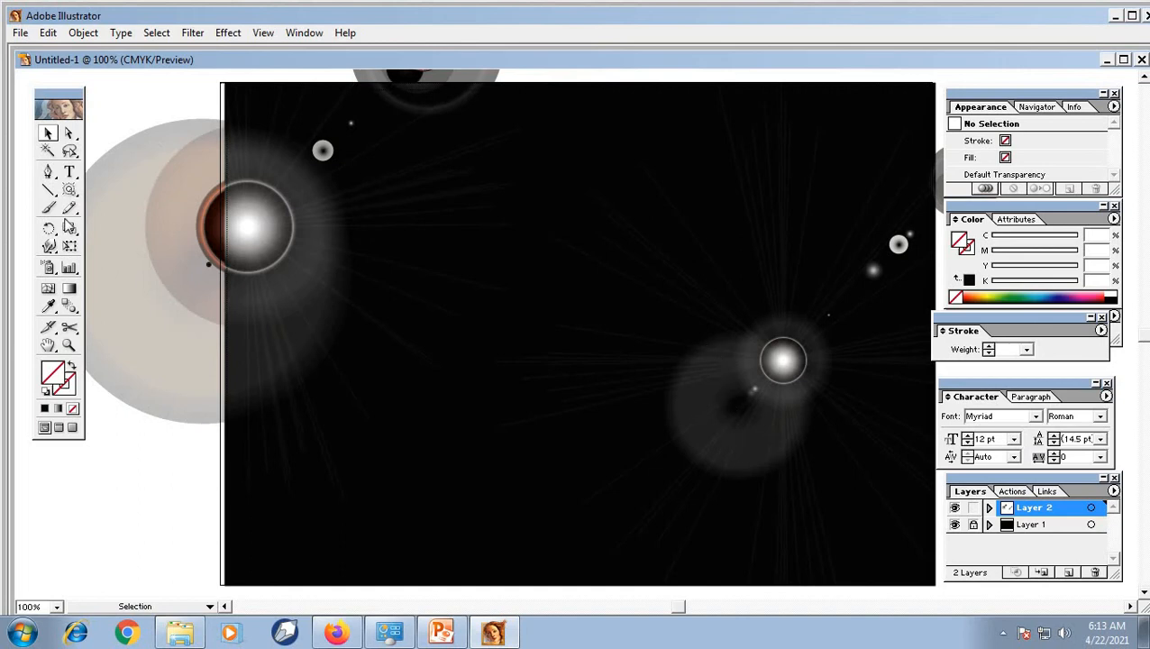
# Replace the flare in the right half with one of 50 pt center diameter and 15 rays, slightly right of and above the artboard's center.
pyautogui.click(809, 377)
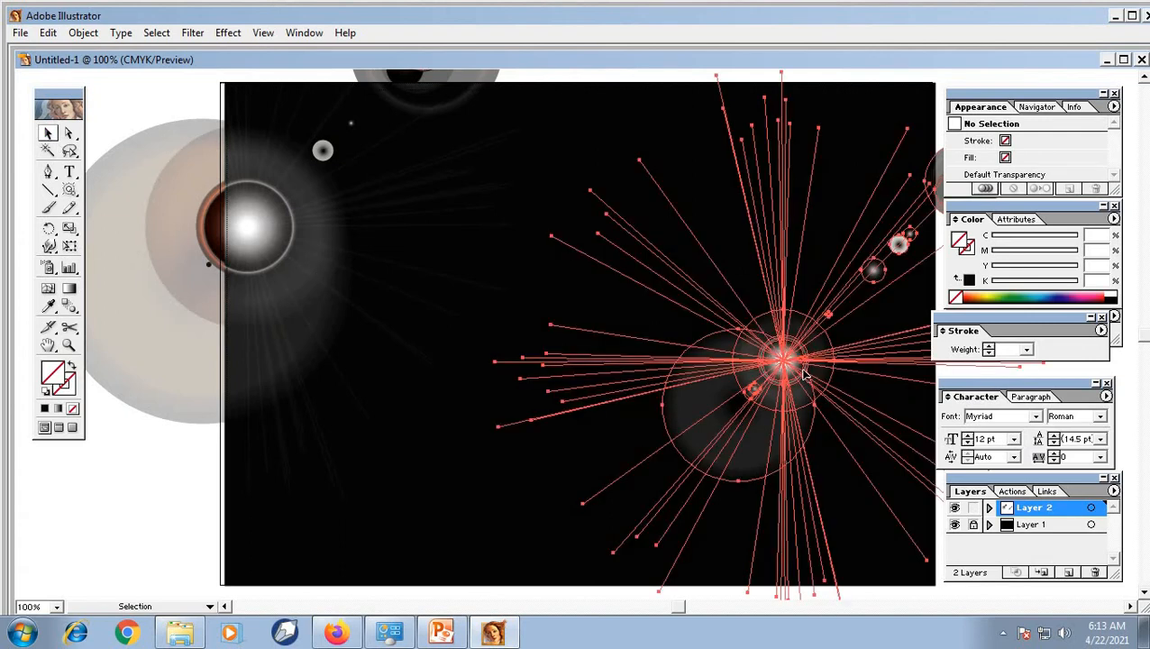
pyautogui.press('Delete')
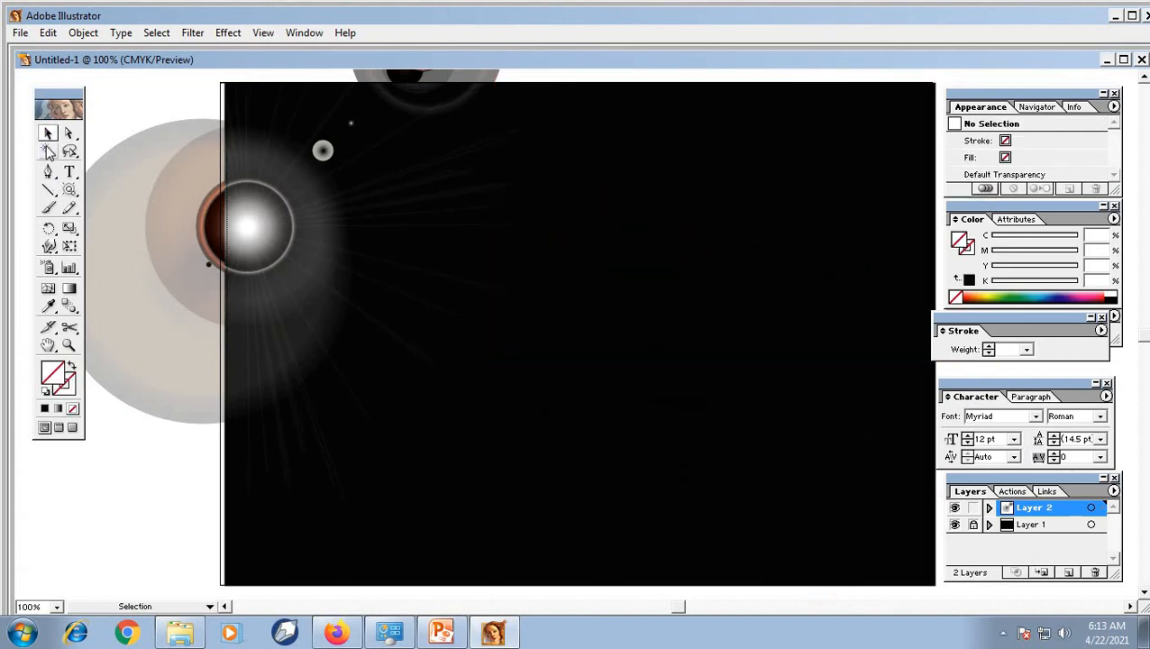
pyautogui.click(70, 189)
pyautogui.click(671, 268)
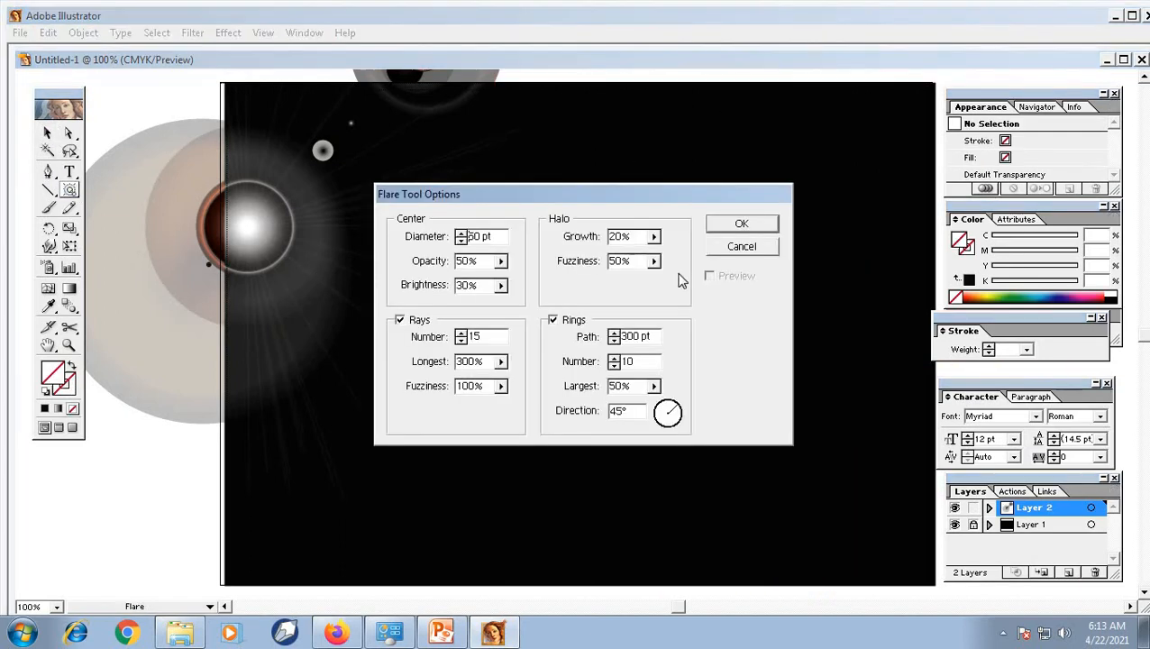
pyautogui.moveTo(620, 194); pyautogui.dragTo(768, 166)
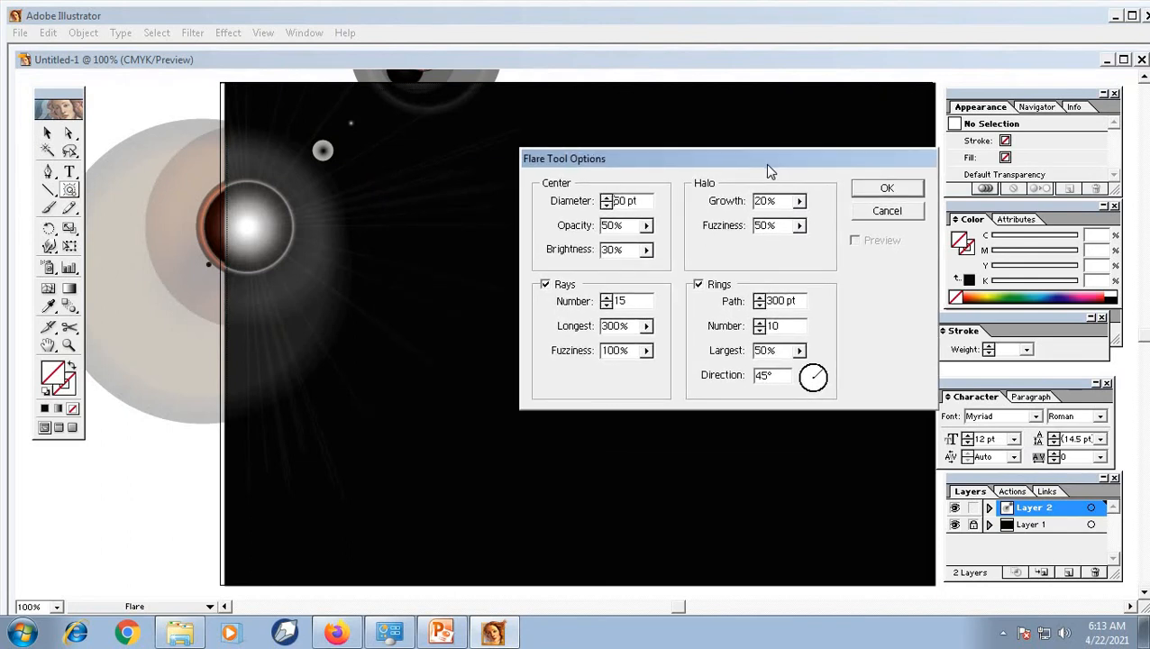
pyautogui.moveTo(768, 165); pyautogui.dragTo(769, 189)
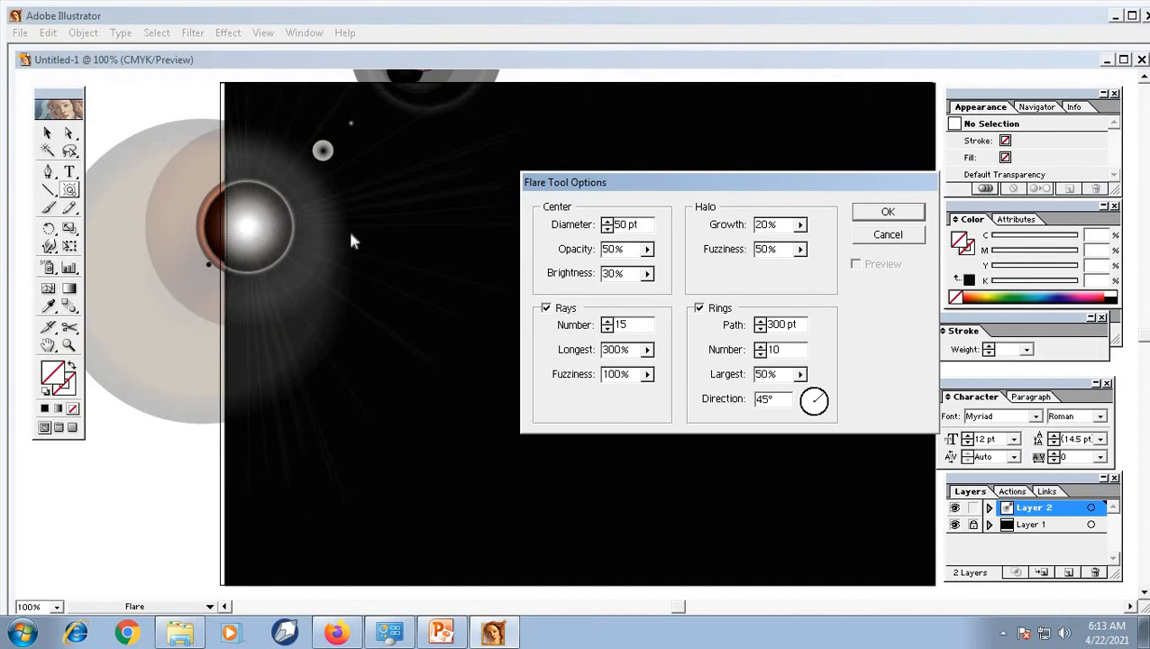
pyautogui.click(633, 325)
pyautogui.moveTo(634, 326); pyautogui.dragTo(597, 326)
pyautogui.click(889, 211)
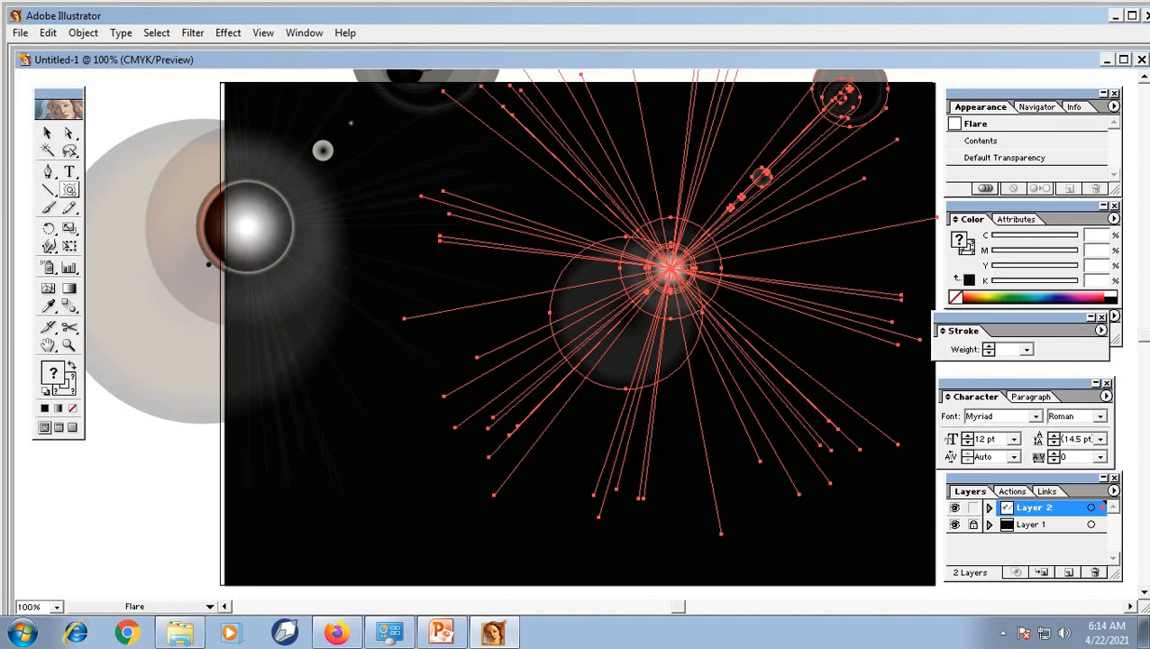
# Delete the 15-ray flare and create a 50 pt flare with only 6 rays in its place.
pyautogui.click(48, 132)
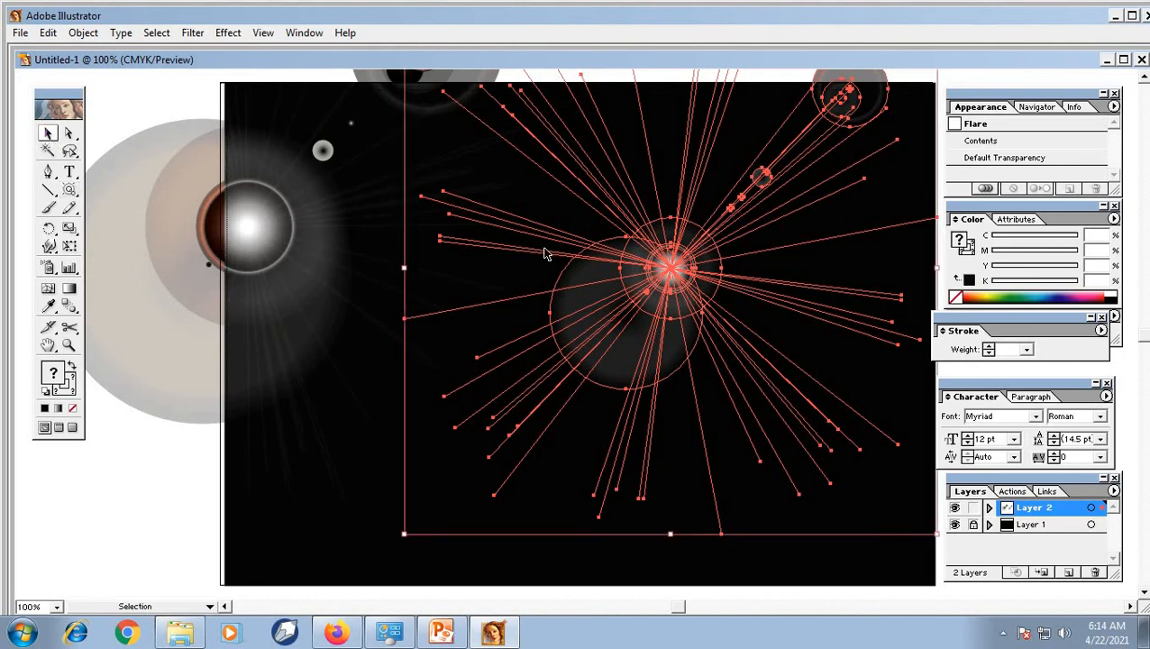
pyautogui.click(605, 258)
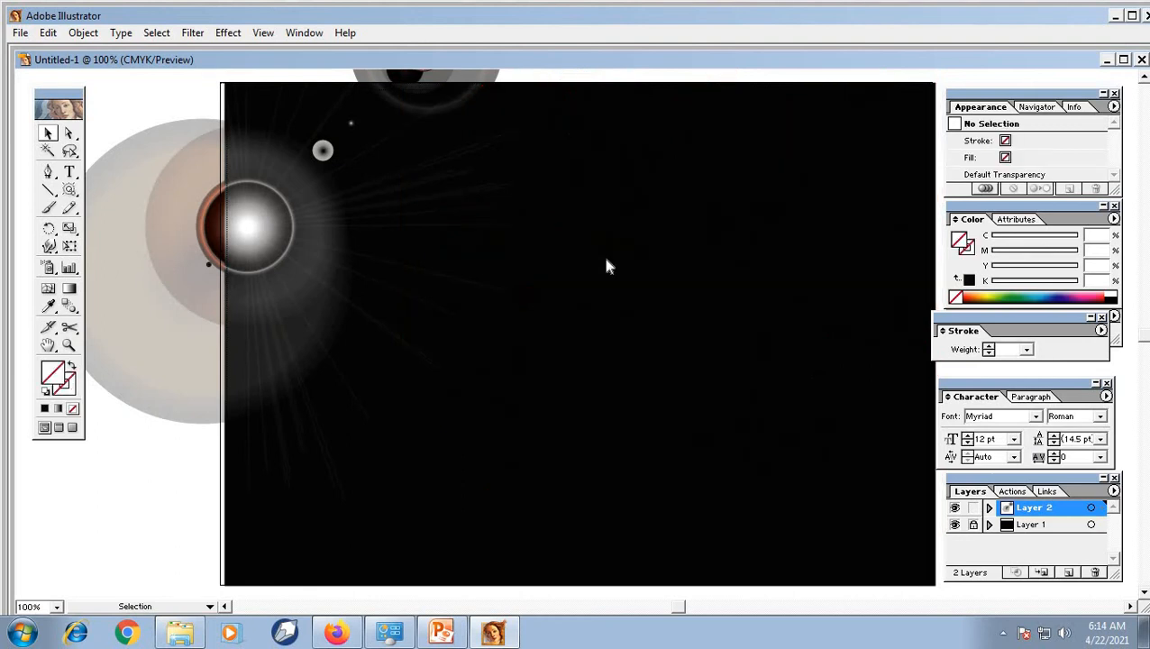
pyautogui.doubleClick(69, 189)
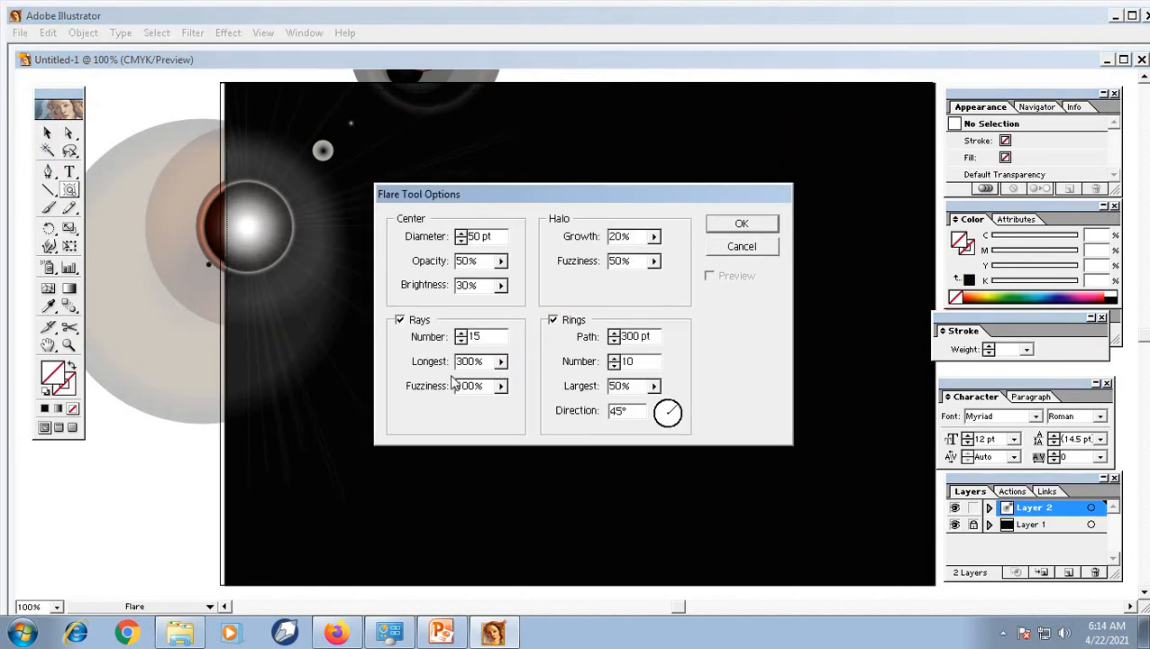
pyautogui.moveTo(476, 336); pyautogui.dragTo(432, 338)
pyautogui.write('8')
pyautogui.click(760, 222)
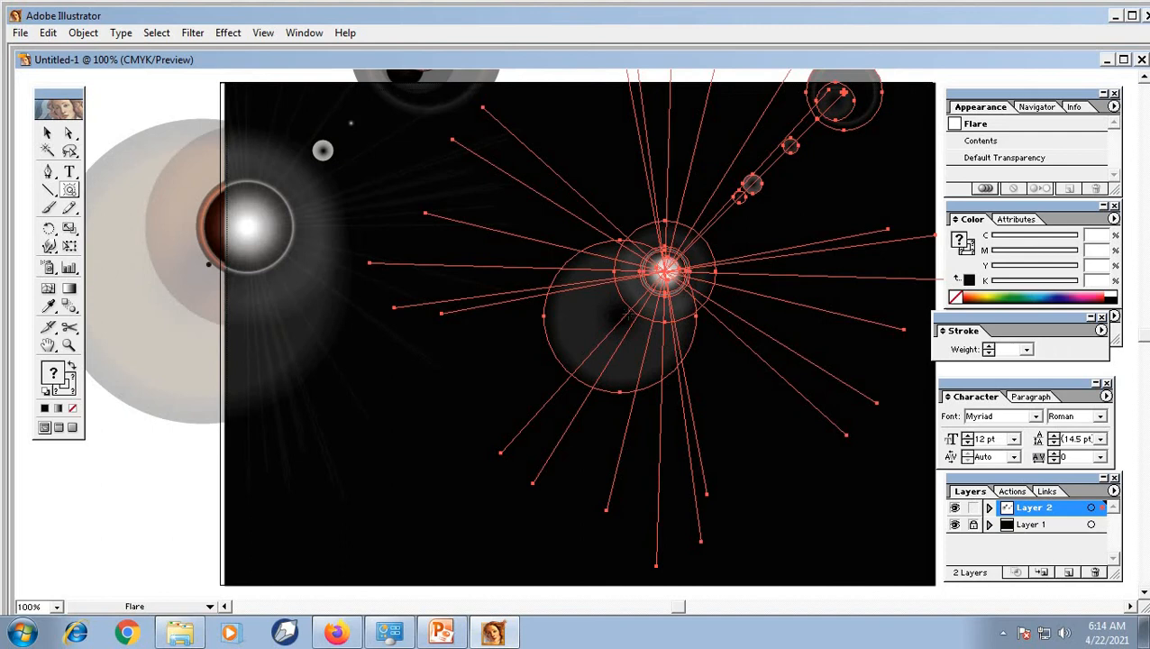
# Replace the 6-ray flare with one whose longest ray is set to 100%.
pyautogui.press('Delete')
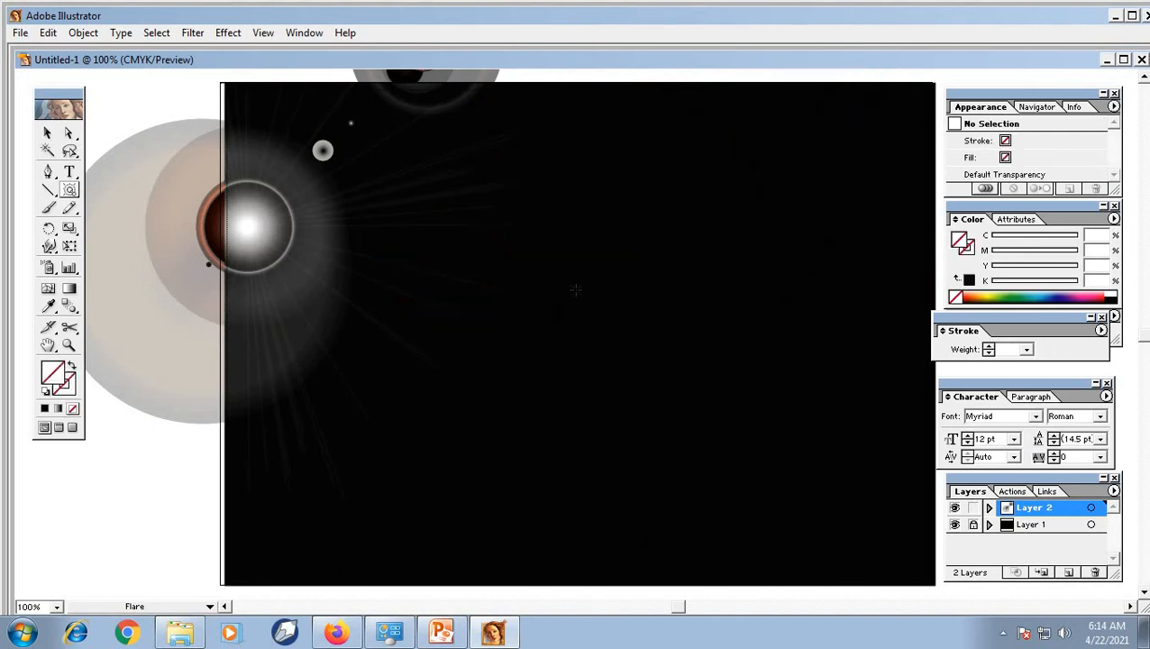
pyautogui.doubleClick(70, 191)
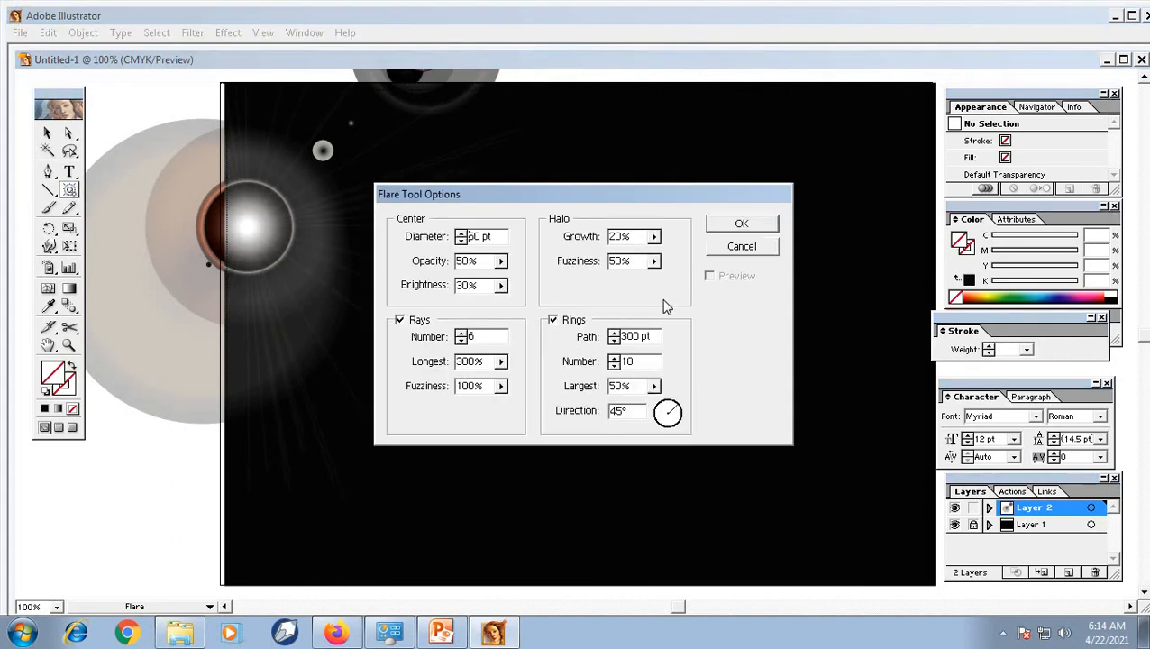
pyautogui.moveTo(594, 196); pyautogui.dragTo(761, 191)
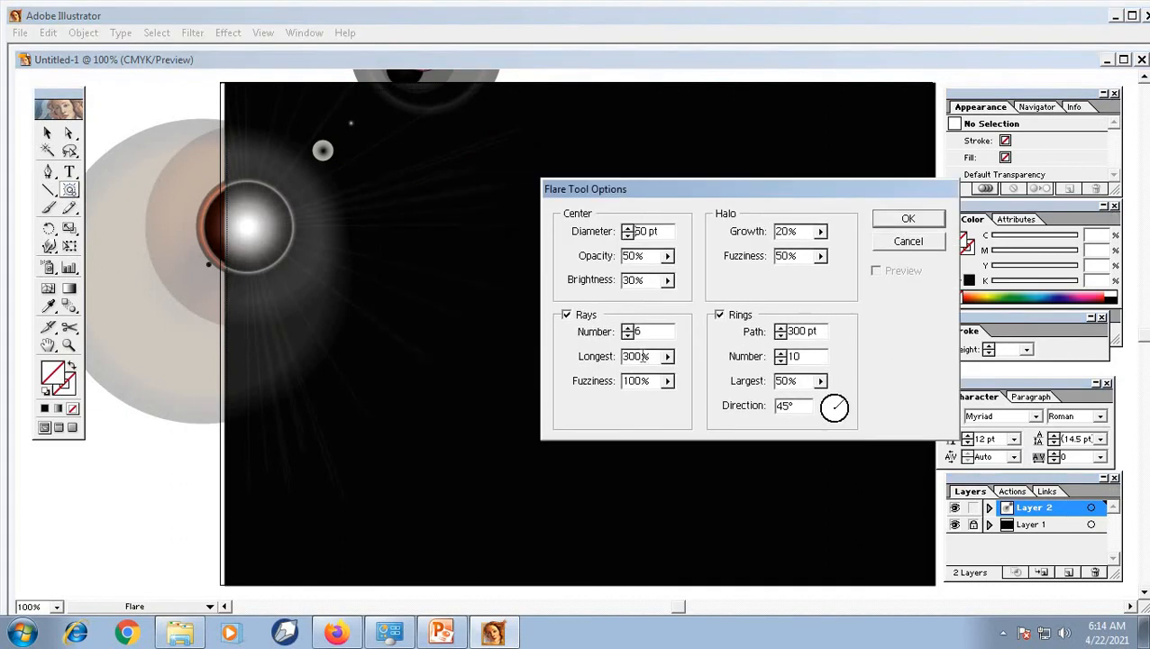
pyautogui.moveTo(647, 356); pyautogui.dragTo(566, 356)
pyautogui.write('100')
pyautogui.click(919, 218)
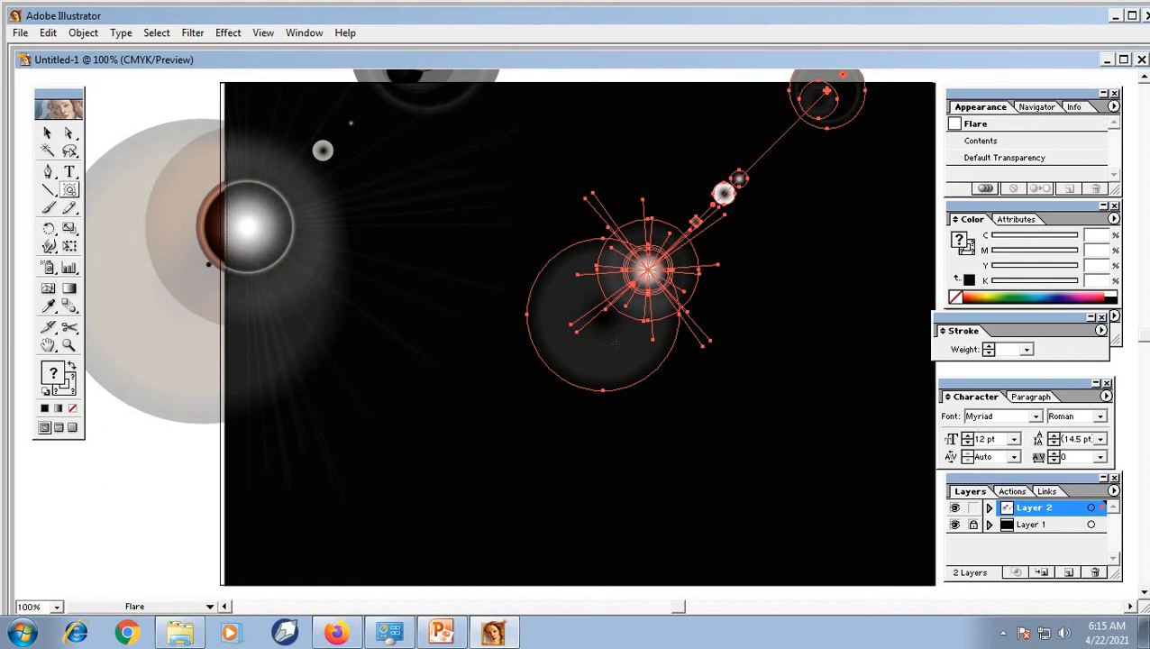
# Replace the short-rayed flare with one that has 4 rings, and deselect it.
pyautogui.click(48, 132)
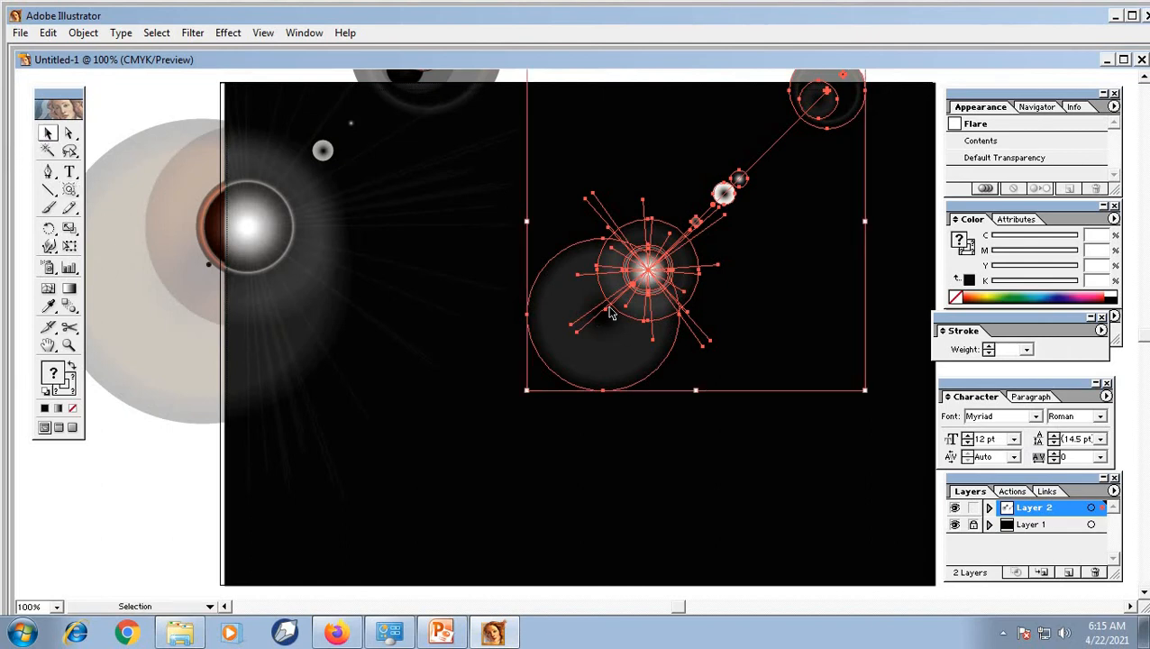
pyautogui.press('Delete')
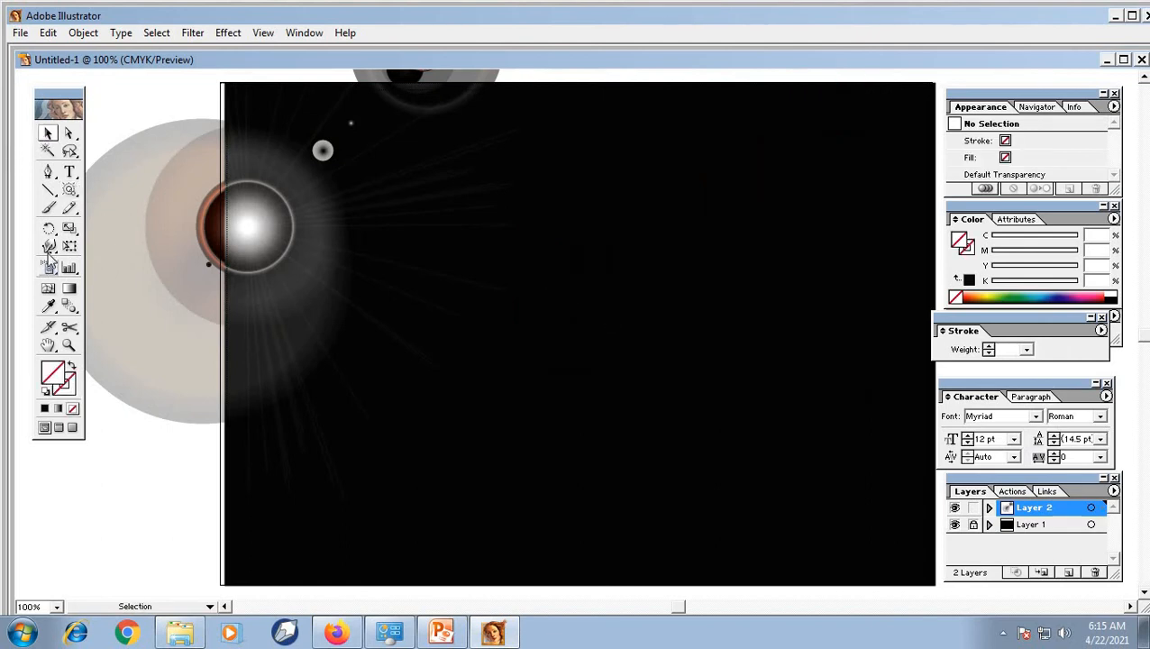
pyautogui.doubleClick(70, 189)
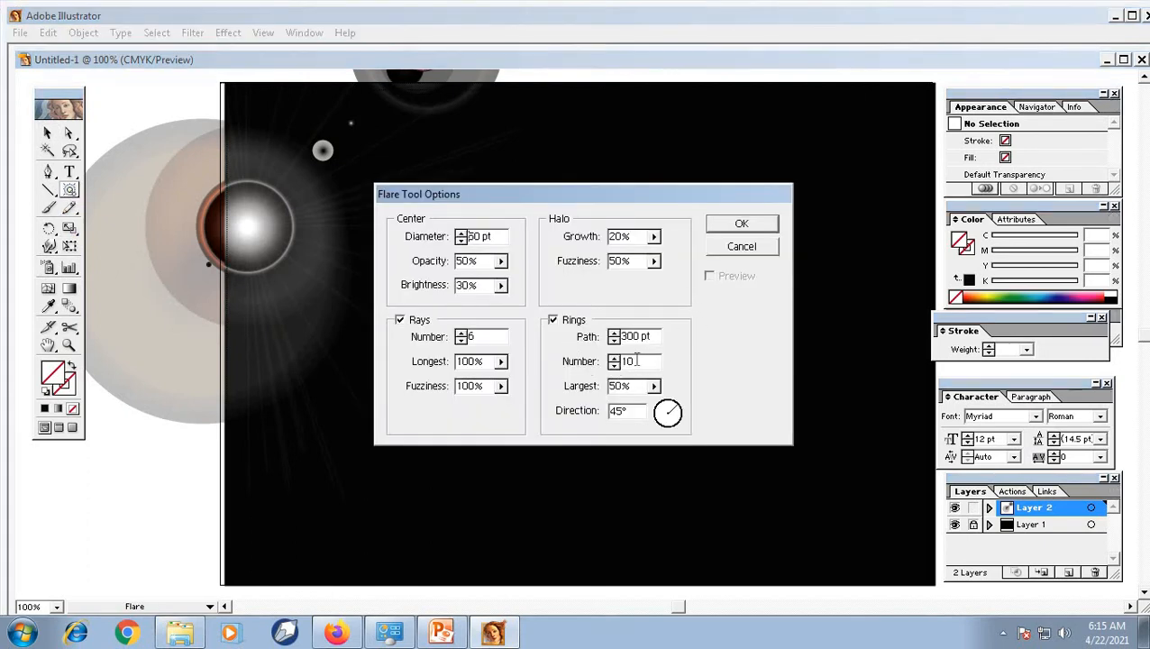
pyautogui.moveTo(637, 360); pyautogui.dragTo(620, 361)
pyautogui.write('5')
pyautogui.click(755, 227)
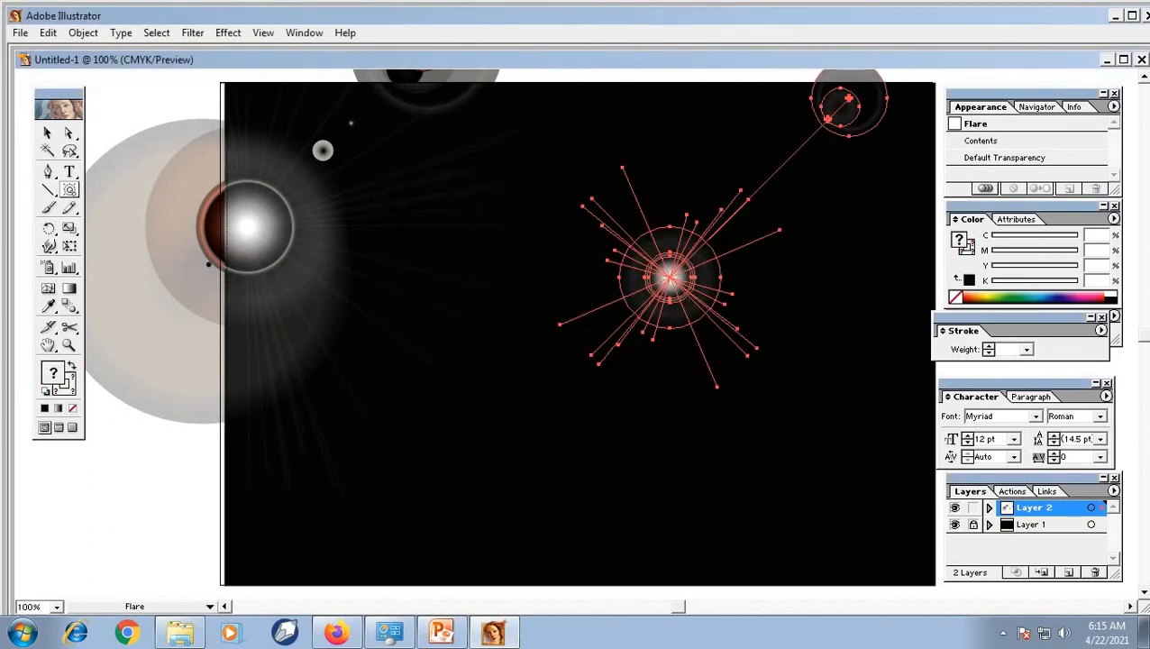
pyautogui.press('v')
pyautogui.click(696, 405)
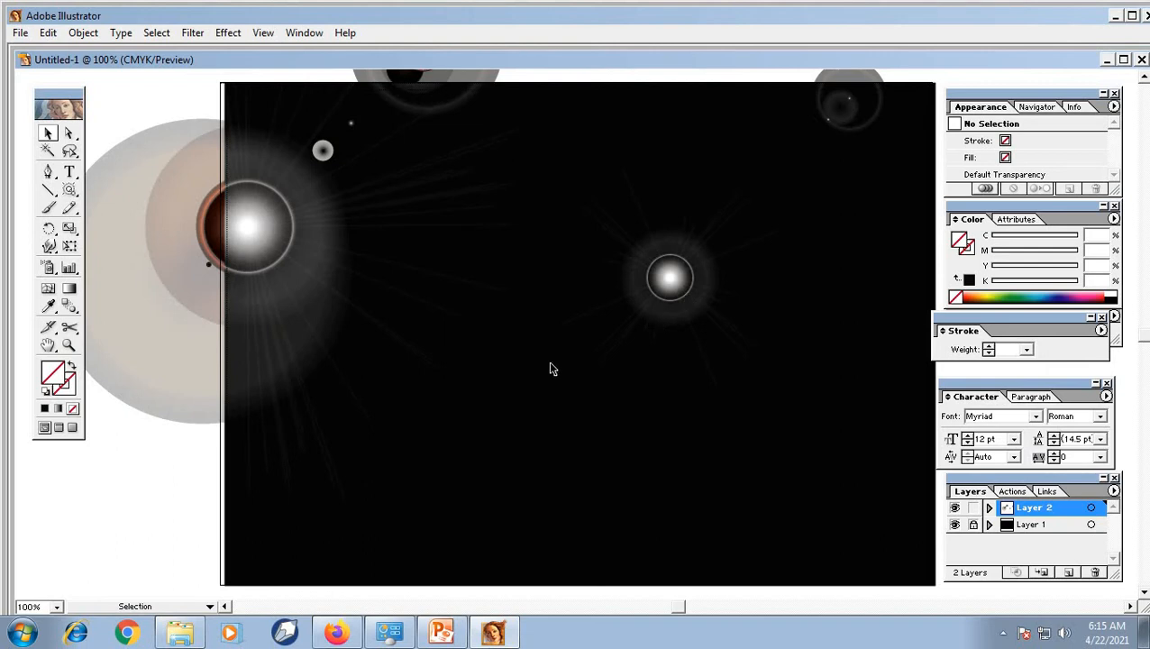
# Move the four-ring flare diagonally down and to the left, placing its center below the artboard's middle.
pyautogui.click(265, 246)
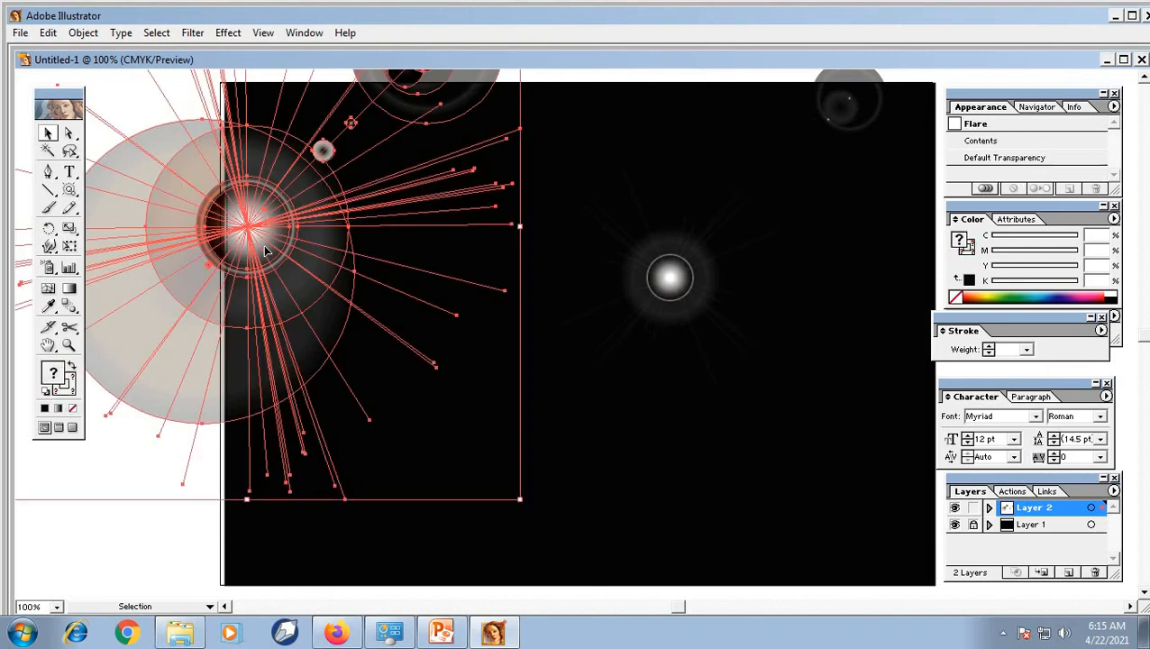
pyautogui.click(676, 289)
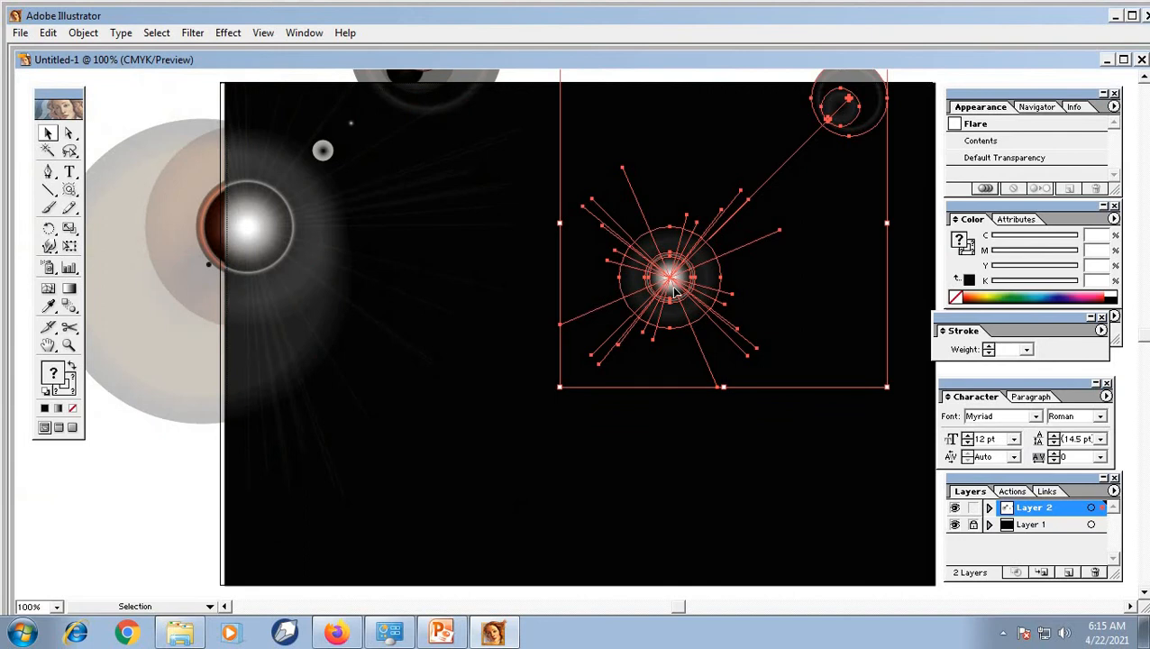
pyautogui.moveTo(674, 289); pyautogui.dragTo(547, 383)
# Delete the four-ring flare and the large flare on the artboard's left edge.
pyautogui.click(289, 286)
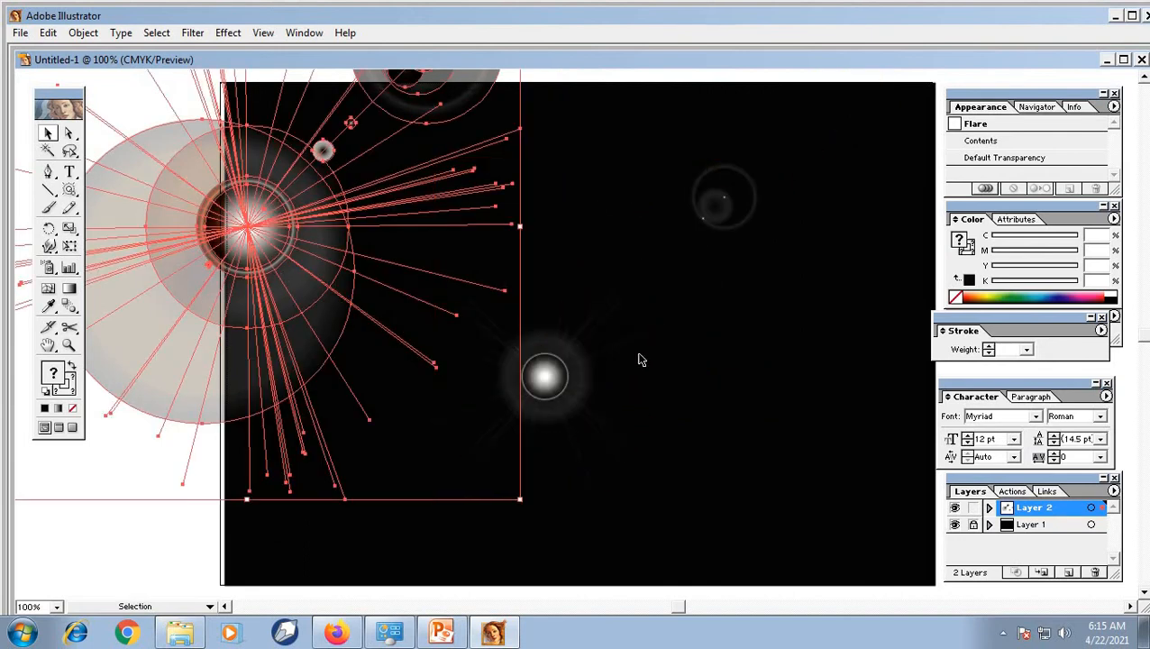
pyautogui.click(568, 374)
pyautogui.press('Delete')
pyautogui.click(243, 266)
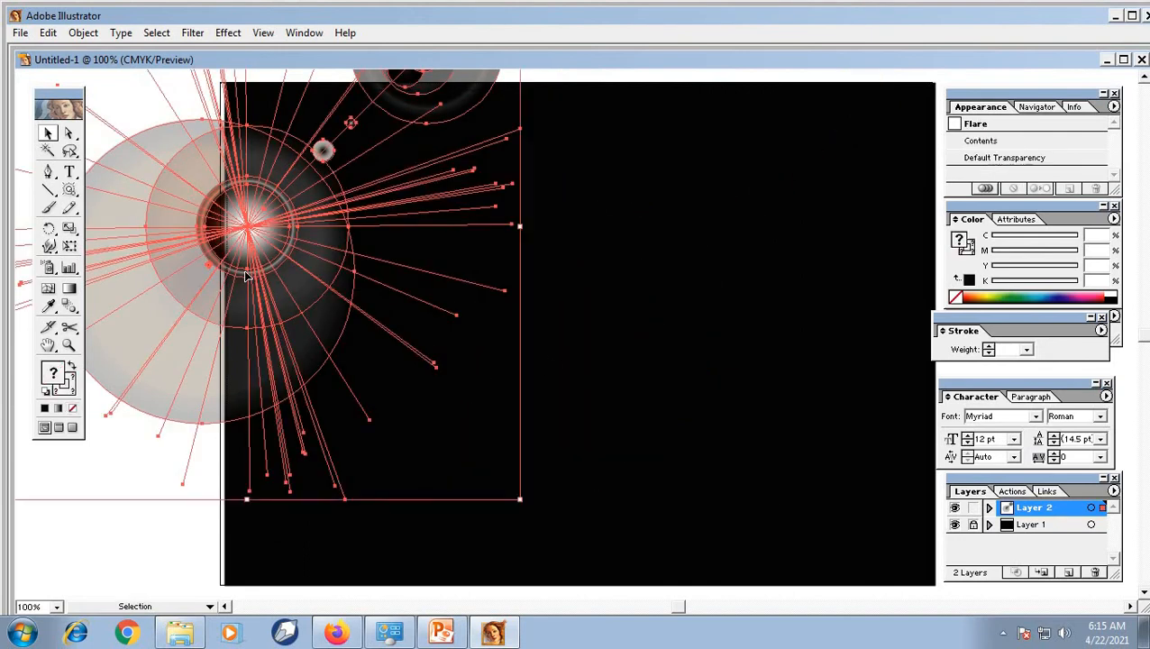
pyautogui.press('Delete')
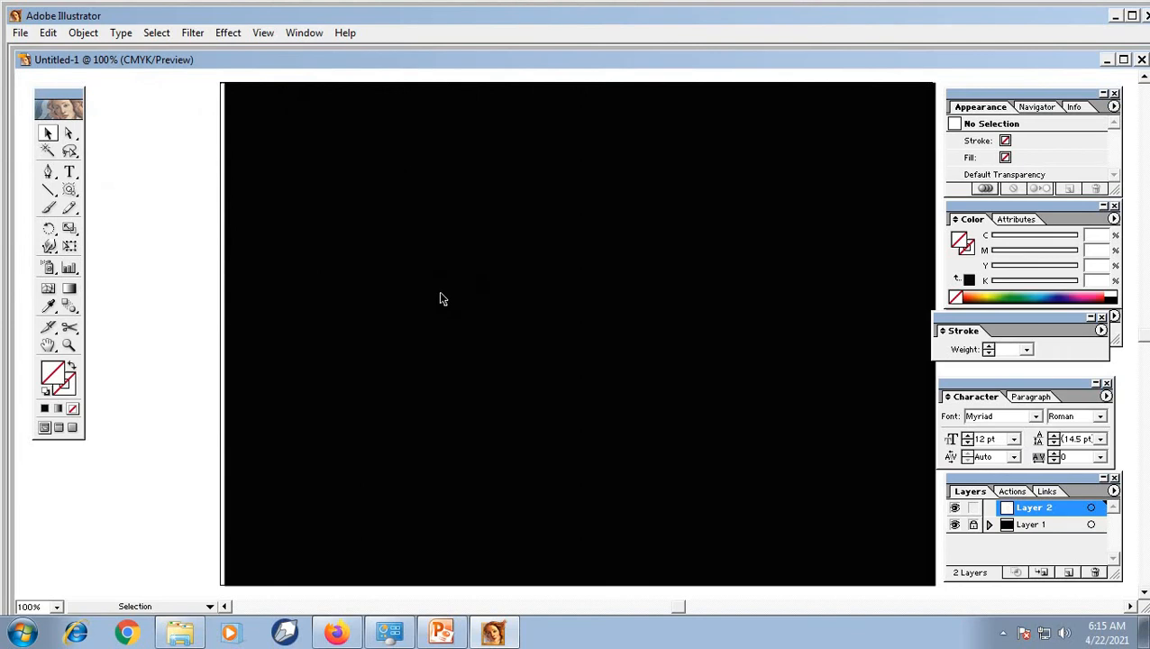
# Create a flare with a 100 pt center diameter and 6 rings in the upper middle of the black background.
pyautogui.click(69, 191)
pyautogui.click(513, 253)
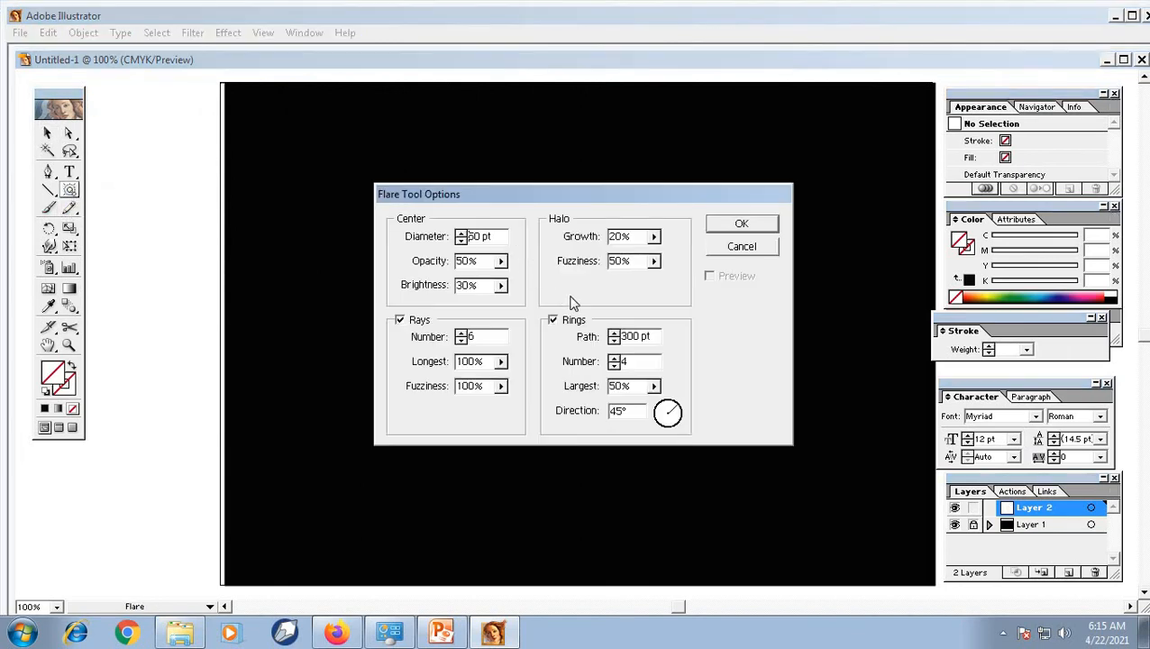
pyautogui.doubleClick(469, 237)
pyautogui.write('100')
pyautogui.moveTo(631, 362); pyautogui.dragTo(568, 365)
pyautogui.write('6')
pyautogui.click(740, 224)
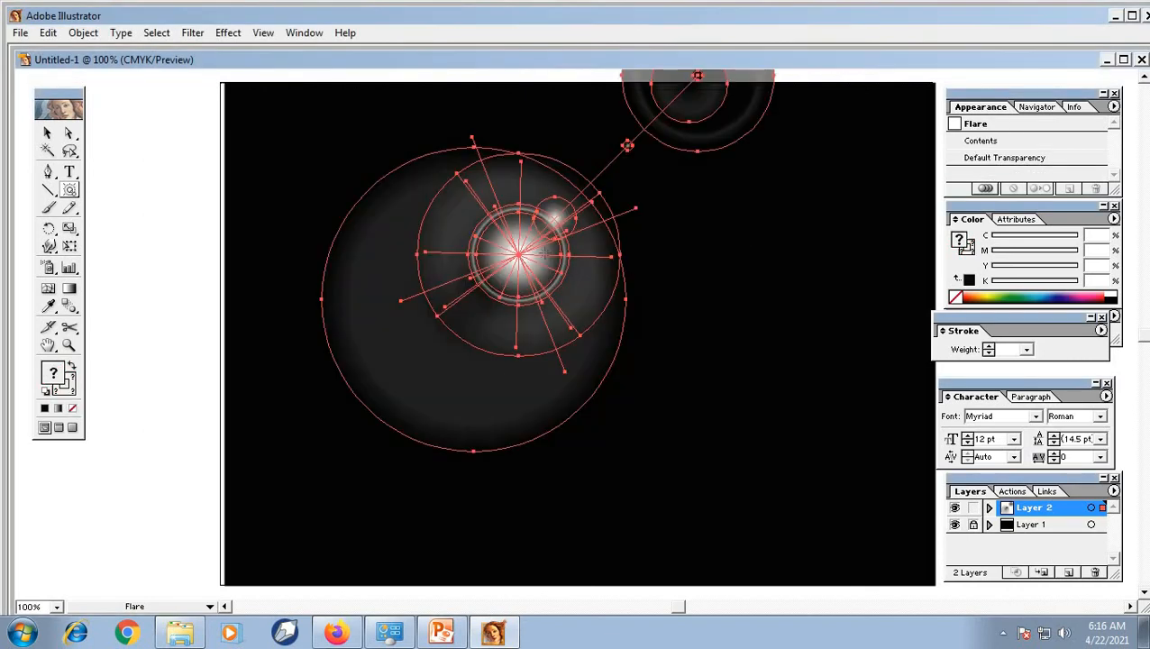
# Move the new flare down so its rings lie fully on the artboard, and delete it.
pyautogui.click(48, 133)
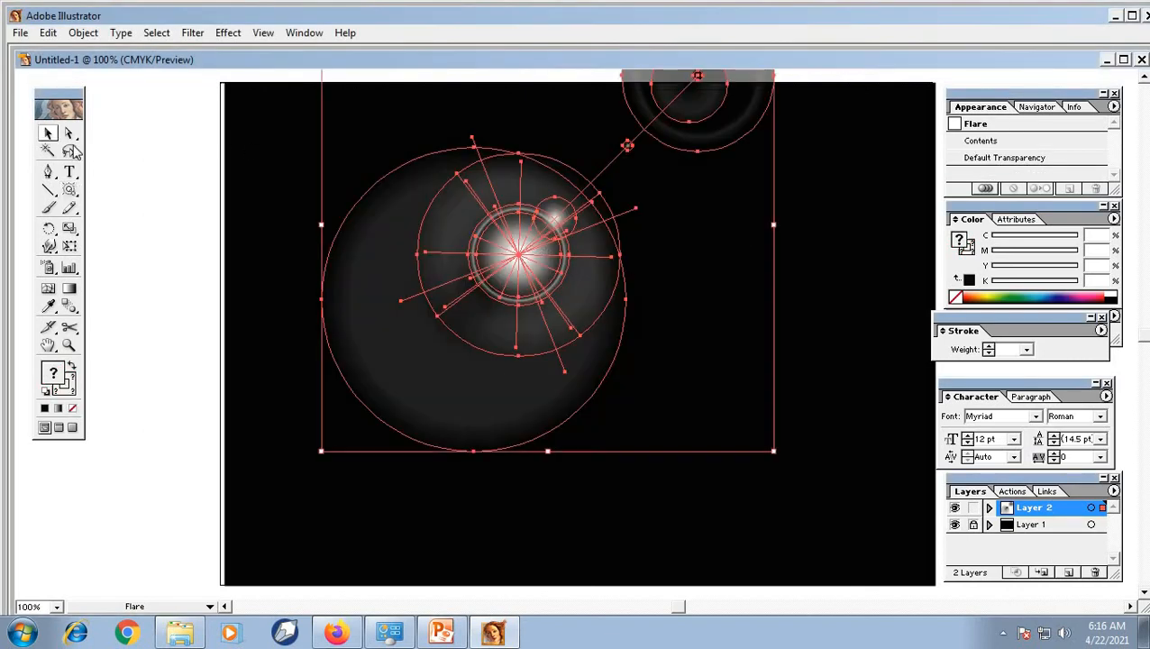
pyautogui.moveTo(541, 253); pyautogui.dragTo(543, 354)
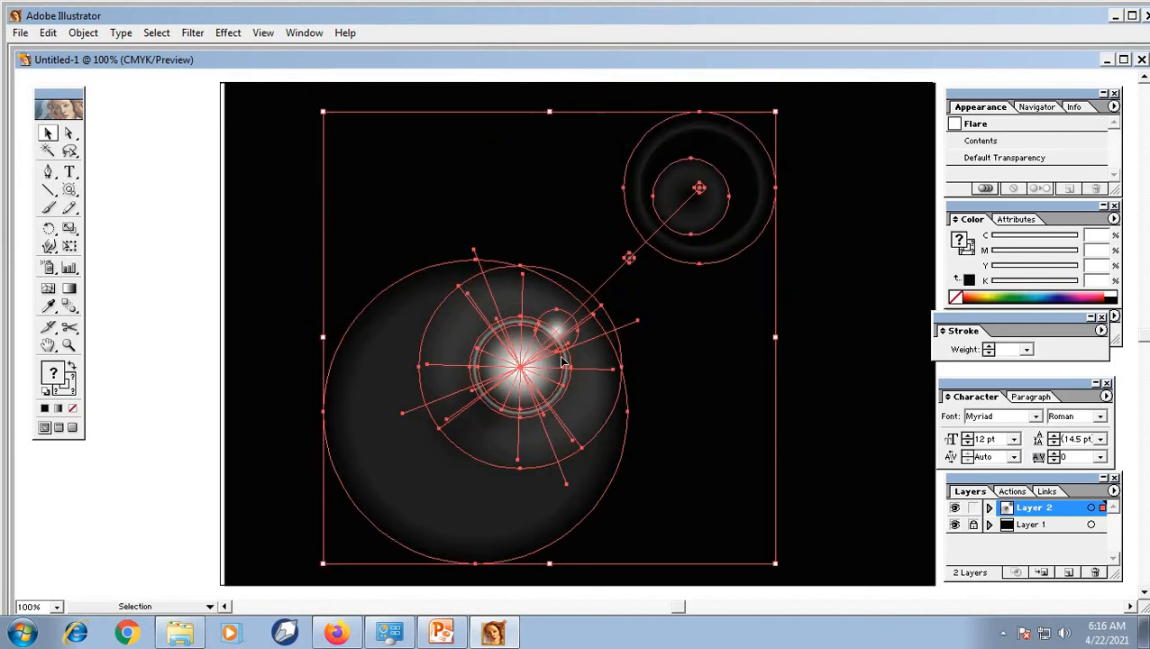
pyautogui.press('Delete')
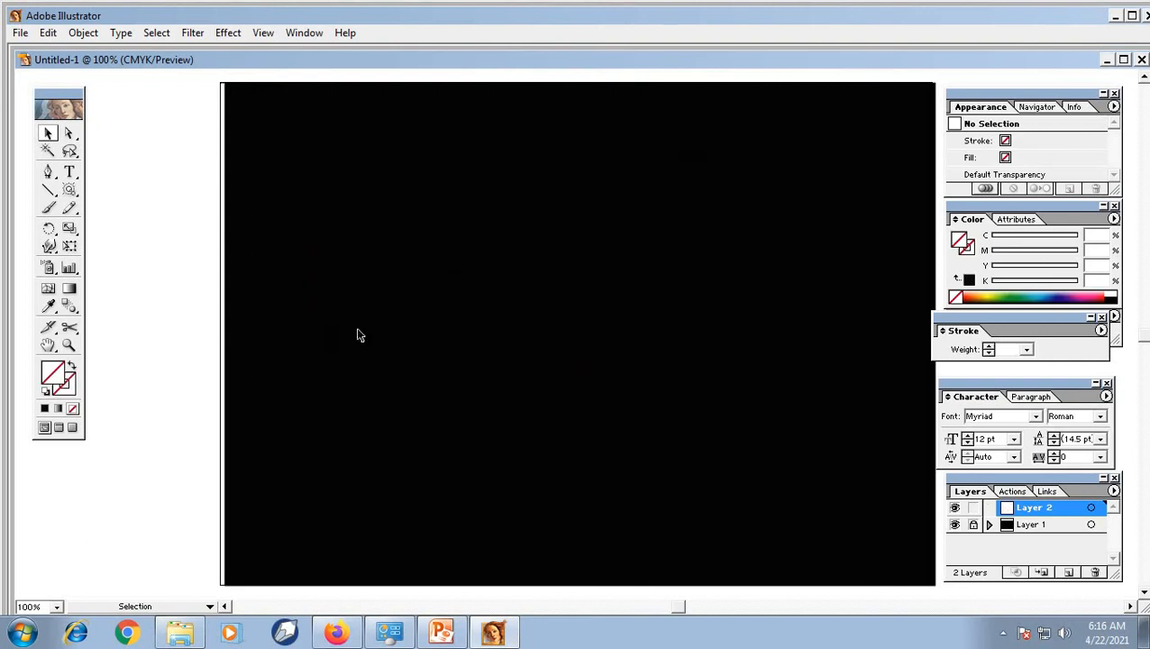
# Create a 100 pt flare with 6 rays, a longest ray of 300% and 6 rings near the artboard's center.
pyautogui.doubleClick(69, 189)
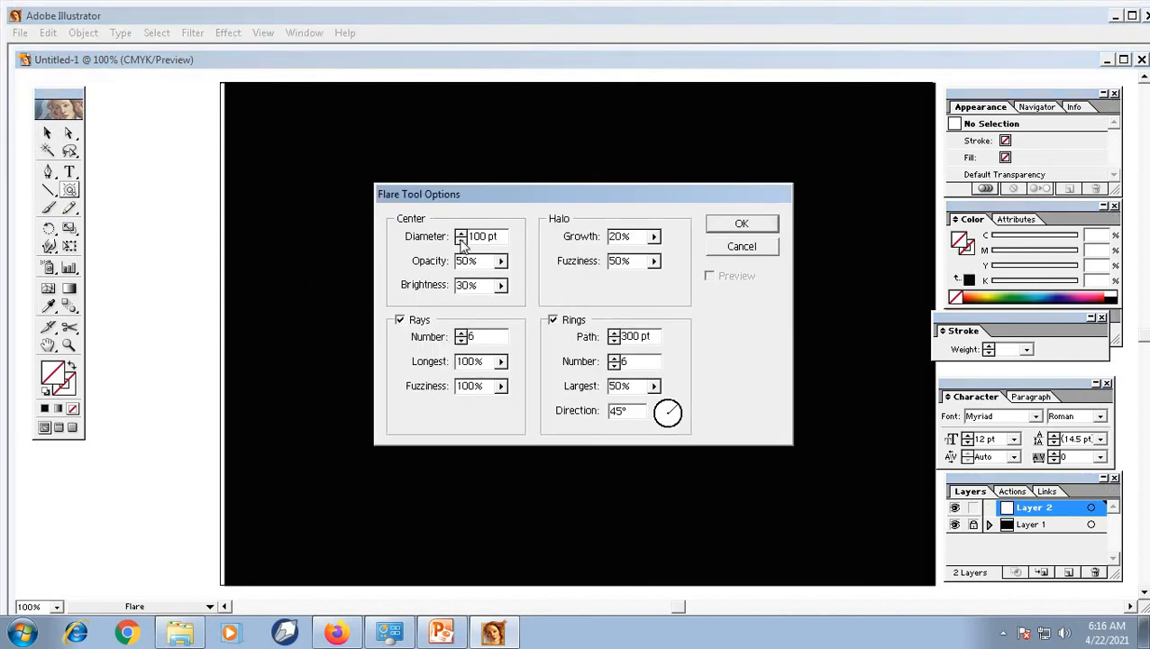
pyautogui.moveTo(640, 360); pyautogui.dragTo(504, 338)
pyautogui.click(478, 361)
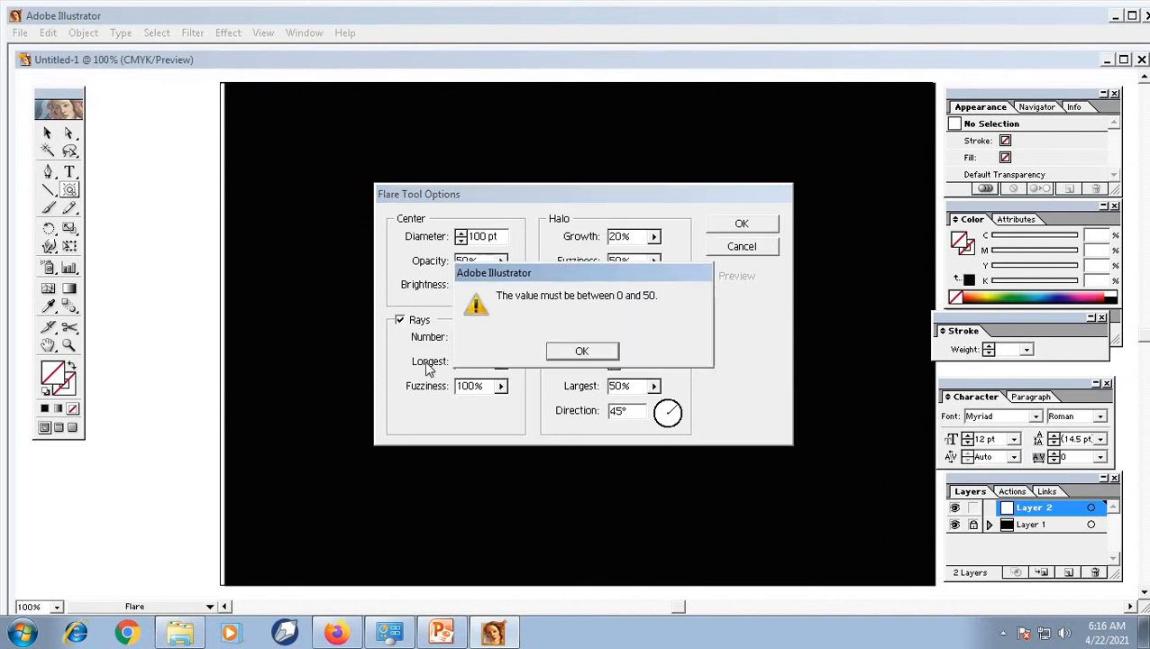
pyautogui.click(588, 353)
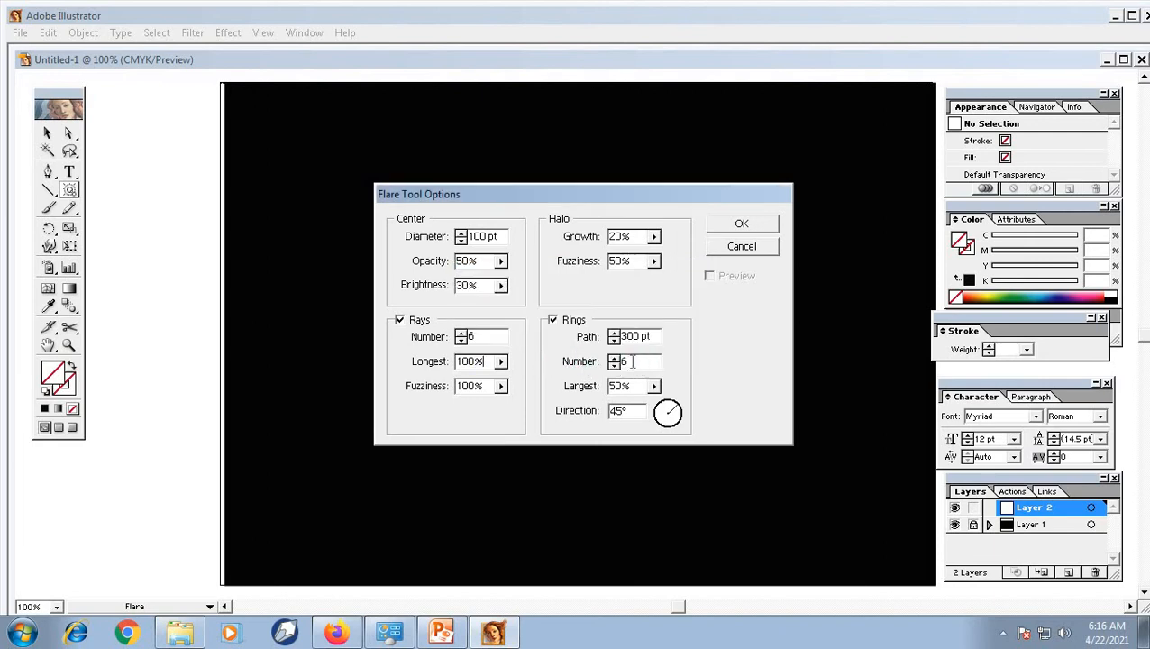
pyautogui.moveTo(472, 361); pyautogui.dragTo(405, 355)
pyautogui.write('30')
pyautogui.click(762, 230)
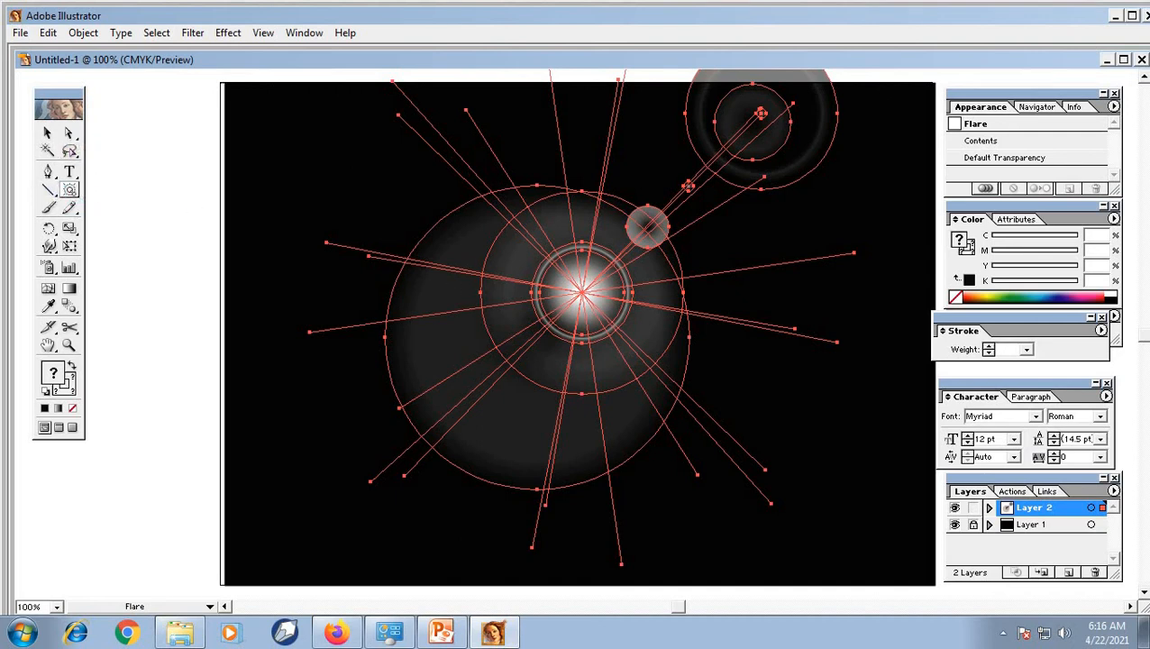
pyautogui.click(853, 408)
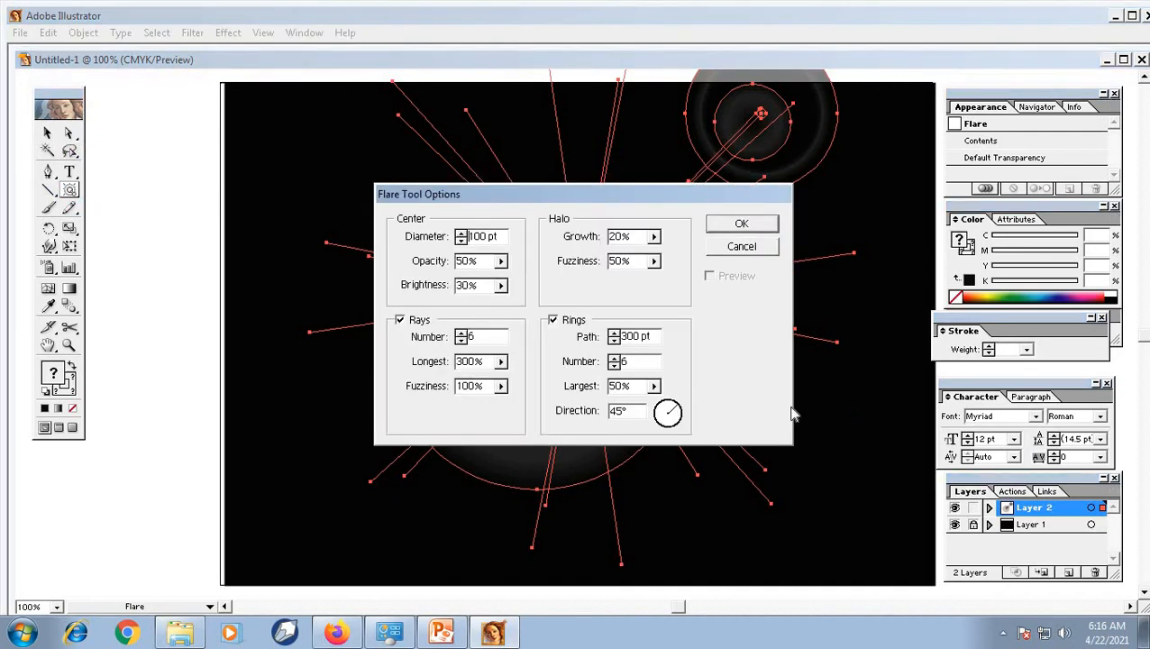
pyautogui.click(758, 247)
pyautogui.click(48, 132)
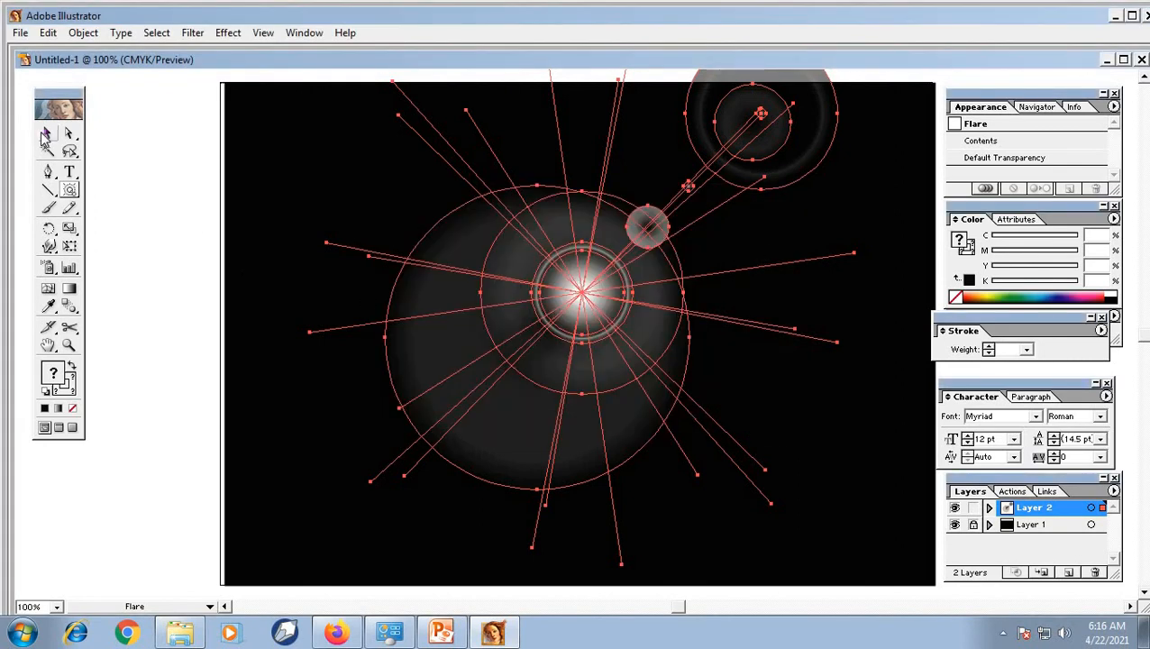
# Move the flare toward the artboard's lower left and expand its object, fill and stroke, with gradients expanded to 300 objects.
pyautogui.moveTo(562, 286); pyautogui.dragTo(553, 337)
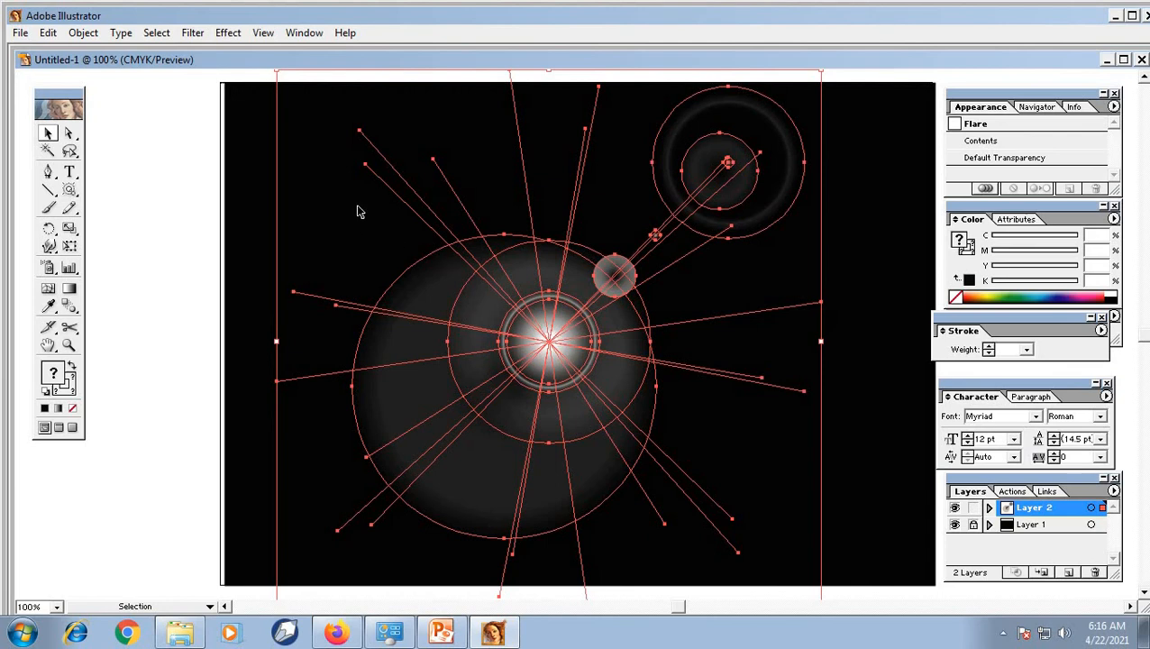
pyautogui.click(88, 34)
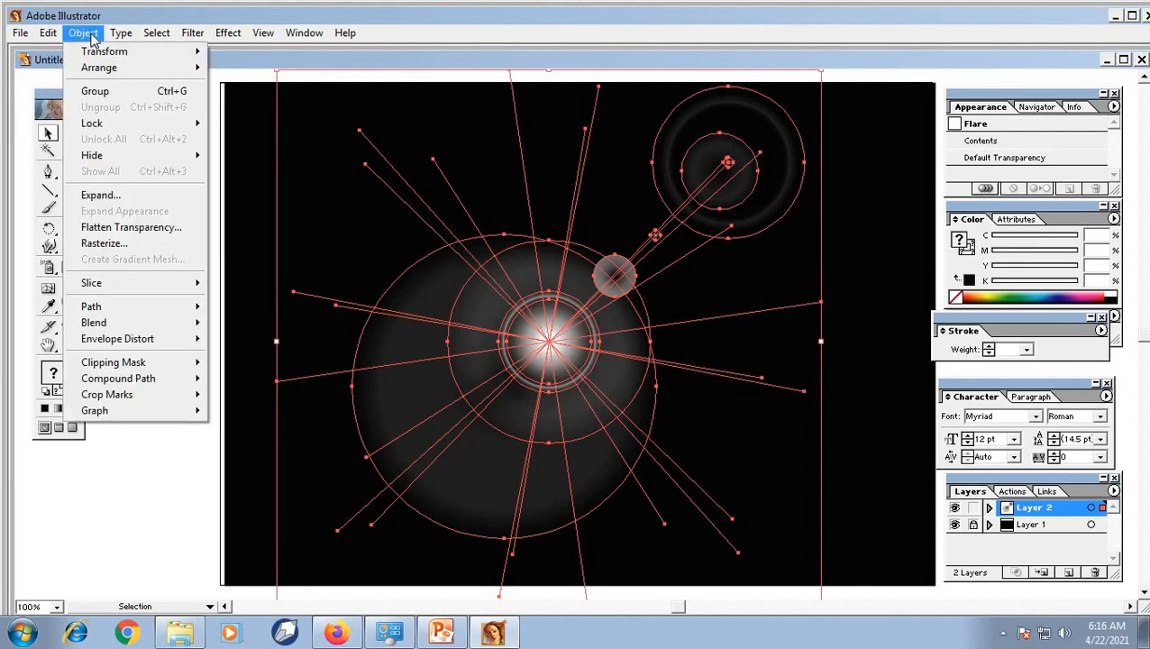
pyautogui.click(121, 195)
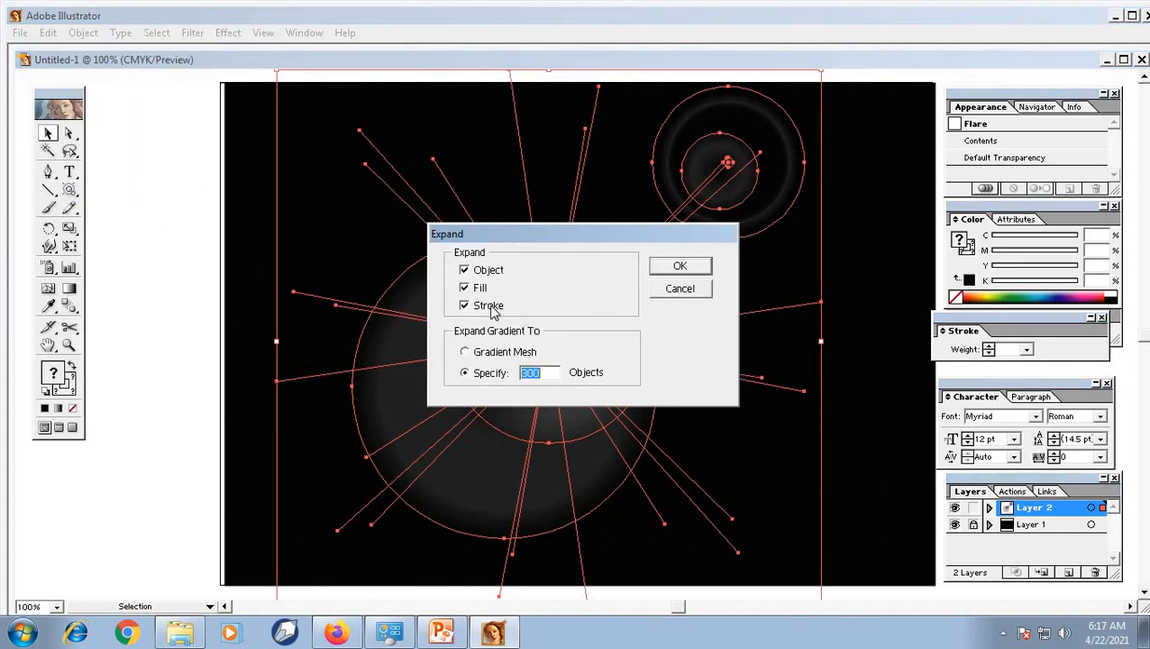
pyautogui.click(694, 266)
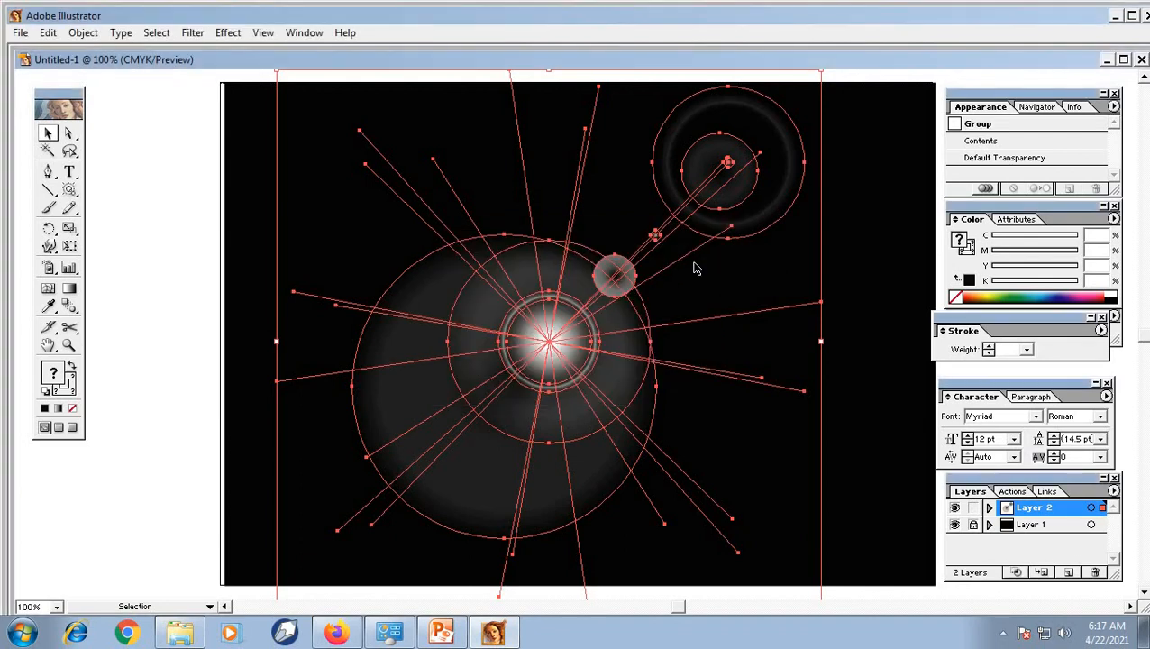
# Set up a previewed Transform effect on the expanded flare with a 30° rotation and 30 copies.
pyautogui.click(229, 34)
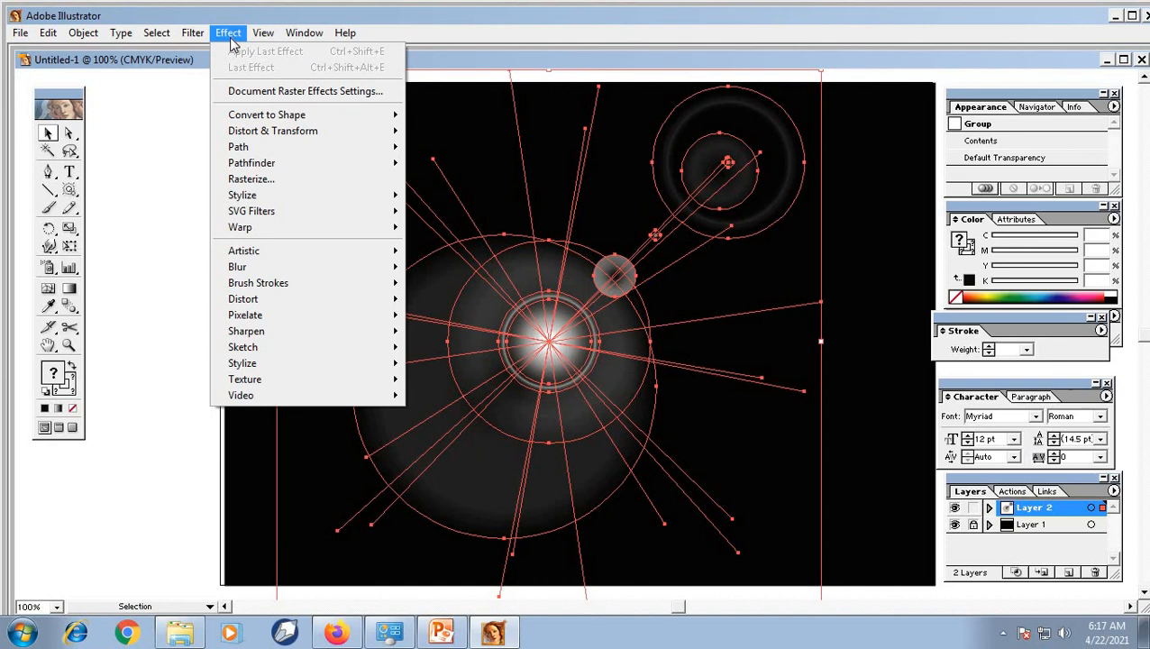
pyautogui.moveTo(269, 137)
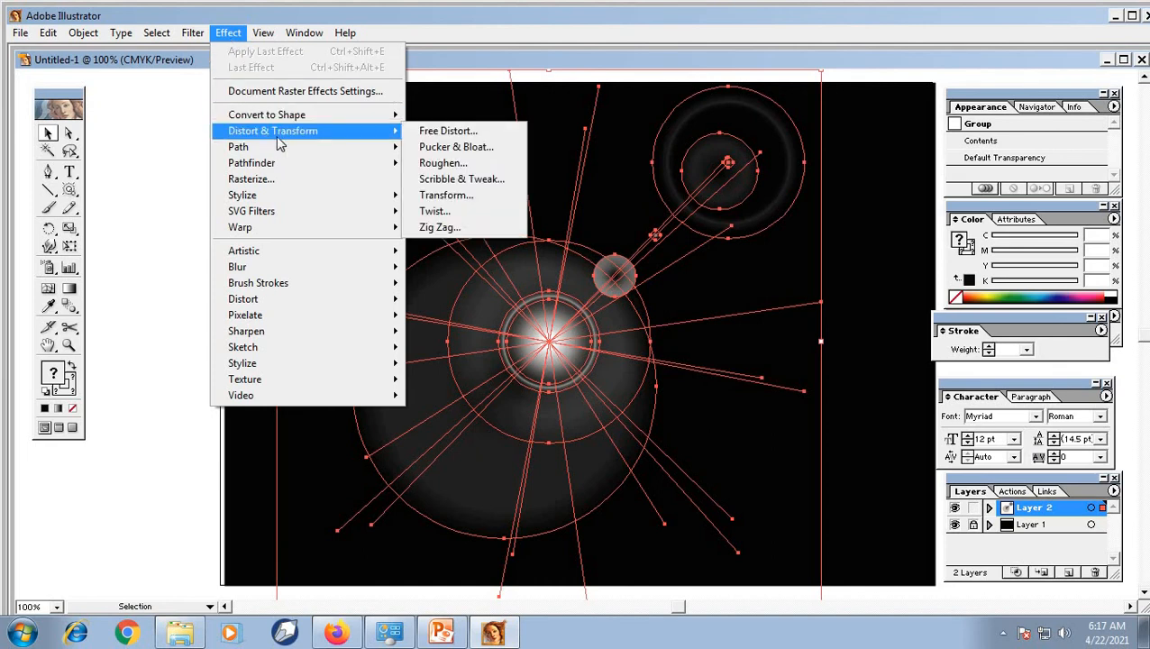
pyautogui.click(463, 199)
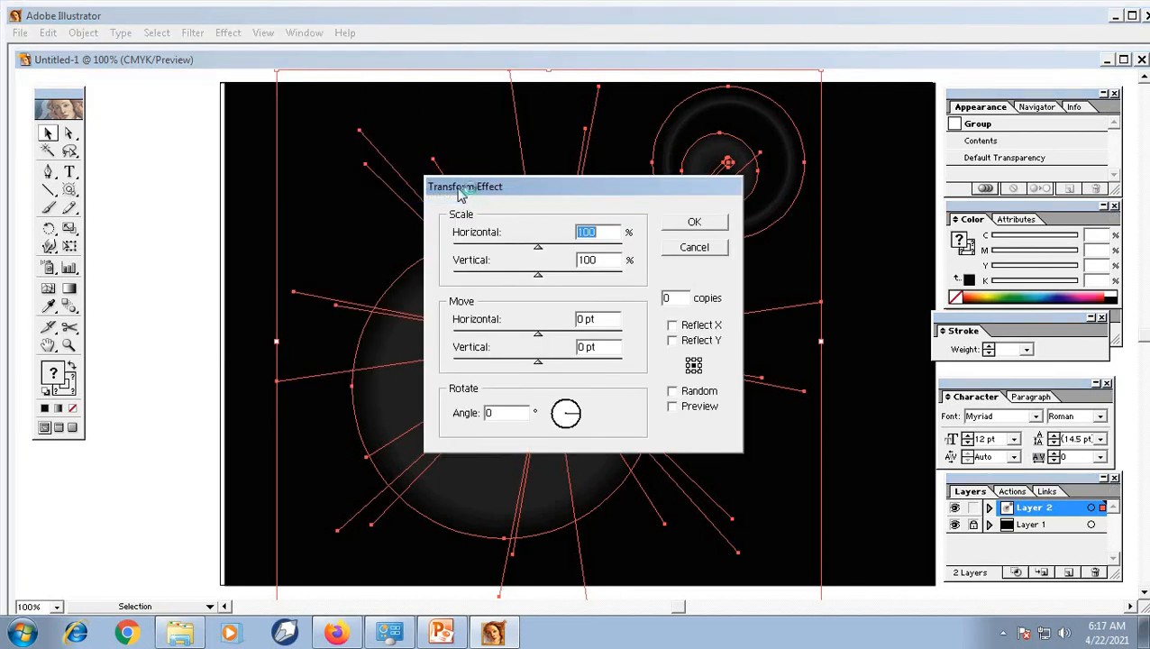
pyautogui.click(674, 409)
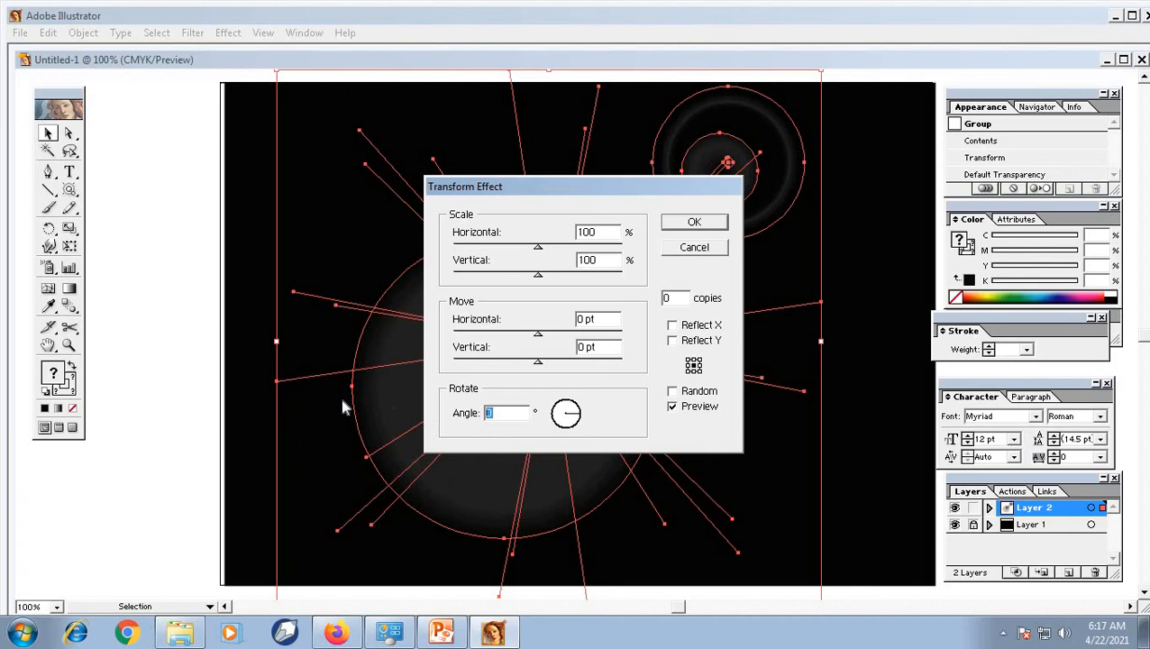
pyautogui.write('30')
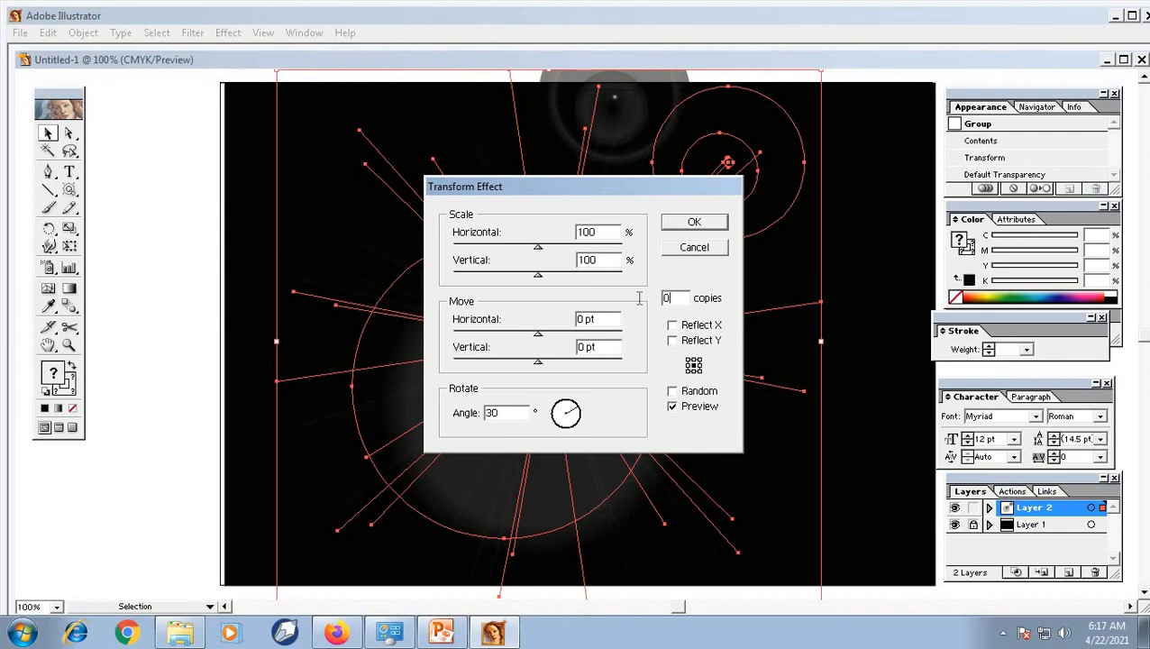
pyautogui.hotkey('shift', 'Home')
pyautogui.write('3')
pyautogui.moveTo(509, 187); pyautogui.dragTo(1089, 160)
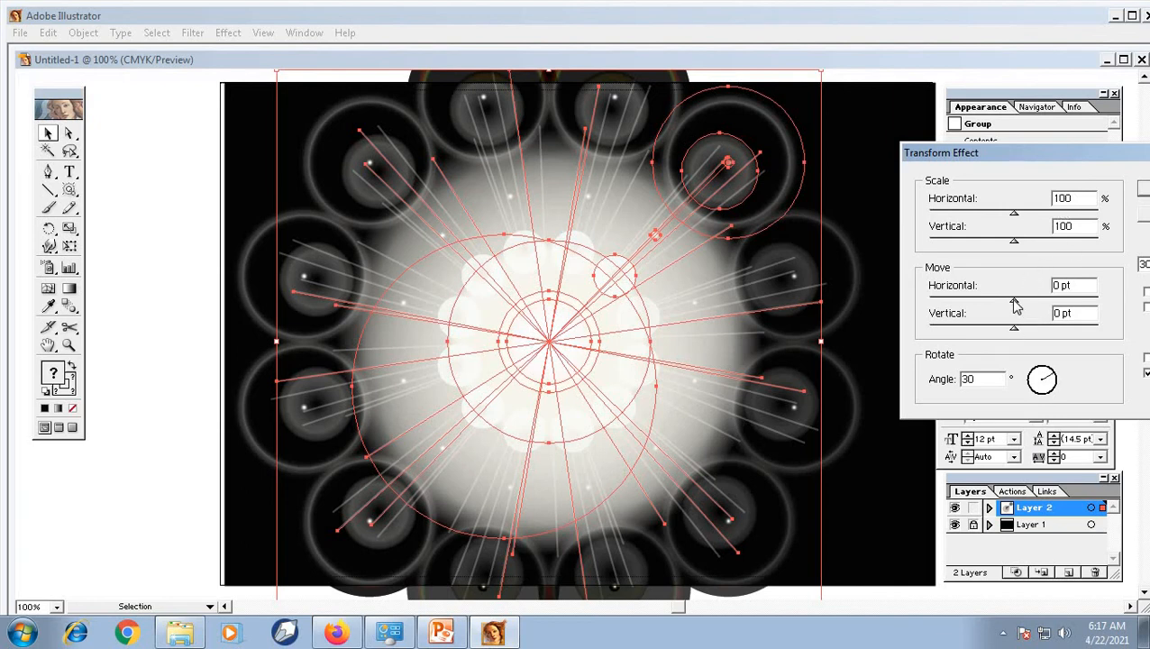
# Set the Transform effect's horizontal move to 35 pt and vertical move to -48 pt, apply it, and deselect the artwork.
pyautogui.moveTo(1015, 307); pyautogui.dragTo(1004, 308)
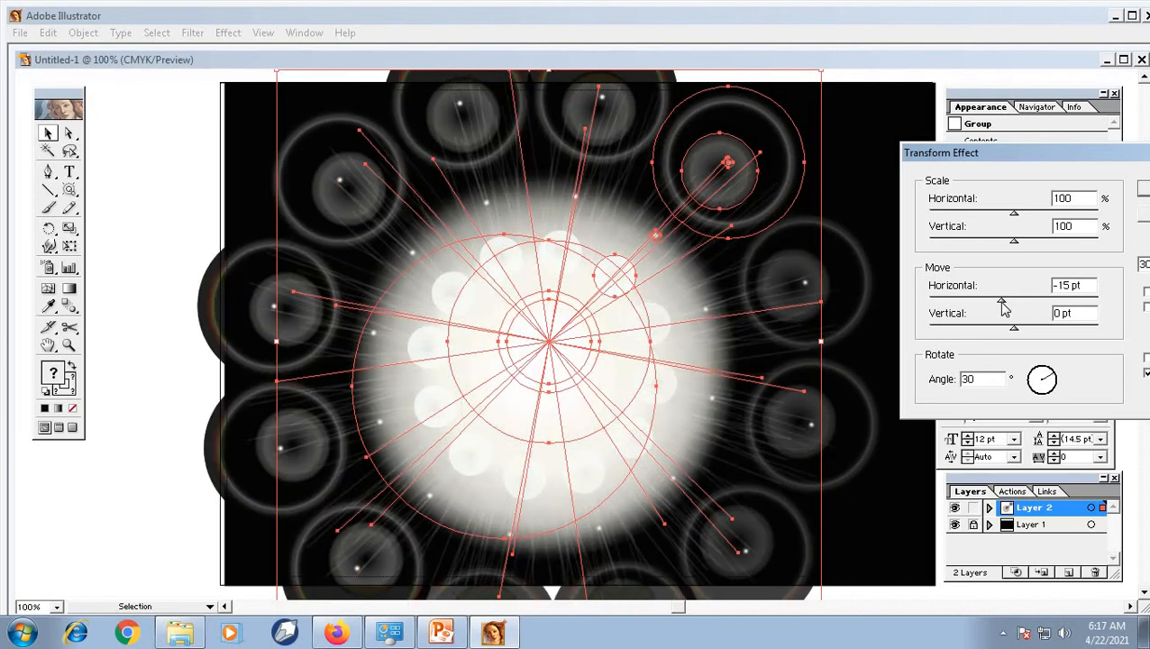
pyautogui.moveTo(1004, 308); pyautogui.dragTo(980, 308)
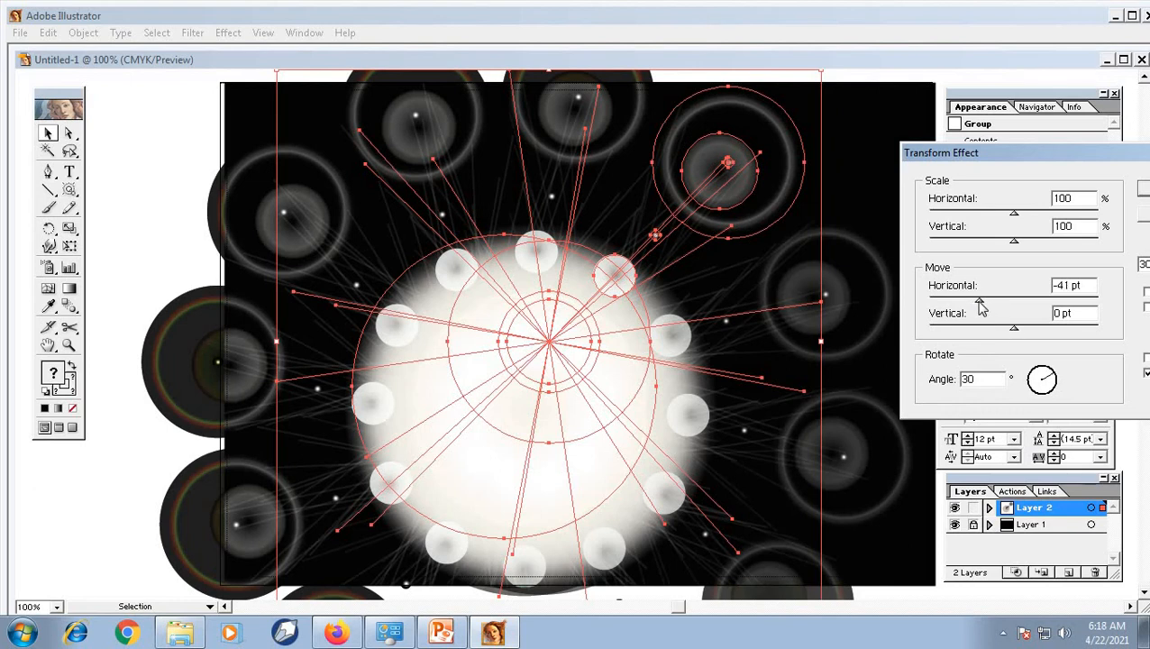
pyautogui.moveTo(980, 306); pyautogui.dragTo(1042, 307)
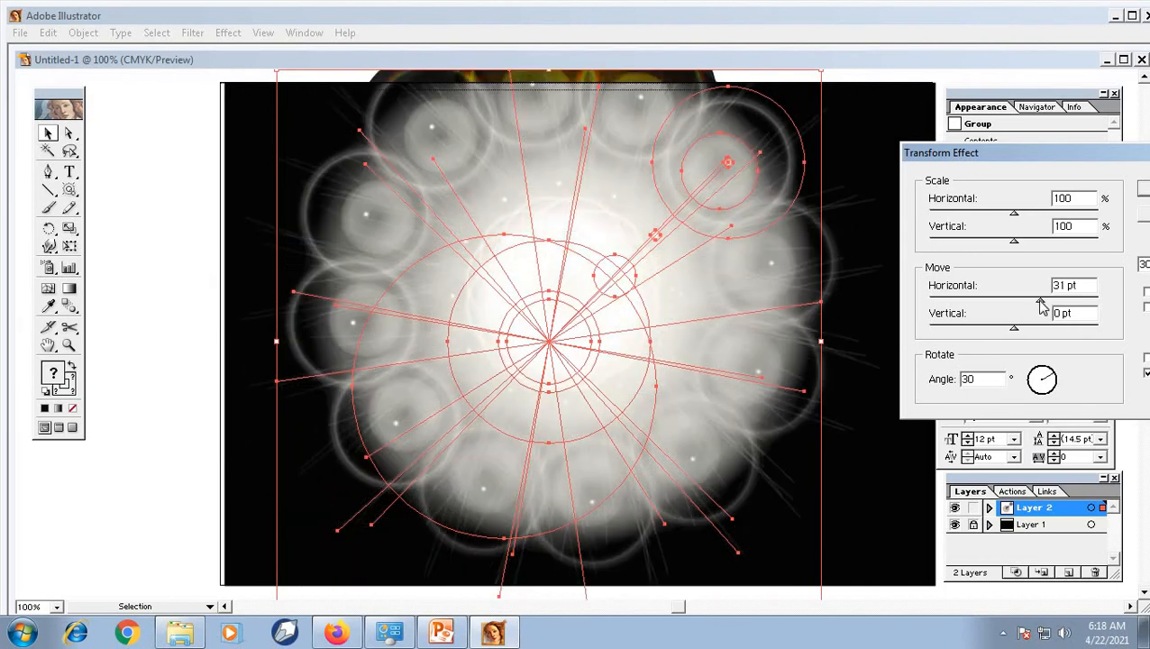
pyautogui.moveTo(1041, 307); pyautogui.dragTo(975, 333)
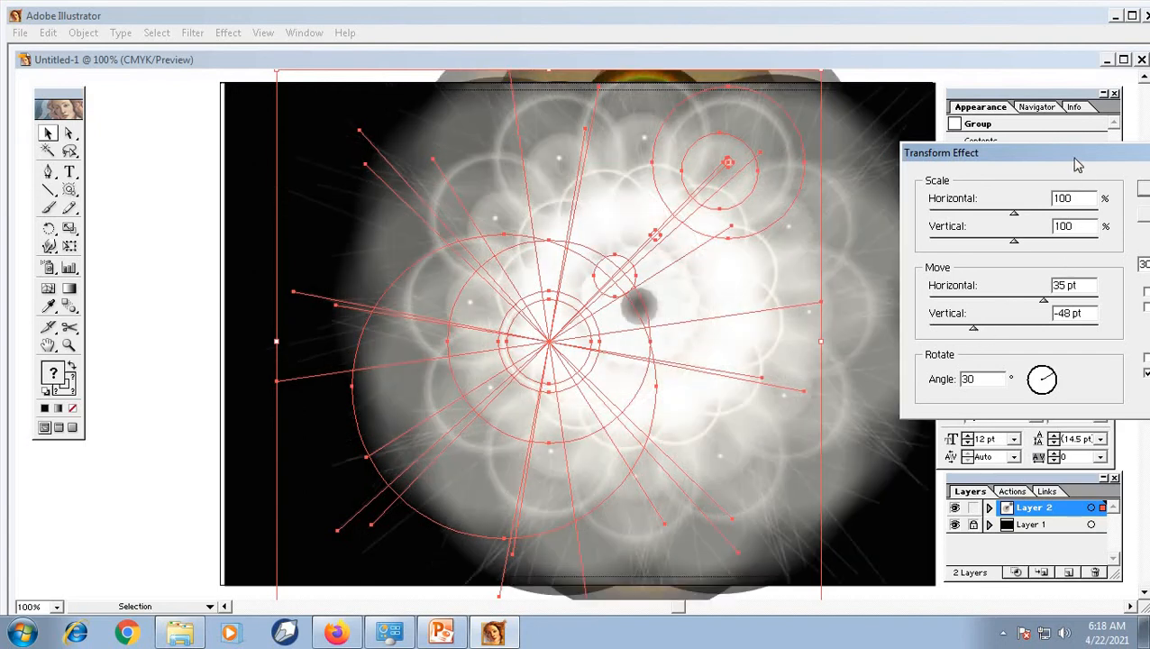
pyautogui.moveTo(1104, 163); pyautogui.dragTo(771, 142)
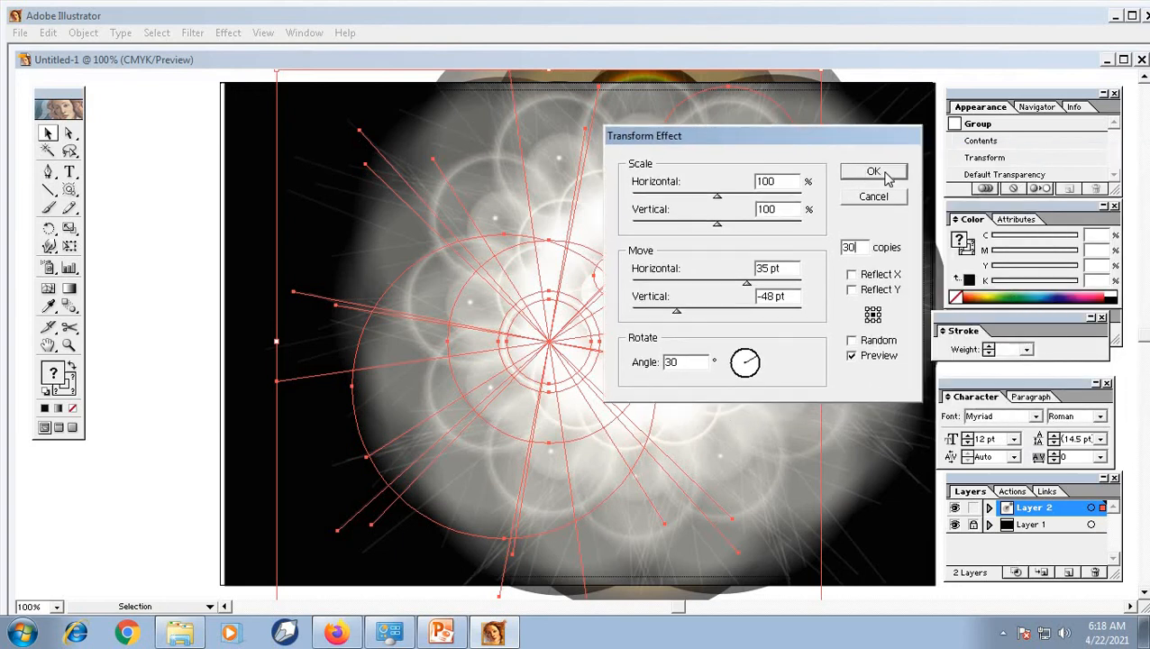
pyautogui.click(881, 175)
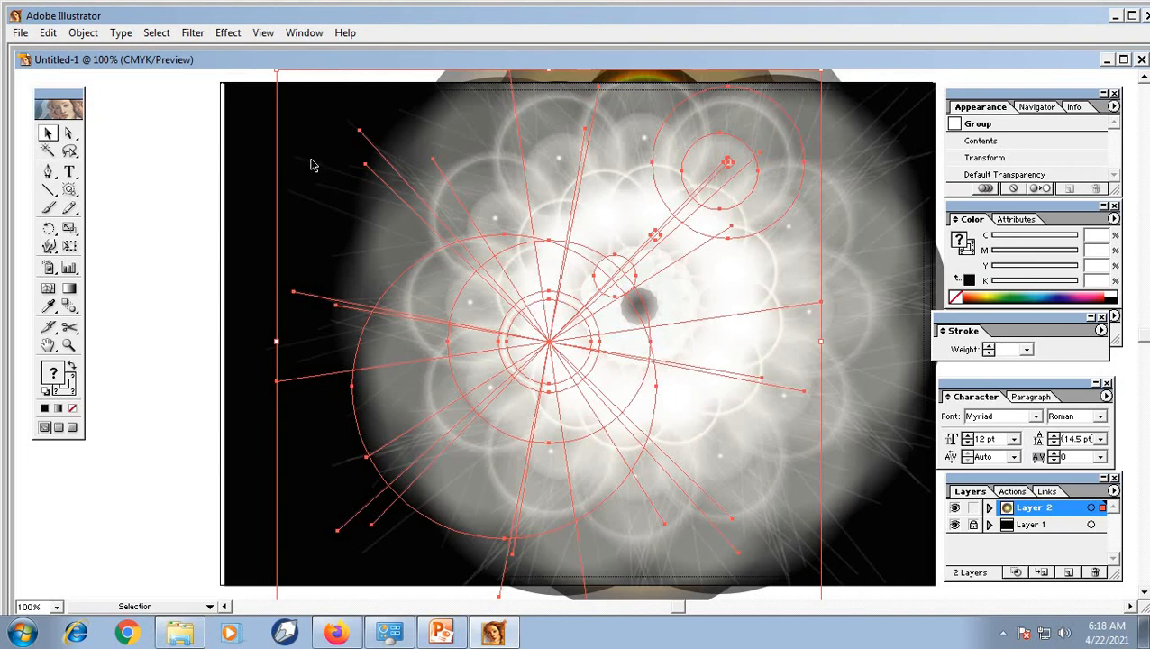
pyautogui.click(70, 133)
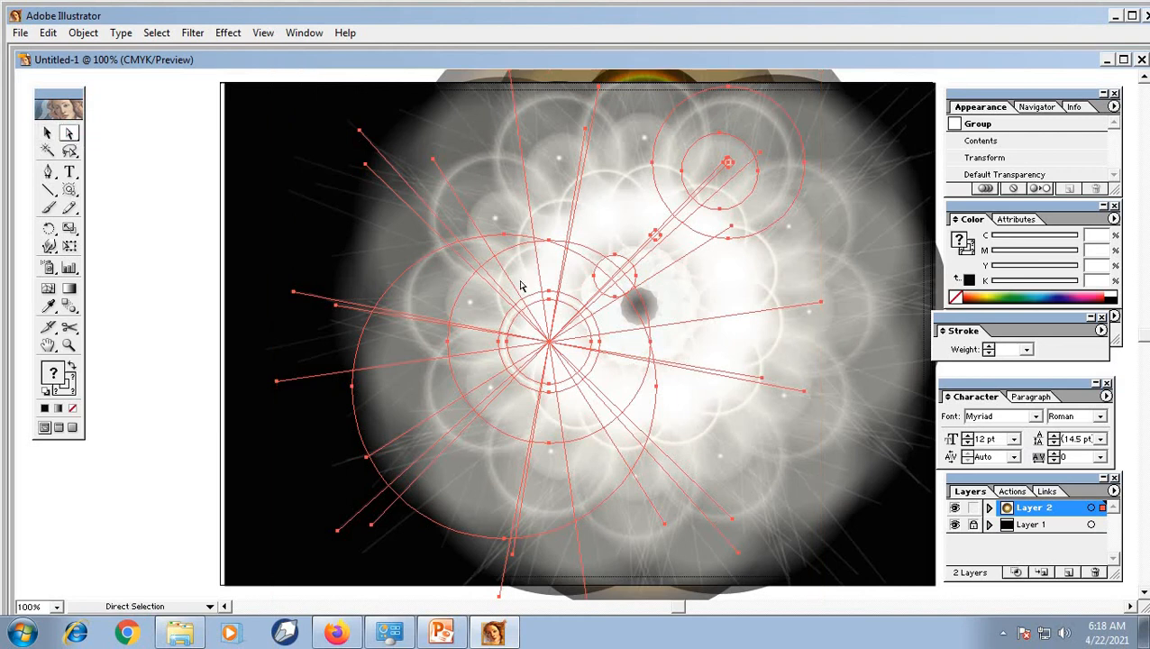
pyautogui.click(275, 166)
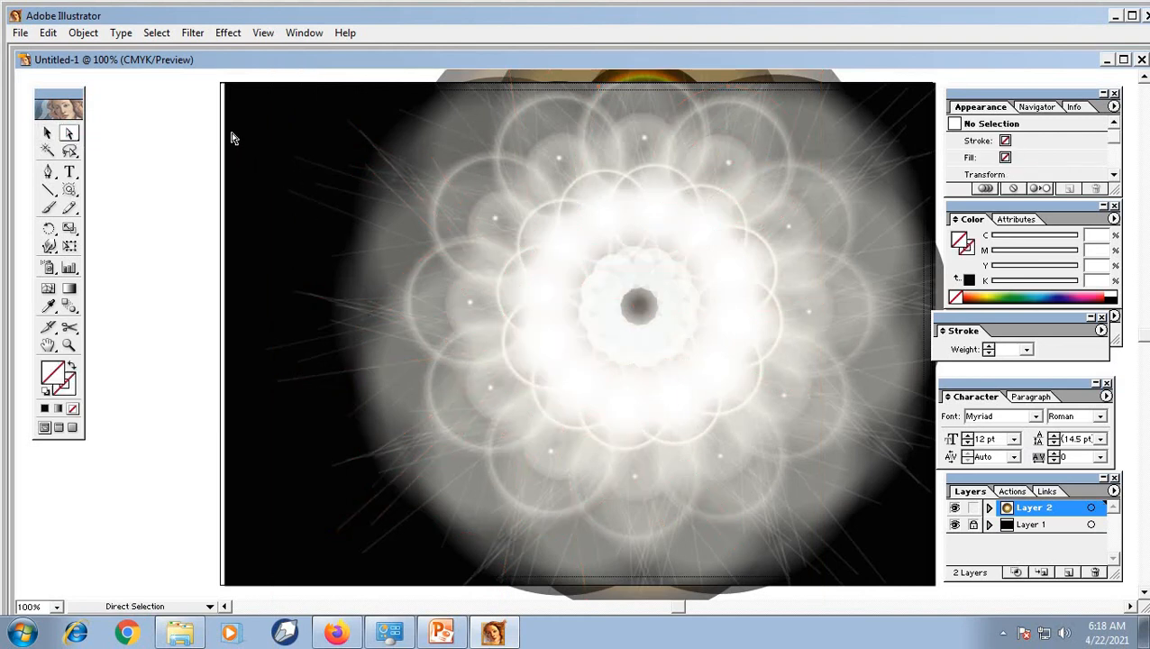
# Unlock Layer 1, delete Layer 2 with its flare artwork, and delete the black background.
pyautogui.click(973, 524)
pyautogui.click(1093, 574)
pyautogui.click(541, 422)
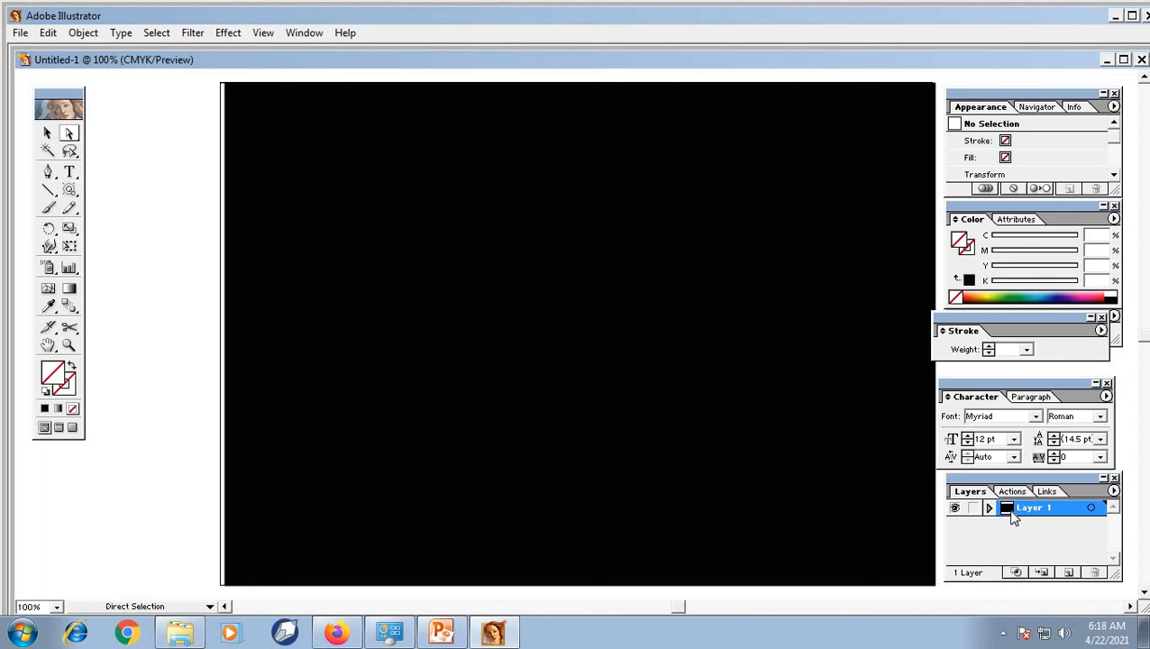
pyautogui.click(374, 275)
pyautogui.press('Delete')
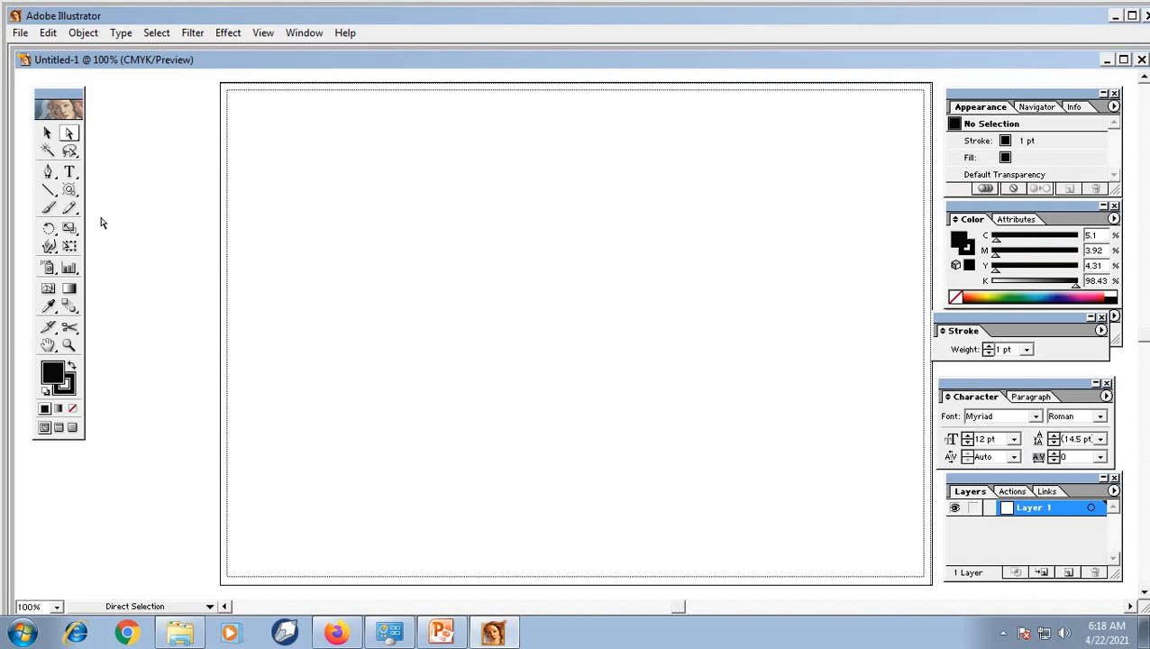
# Try to draw a small flare with its rings extending rightward on the empty white artboard.
pyautogui.click(70, 190)
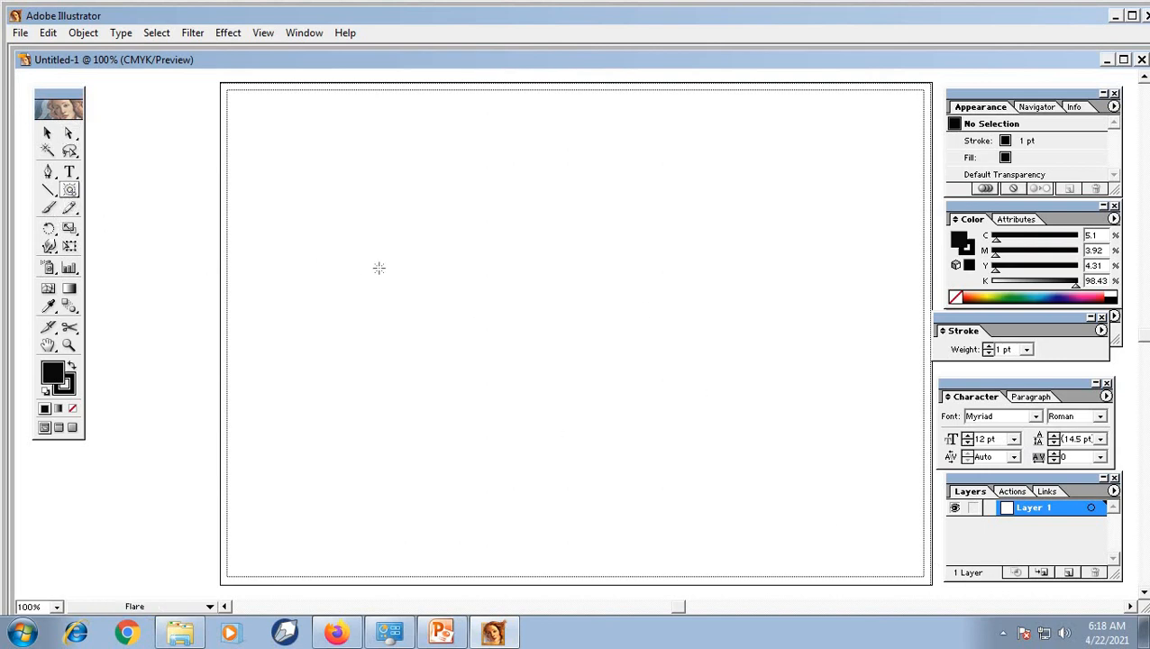
pyautogui.moveTo(378, 267); pyautogui.dragTo(399, 287)
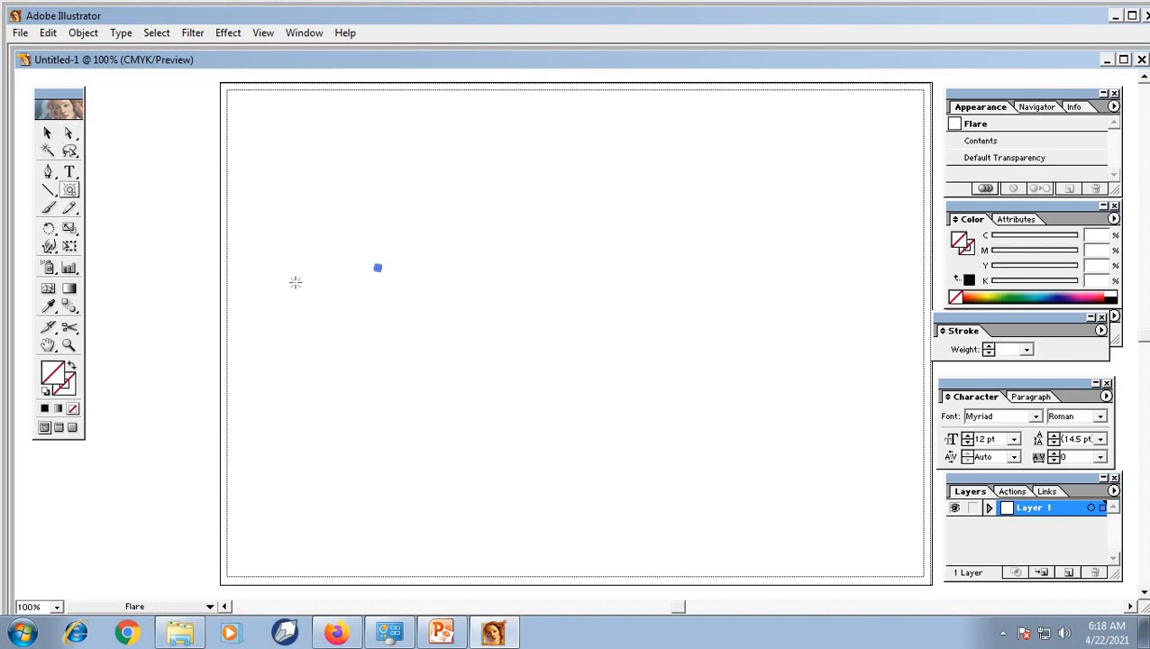
pyautogui.click(612, 301)
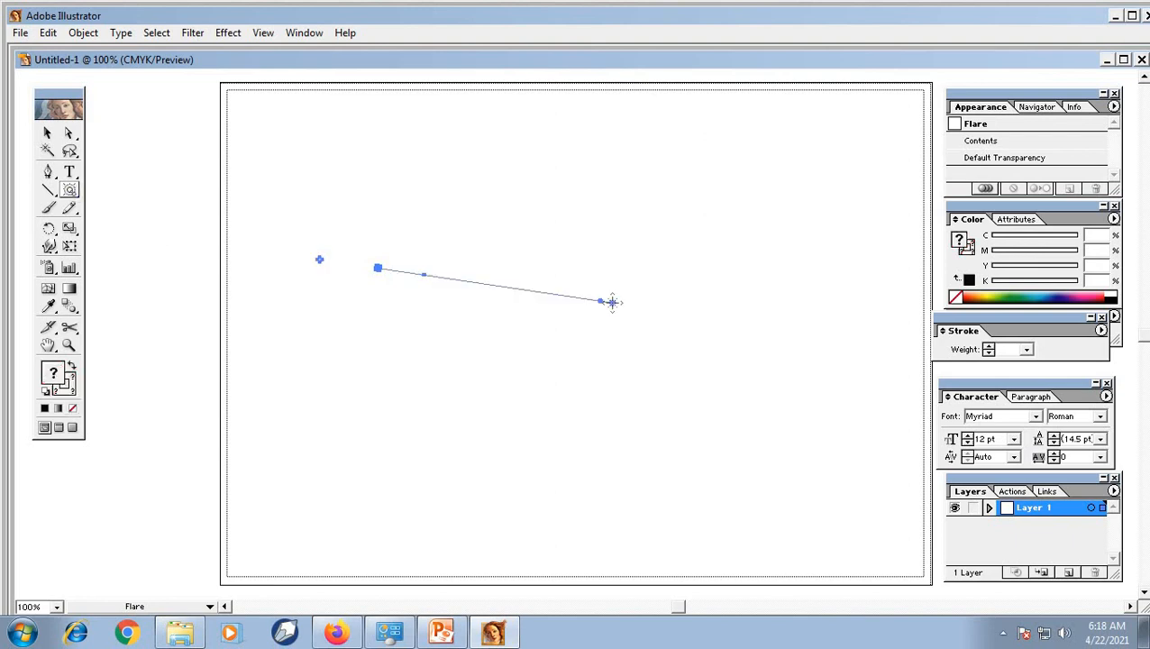
pyautogui.hotkey('ctrl', 'shift', 'a')
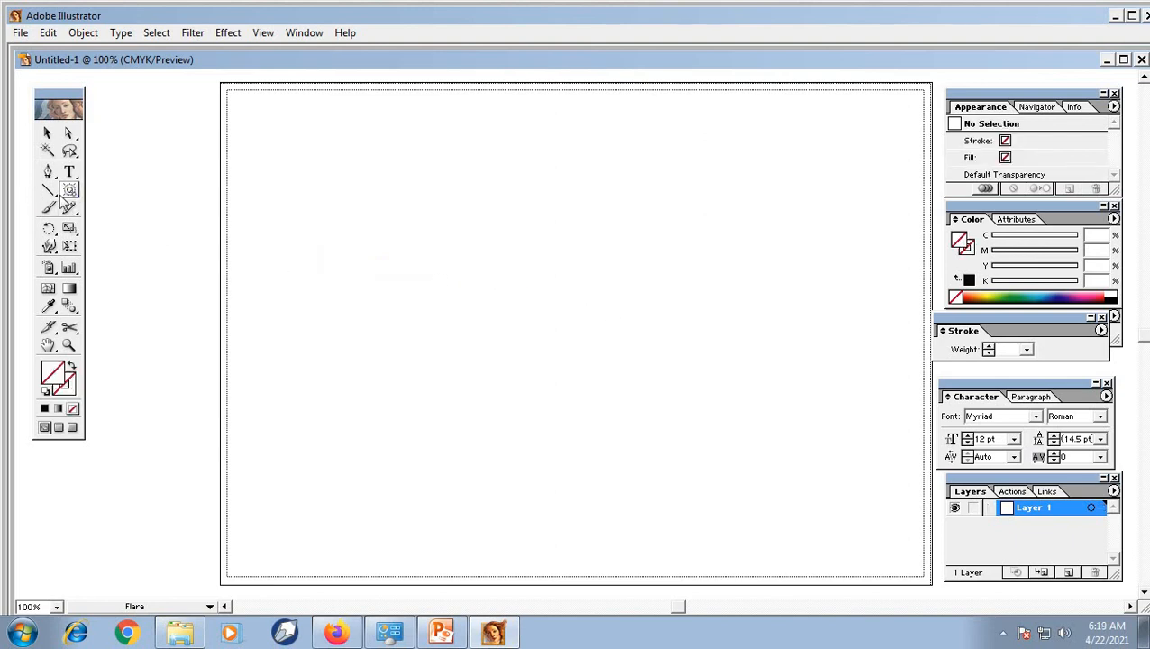
pyautogui.click(20, 33)
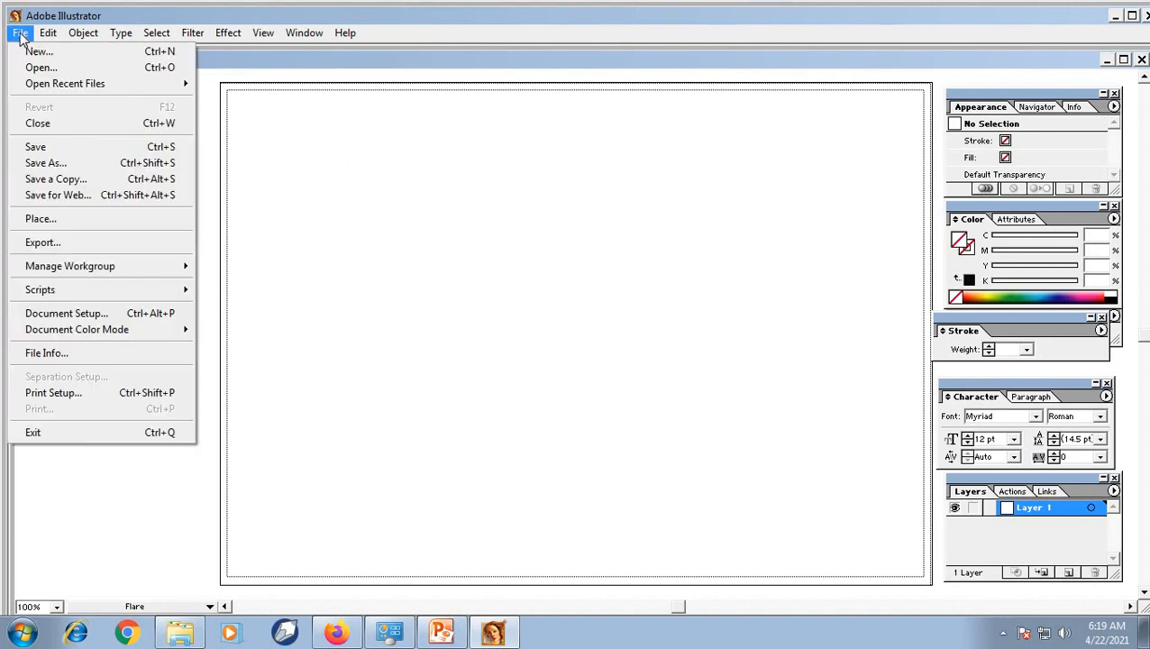
pyautogui.click(36, 49)
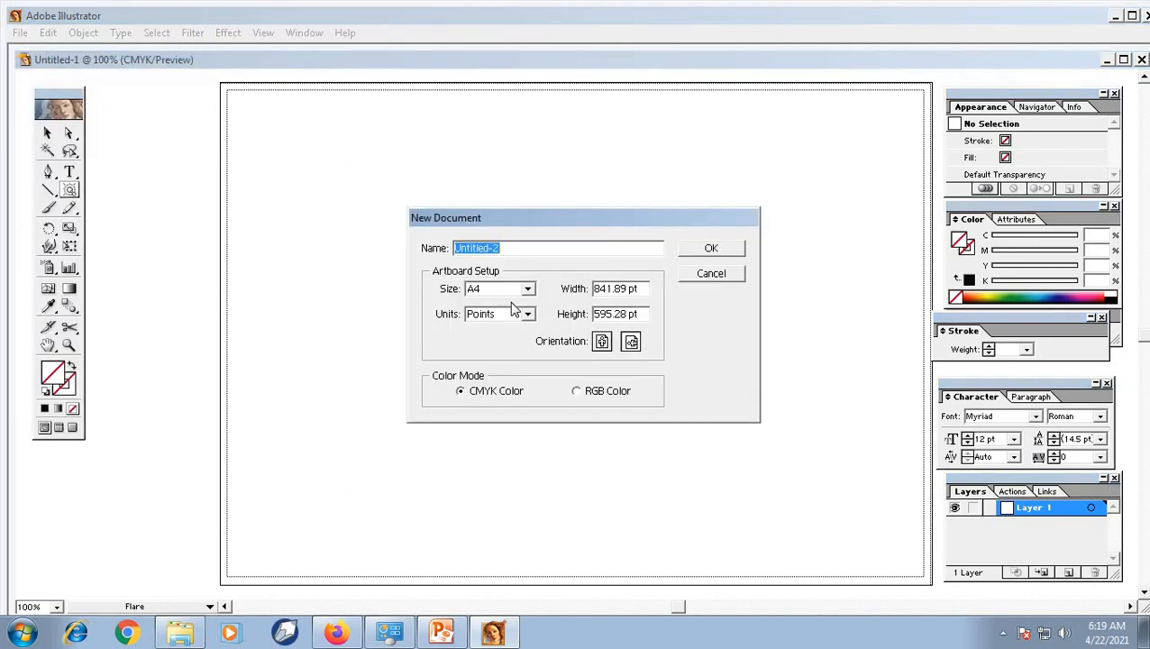
pyautogui.click(727, 278)
# Quit Adobe Illustrator without saving Untitled-1 and start Adobe Illustrator 10 again.
pyautogui.click(1146, 18)
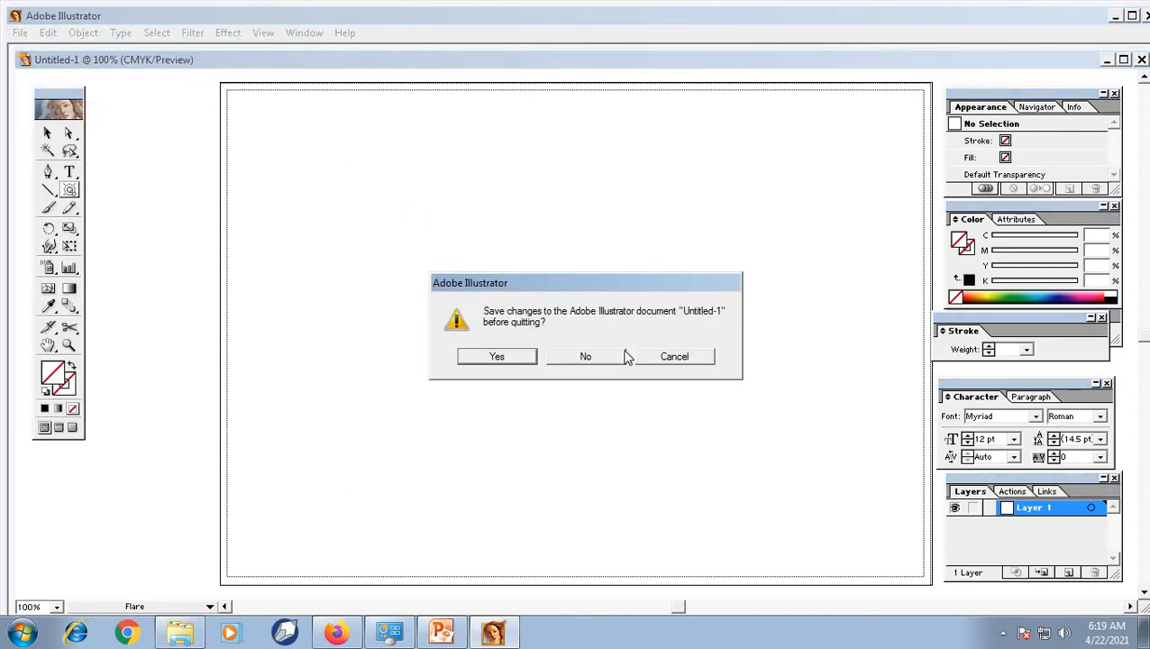
pyautogui.click(586, 357)
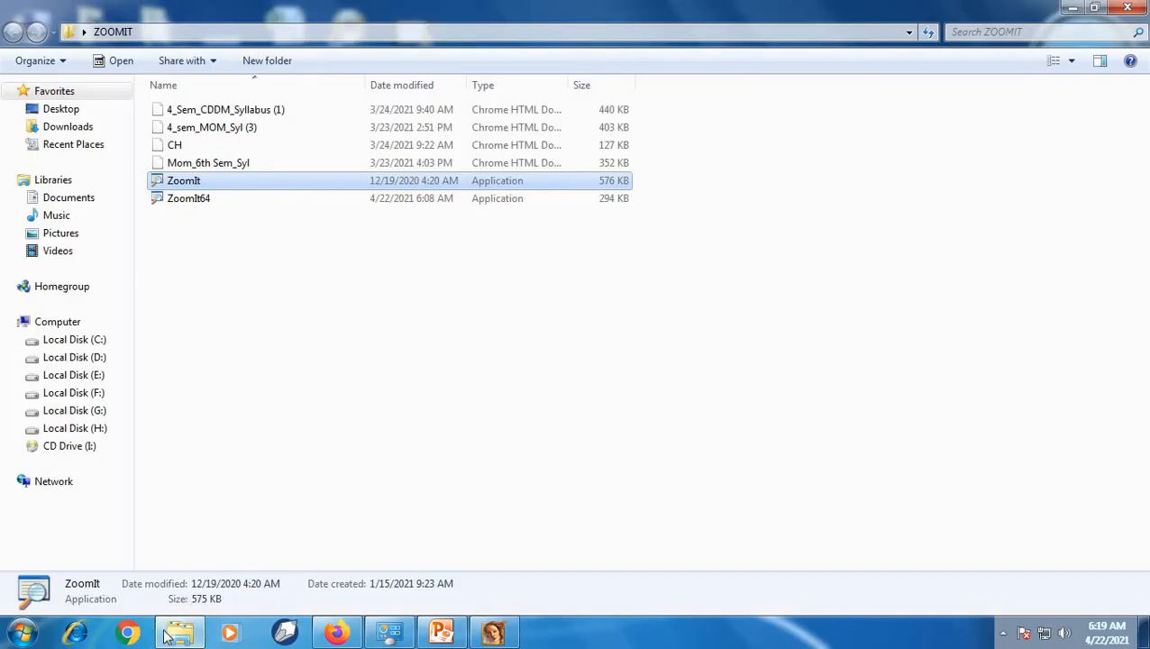
pyautogui.click(22, 632)
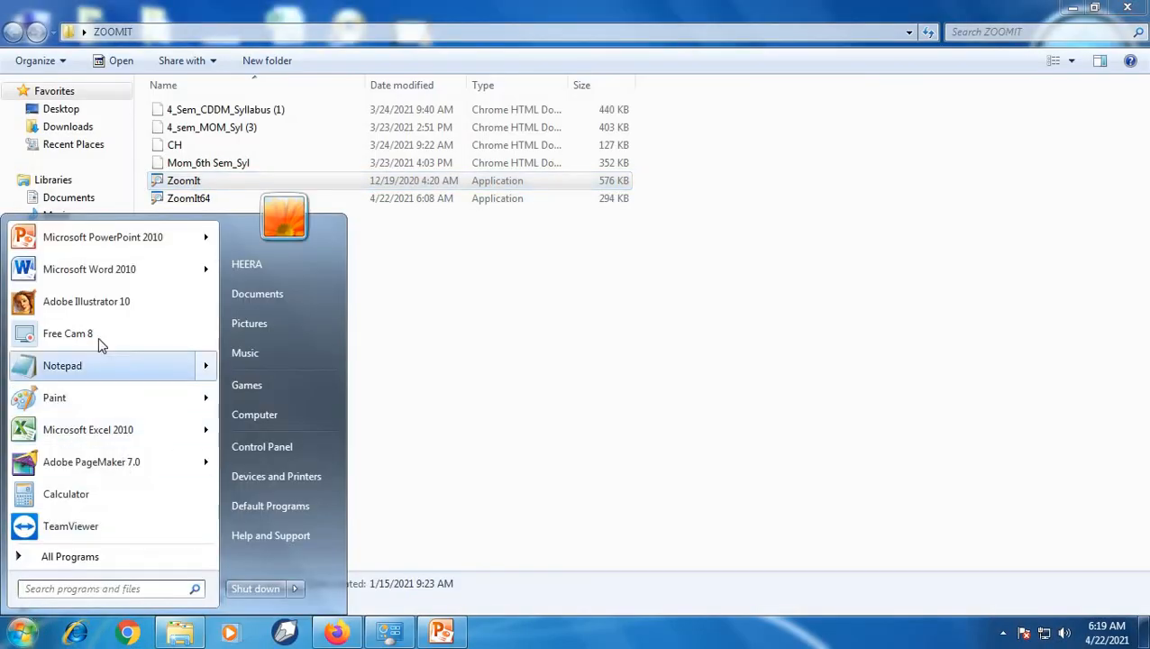
pyautogui.click(106, 301)
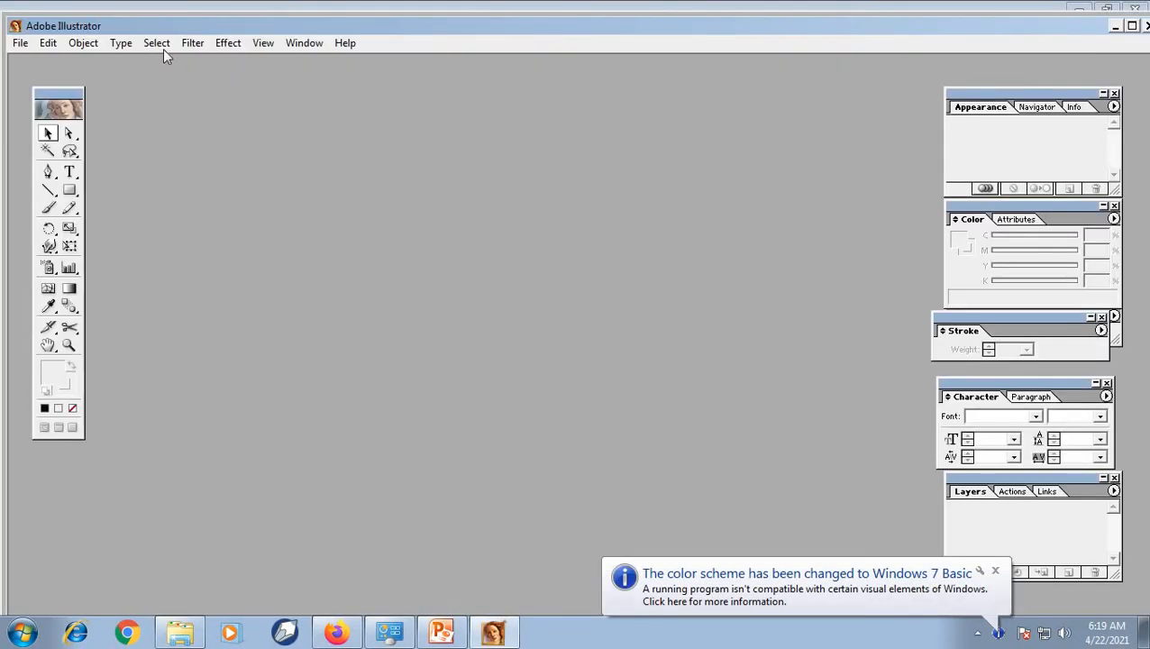
# Create a new blank document with the default settings.
pyautogui.click(20, 43)
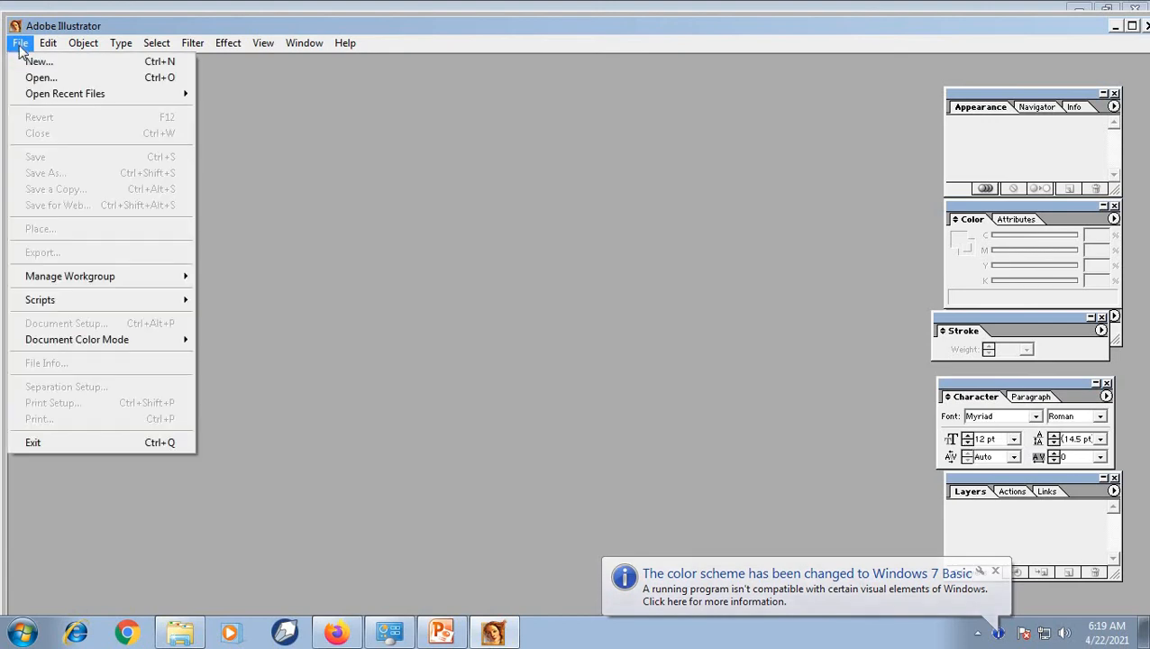
pyautogui.click(31, 61)
pyautogui.click(714, 259)
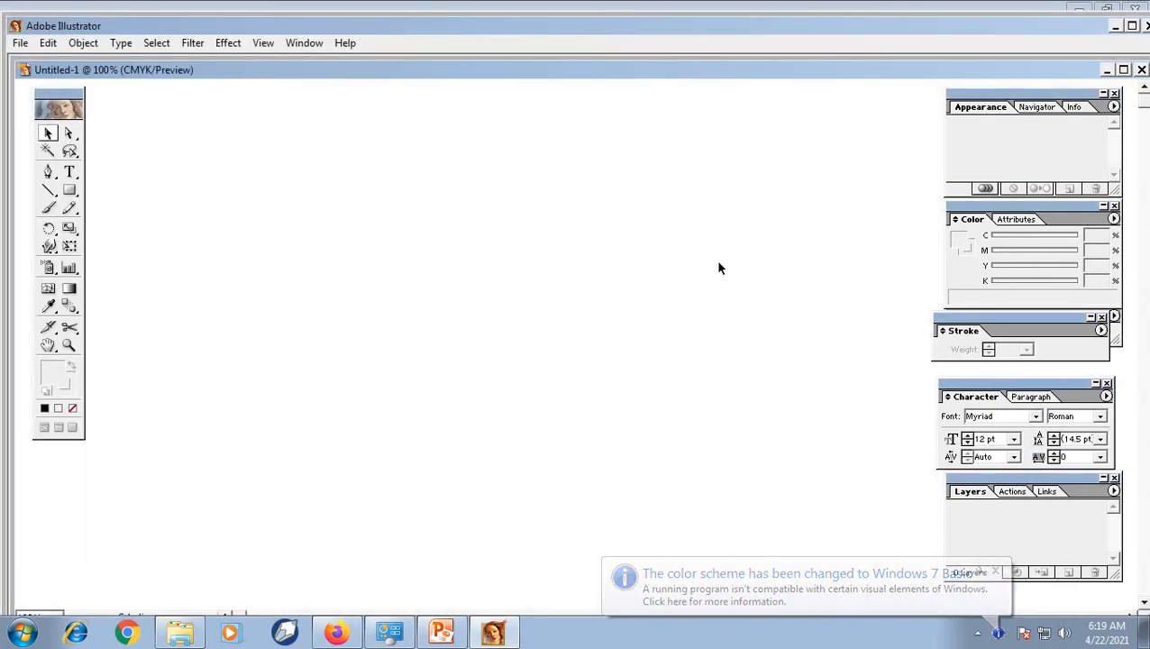
# Create a flare with a 50 pt center diameter, 15 rays and 10 rings, and move it near the artboard's center.
pyautogui.click(69, 190)
pyautogui.moveTo(79, 196); pyautogui.dragTo(192, 193)
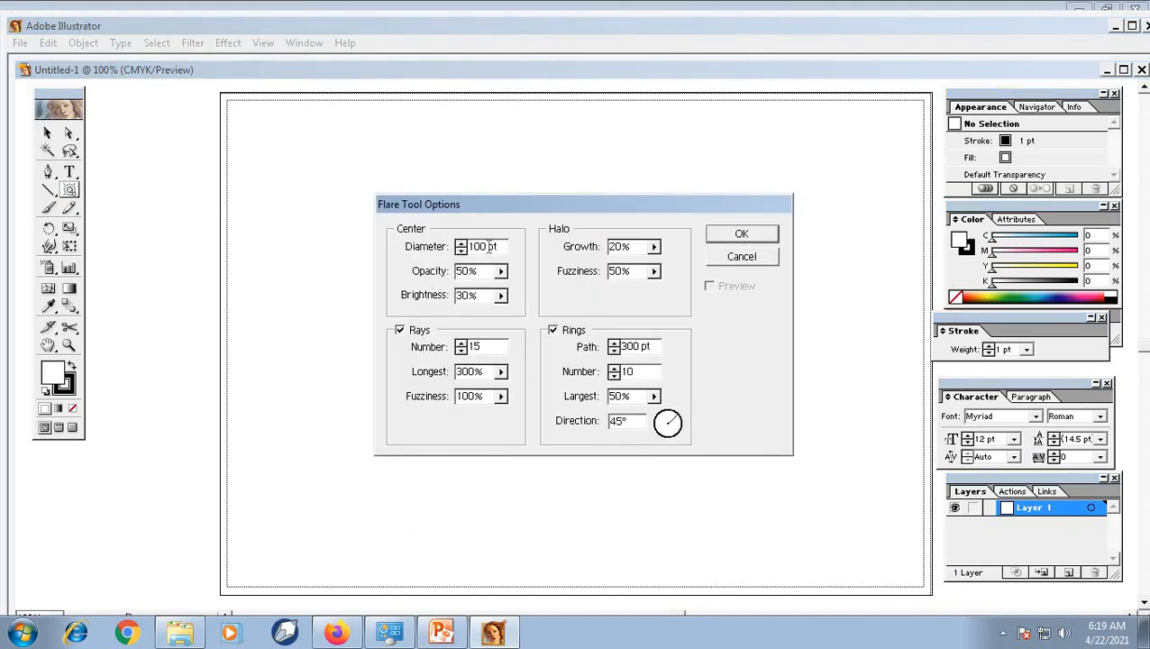
pyautogui.moveTo(485, 246); pyautogui.dragTo(369, 252)
pyautogui.write('50')
pyautogui.click(742, 236)
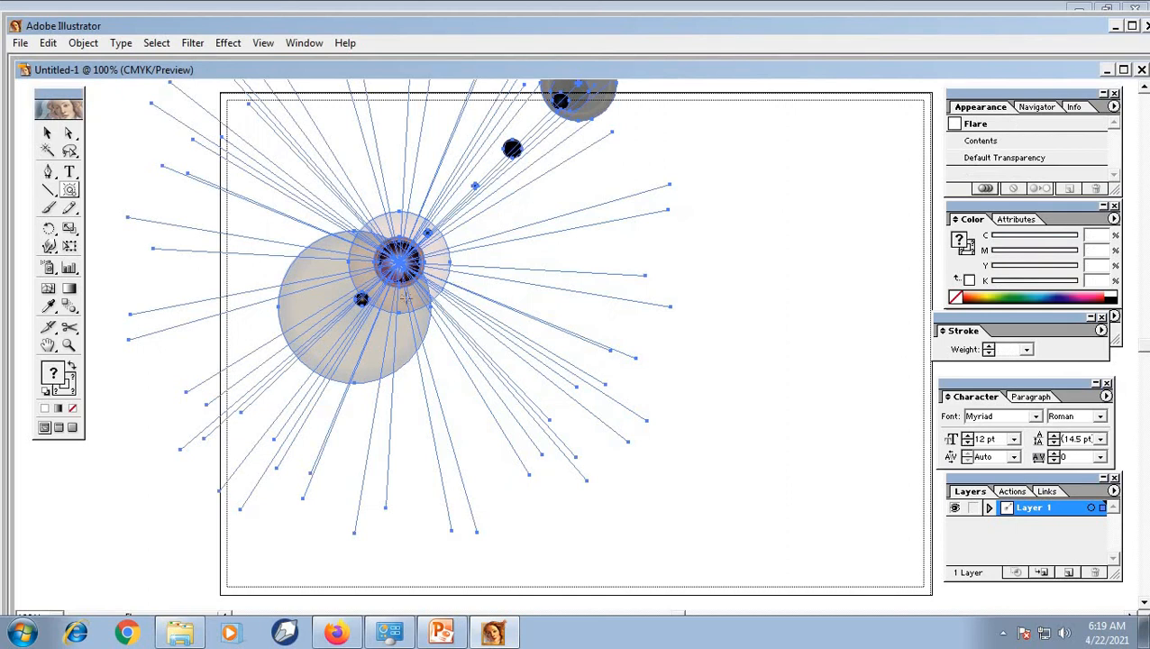
pyautogui.click(48, 132)
pyautogui.moveTo(399, 317); pyautogui.dragTo(528, 390)
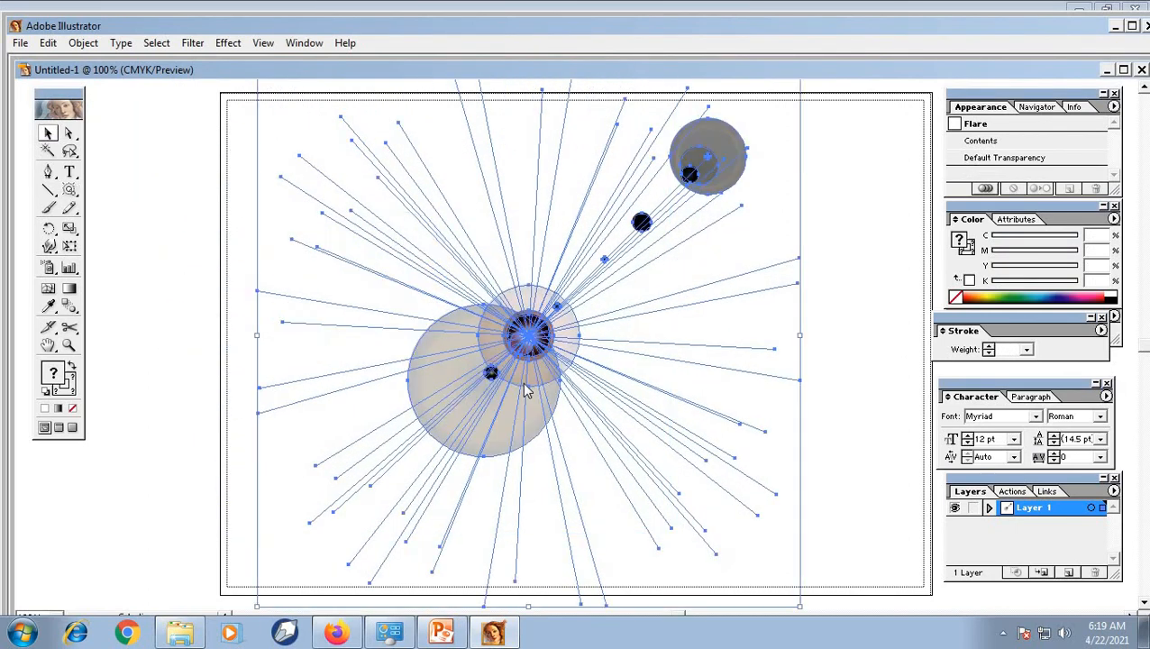
# Shift the flare slightly down and to the right on the artboard, and deselect it.
pyautogui.click(845, 341)
pyautogui.moveTo(772, 343); pyautogui.dragTo(780, 356)
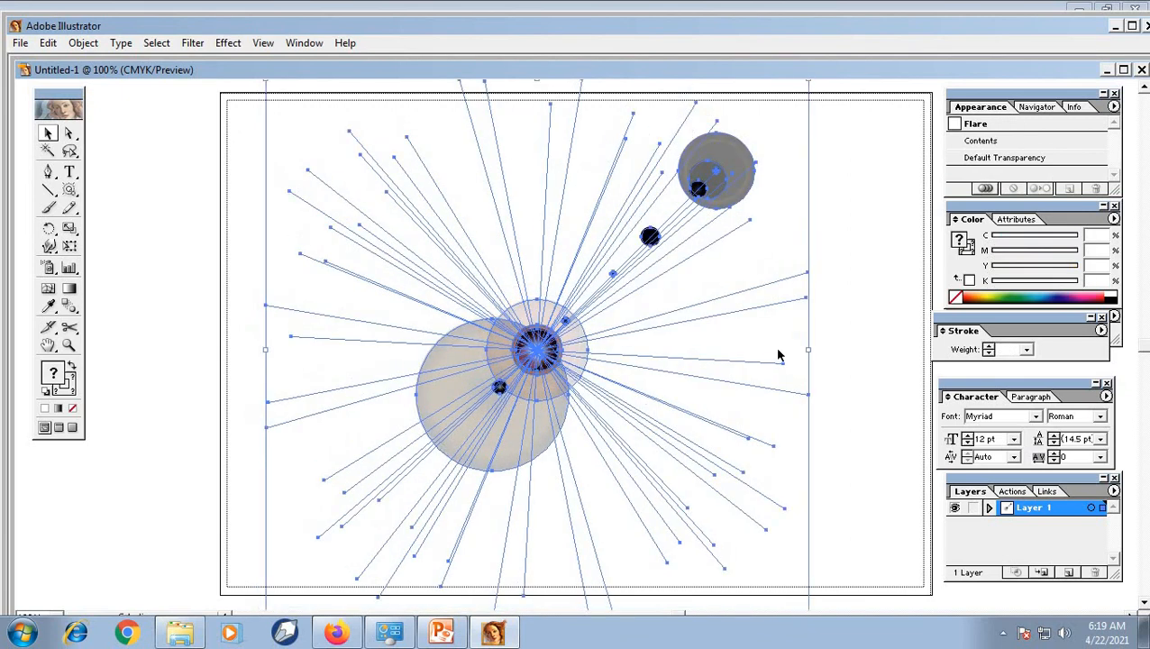
pyautogui.click(845, 318)
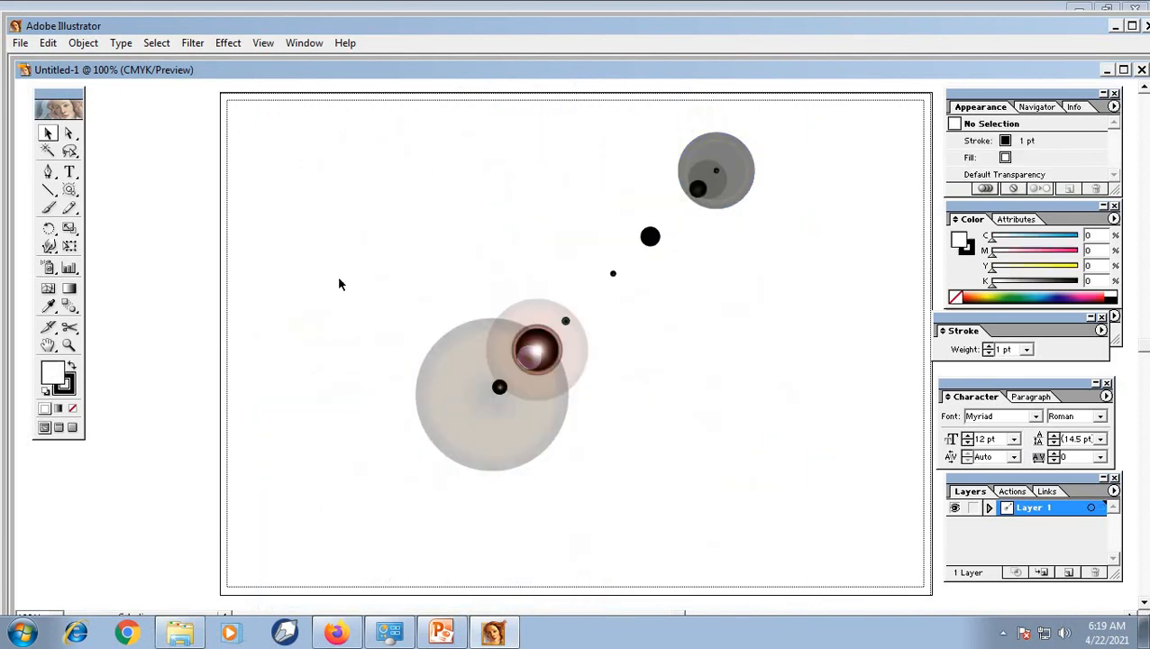
# Expand the flare's object, fill and stroke, with its gradients expanded to 300 objects.
pyautogui.click(504, 350)
pyautogui.click(83, 43)
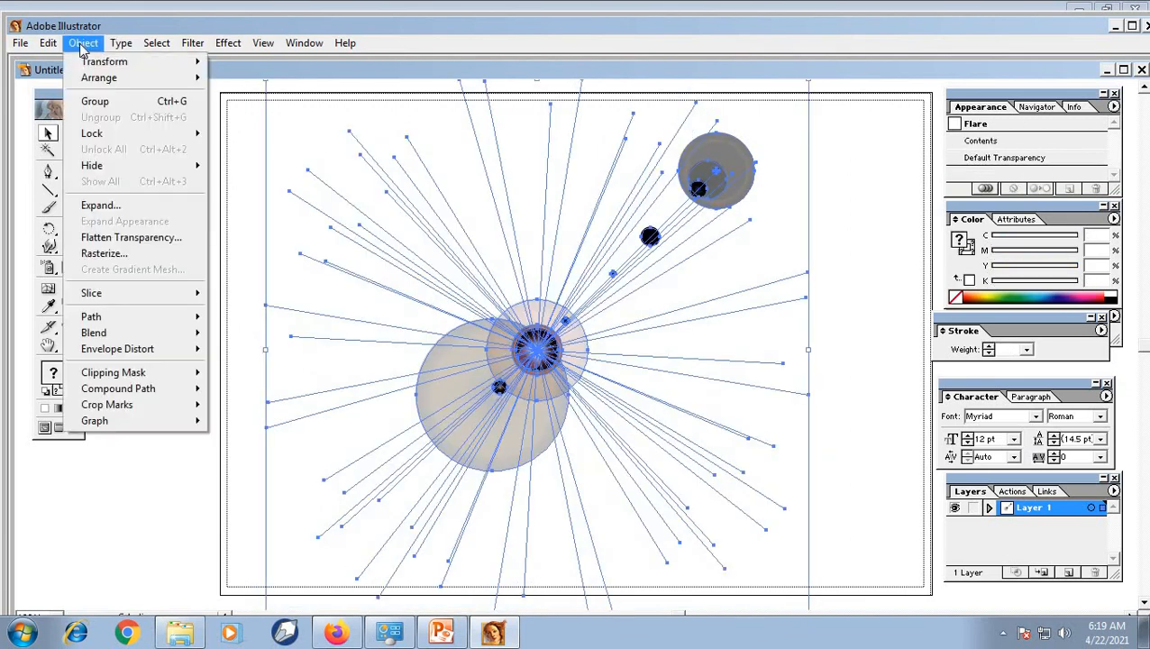
pyautogui.click(101, 205)
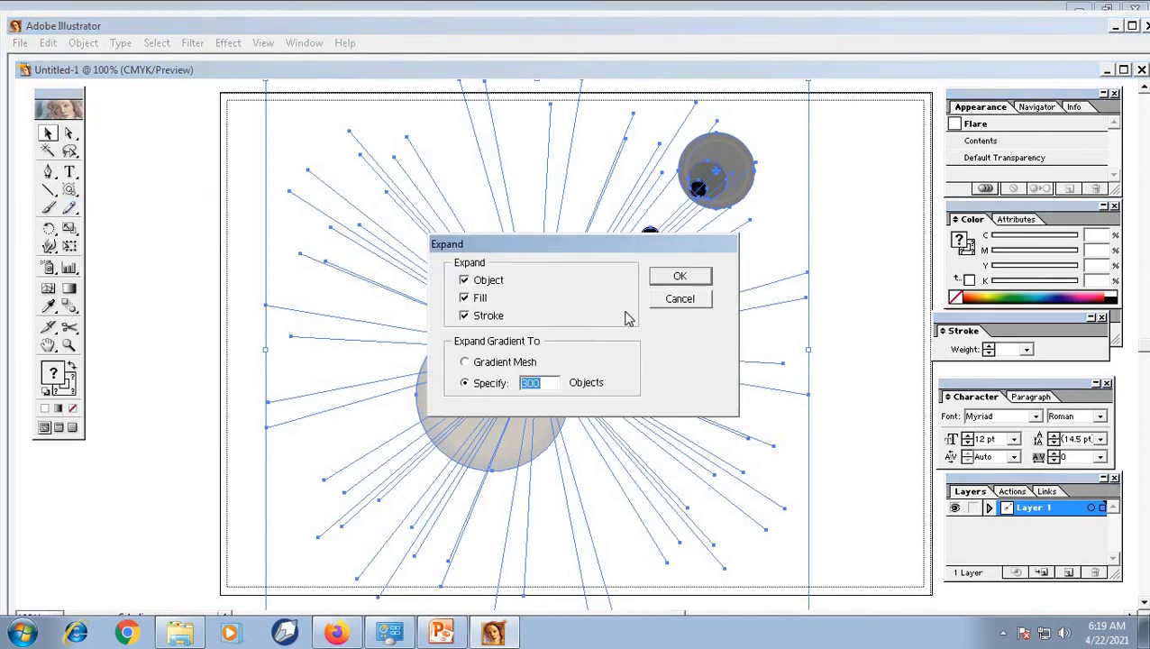
pyautogui.click(676, 276)
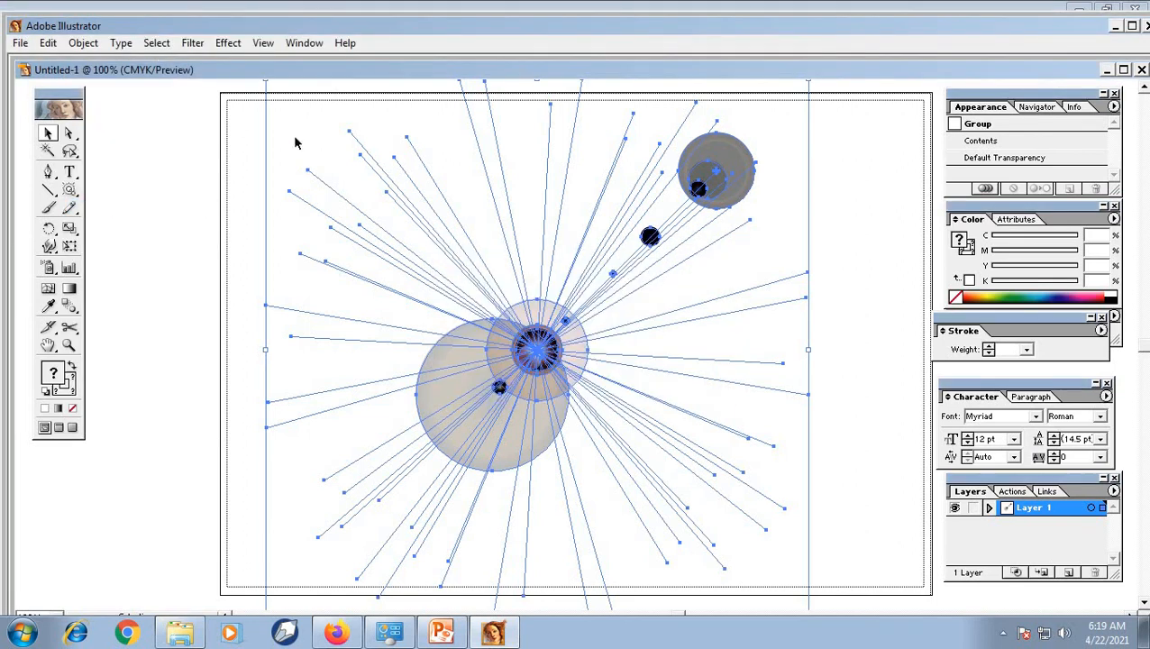
# Start a Transform effect on the expanded flare group with preview on, a 30° rotation and 30 copies.
pyautogui.click(228, 42)
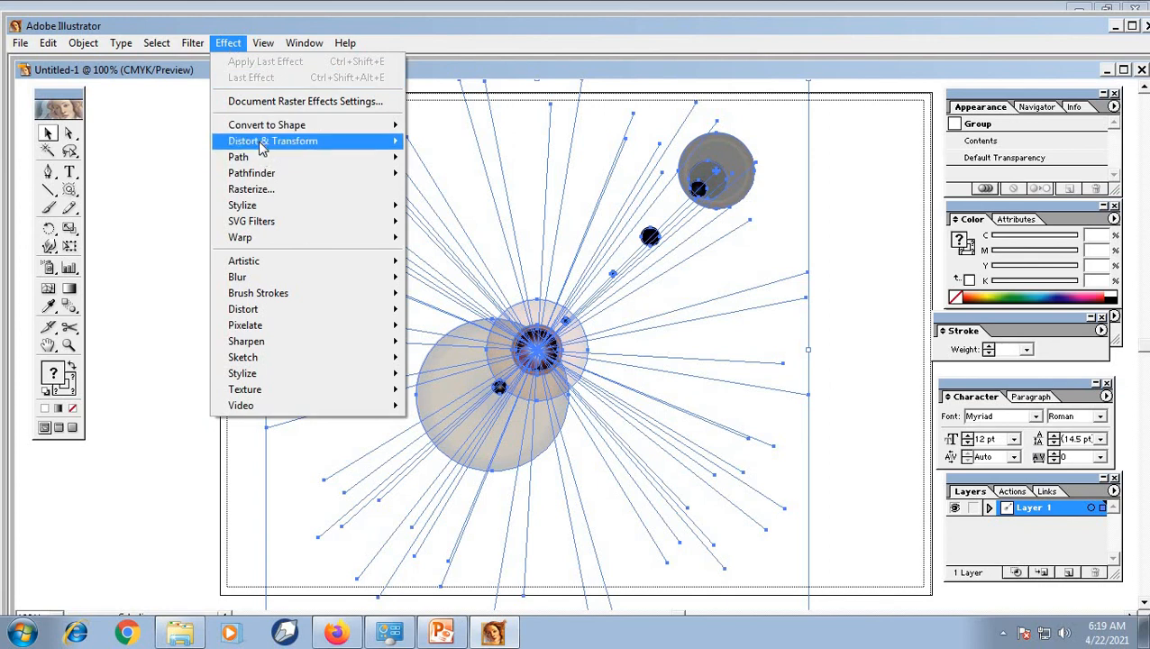
pyautogui.moveTo(262, 147)
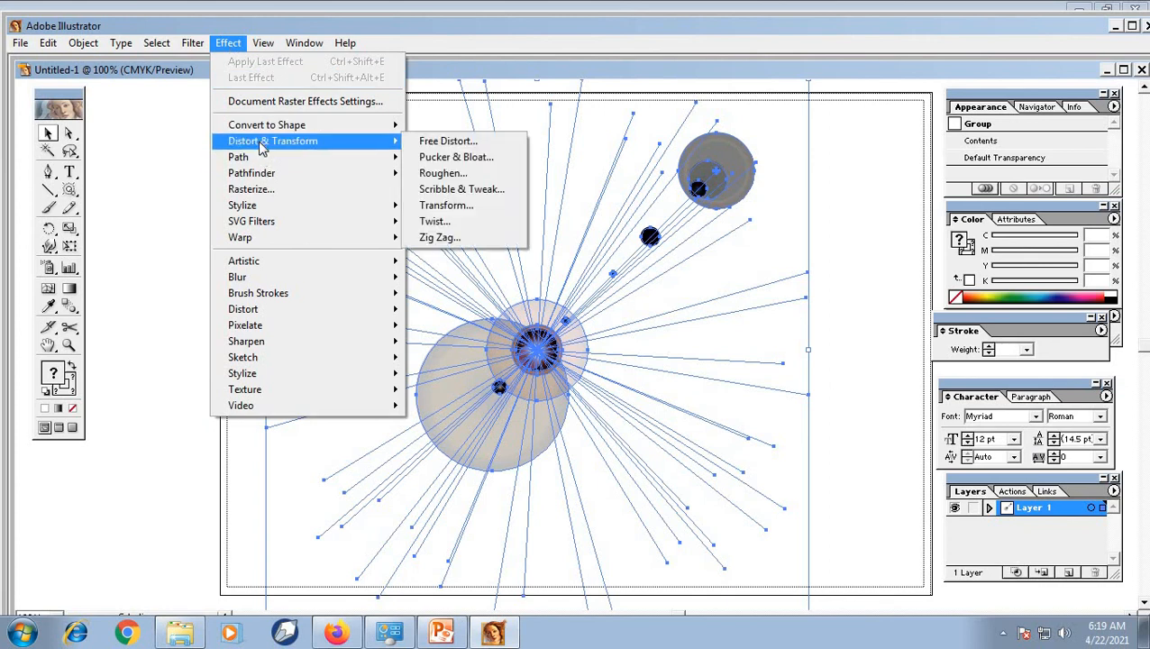
pyautogui.click(469, 207)
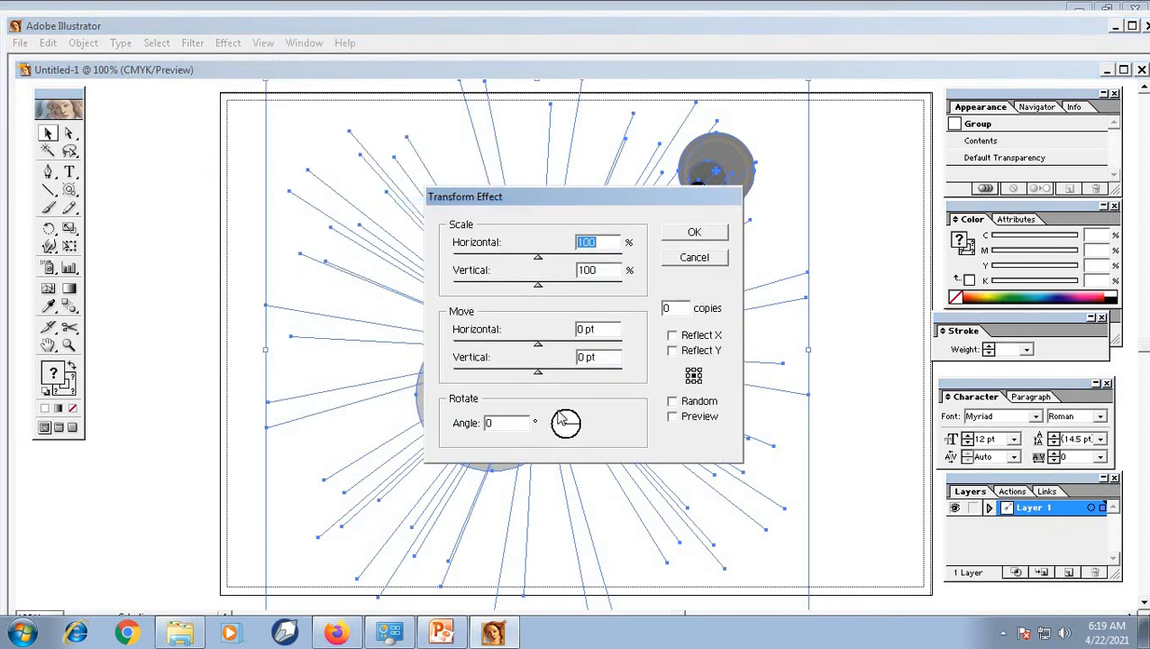
pyautogui.click(694, 417)
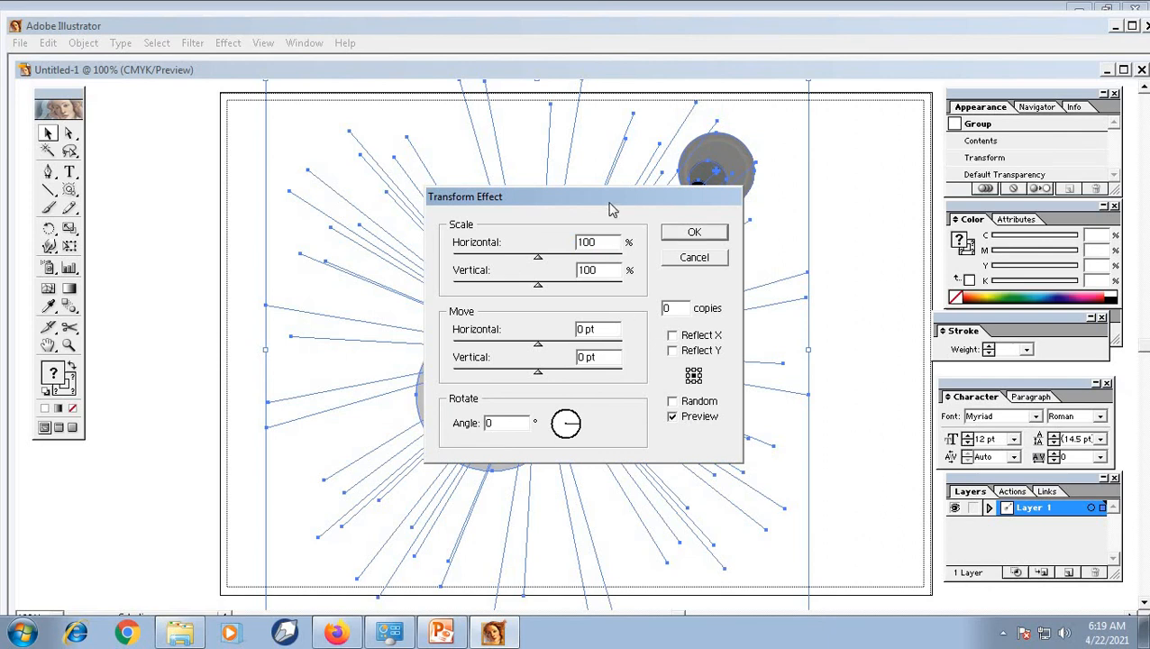
pyautogui.moveTo(610, 209); pyautogui.dragTo(997, 144)
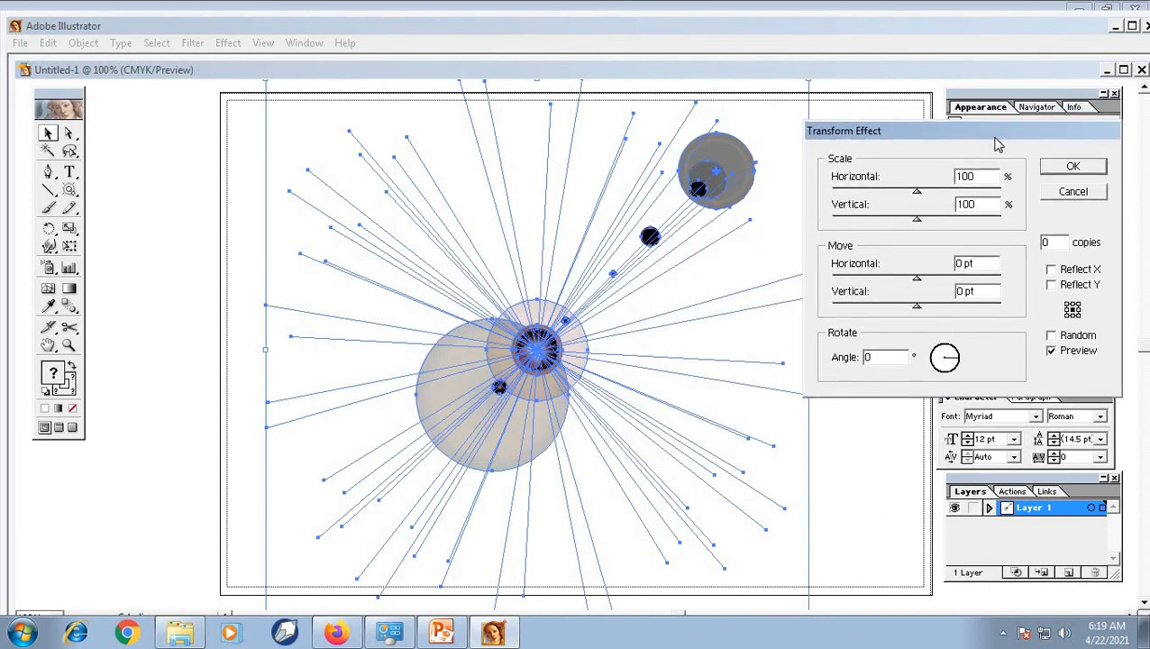
pyautogui.doubleClick(871, 358)
pyautogui.doubleClick(1048, 242)
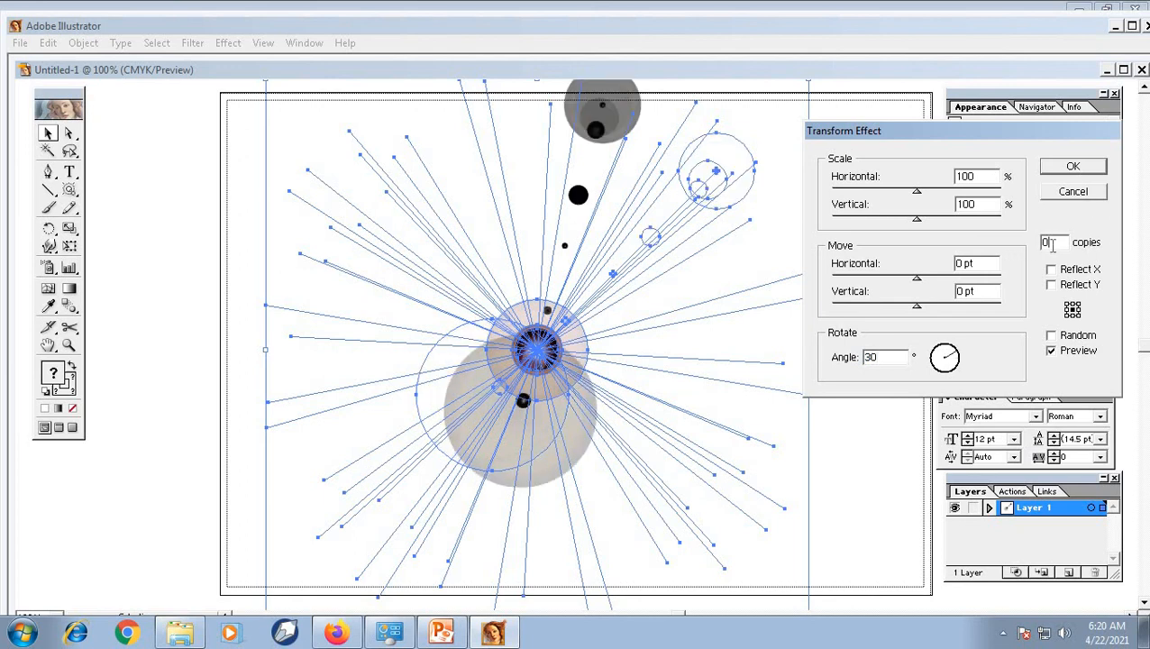
pyautogui.write('3')
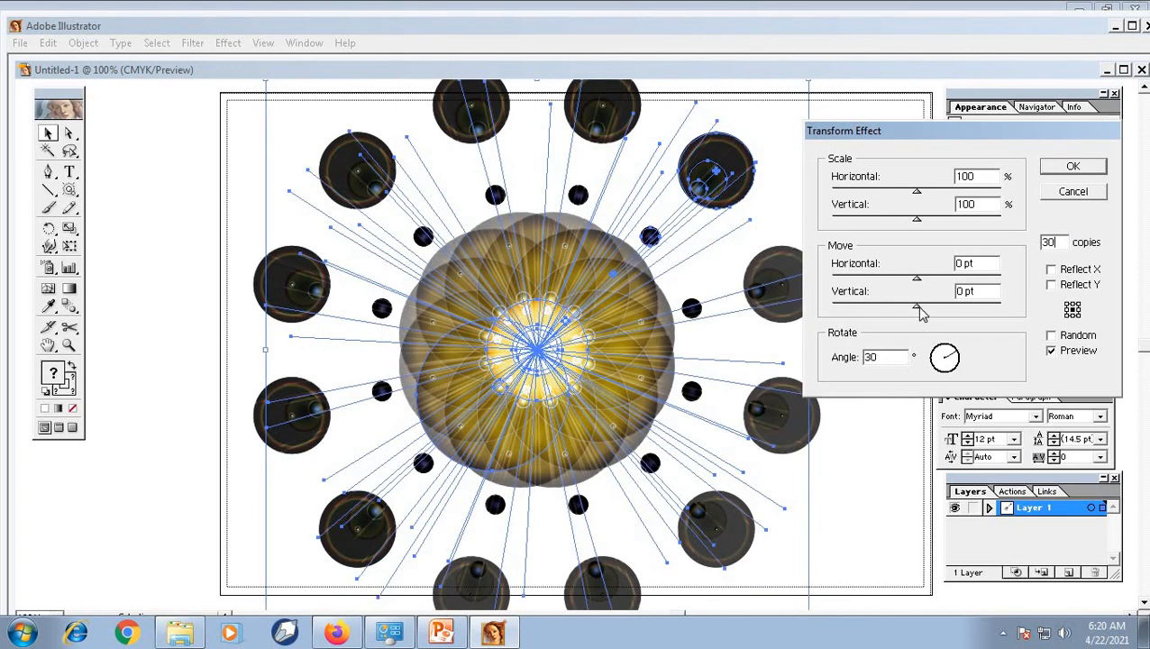
# Set the Transform effect's move distance to 38 pt horizontally and -52 pt vertically, and apply the effect.
pyautogui.moveTo(919, 311); pyautogui.dragTo(859, 310)
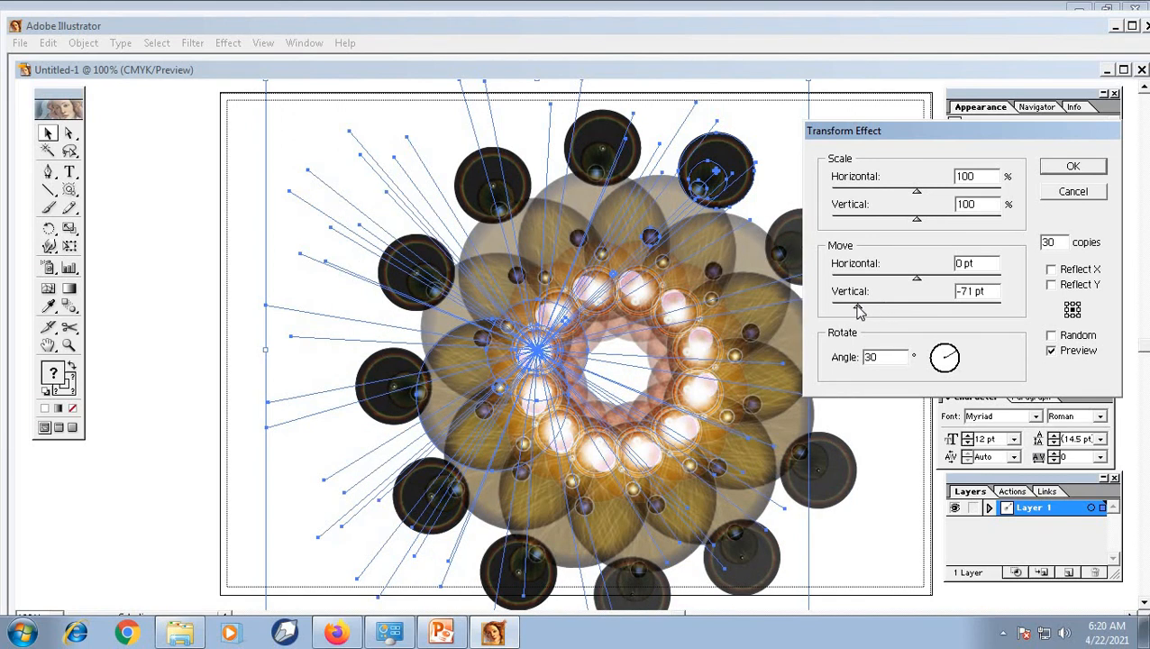
pyautogui.moveTo(939, 142); pyautogui.dragTo(977, 57)
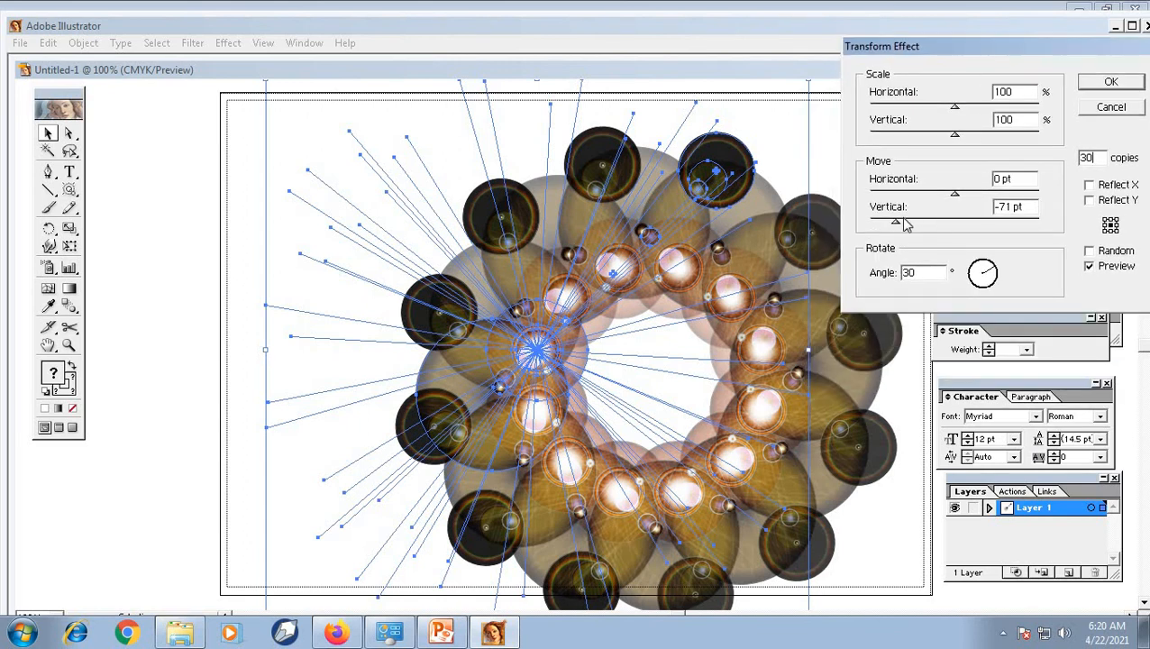
pyautogui.moveTo(898, 228); pyautogui.dragTo(913, 228)
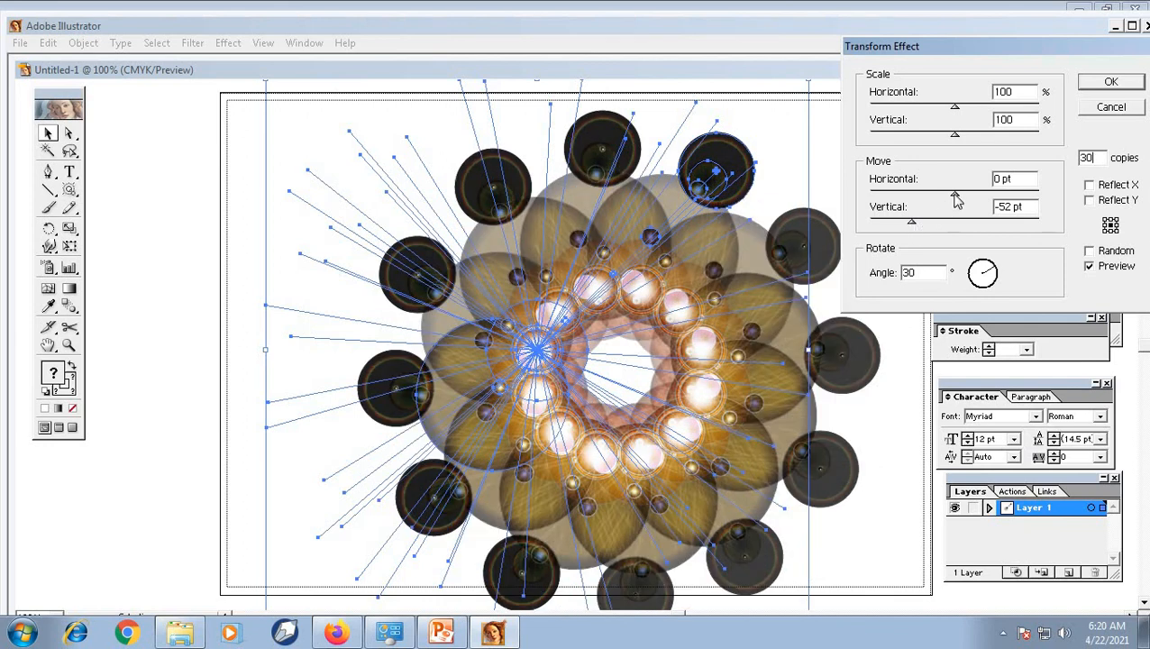
pyautogui.moveTo(955, 194); pyautogui.dragTo(986, 200)
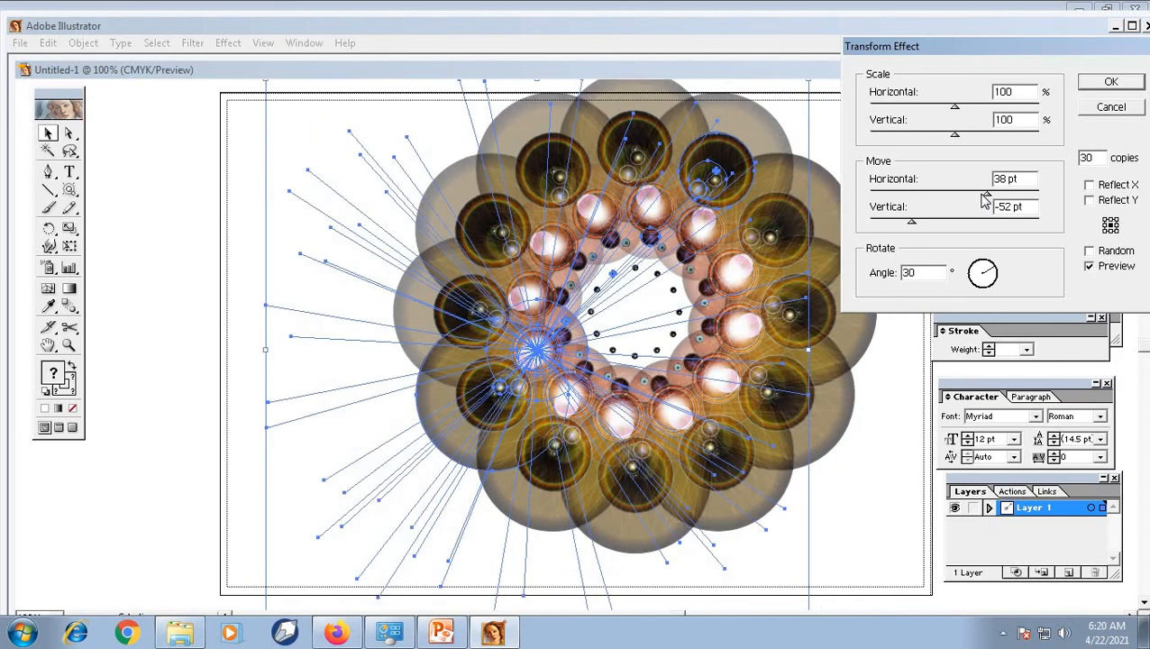
pyautogui.click(1109, 83)
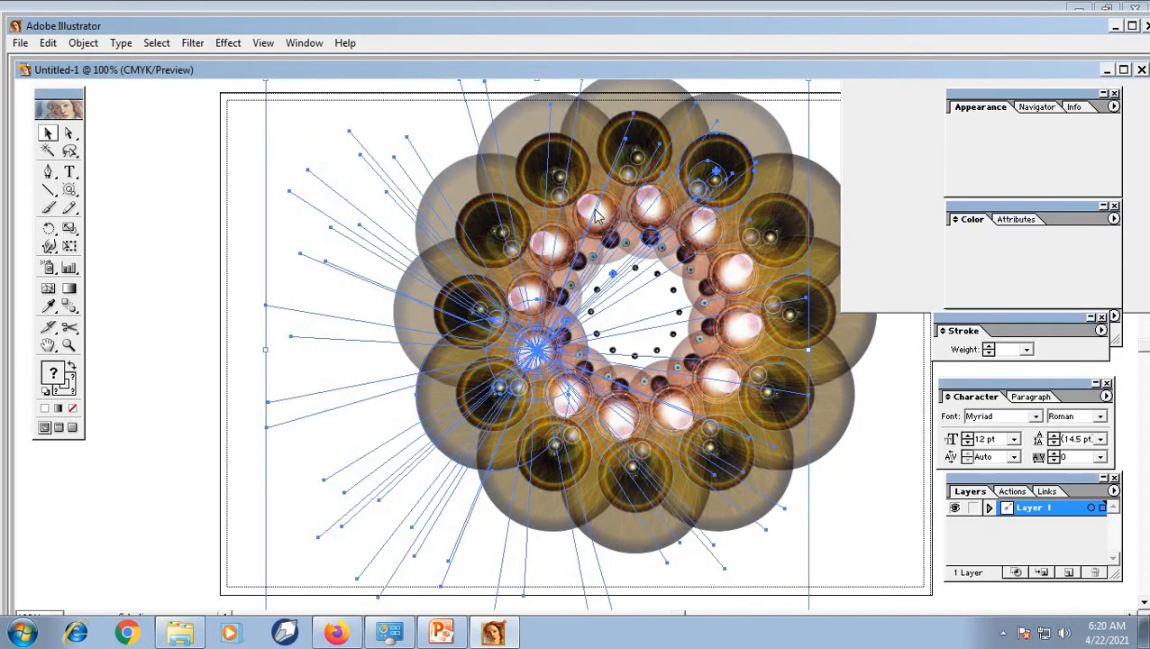
# Move the circular flare pattern left toward the middle of the artboard and deselect it.
pyautogui.click(47, 135)
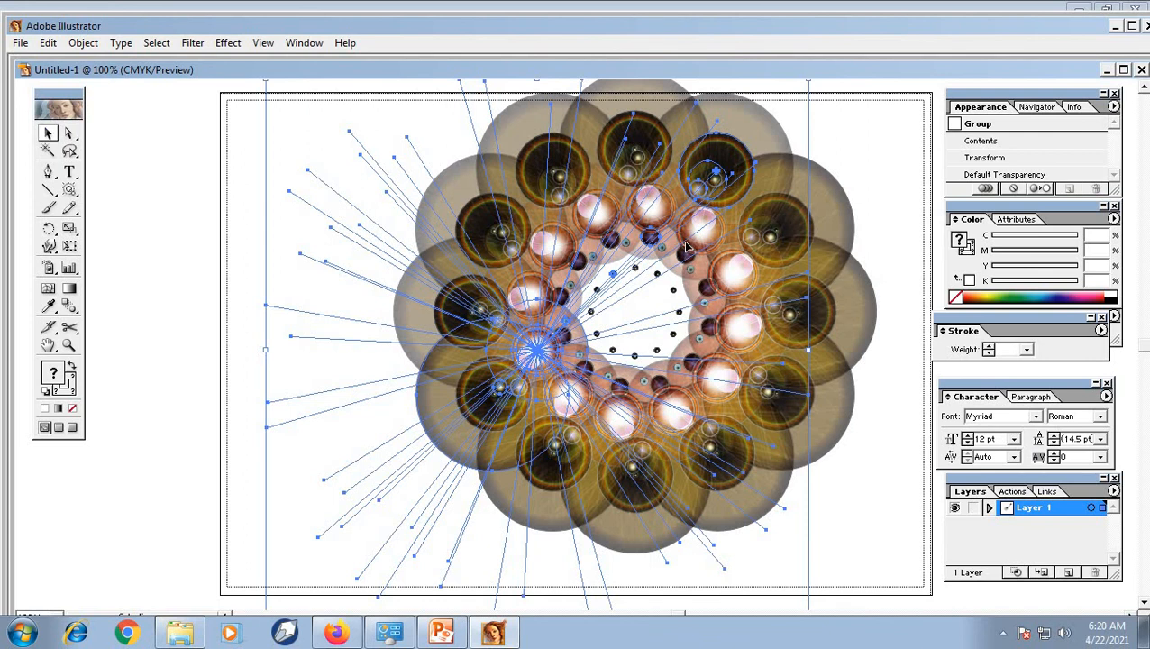
pyautogui.moveTo(687, 246); pyautogui.dragTo(573, 245)
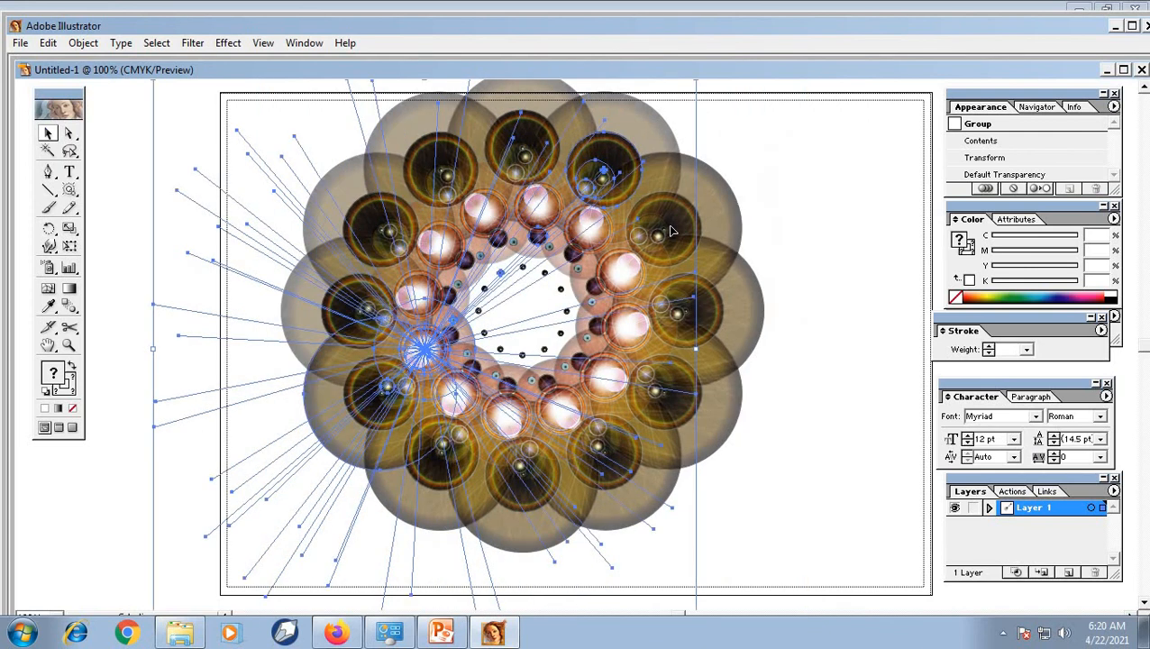
pyautogui.click(854, 227)
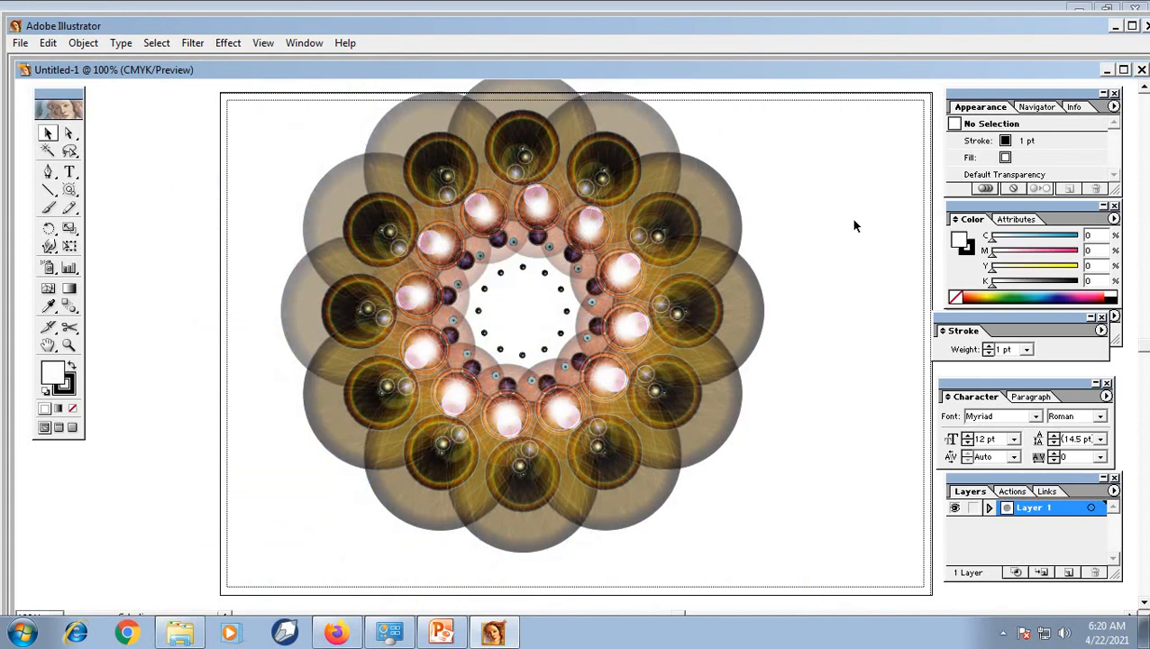